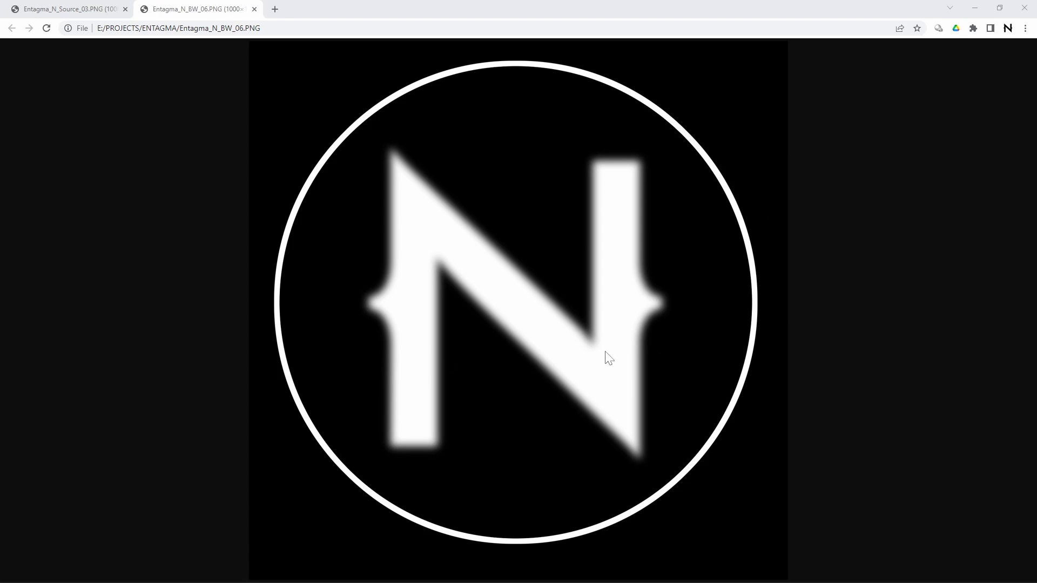
Switch from the reference logo images to Houdini and set the scene view's background color scheme to Dark.
{"action": "key", "text": "ctrl+Tab"}
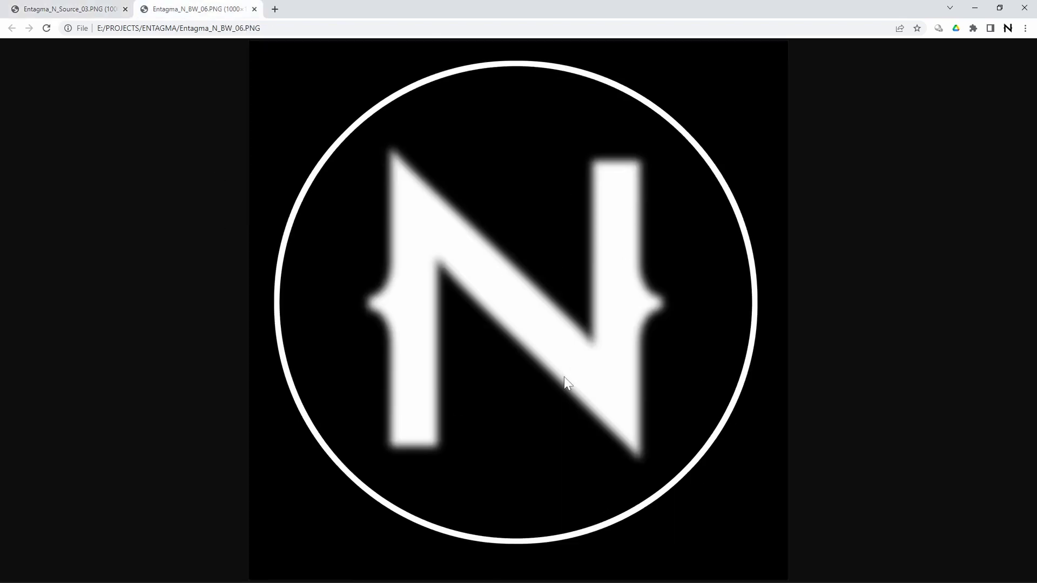
{"action": "key", "text": "alt+Tab"}
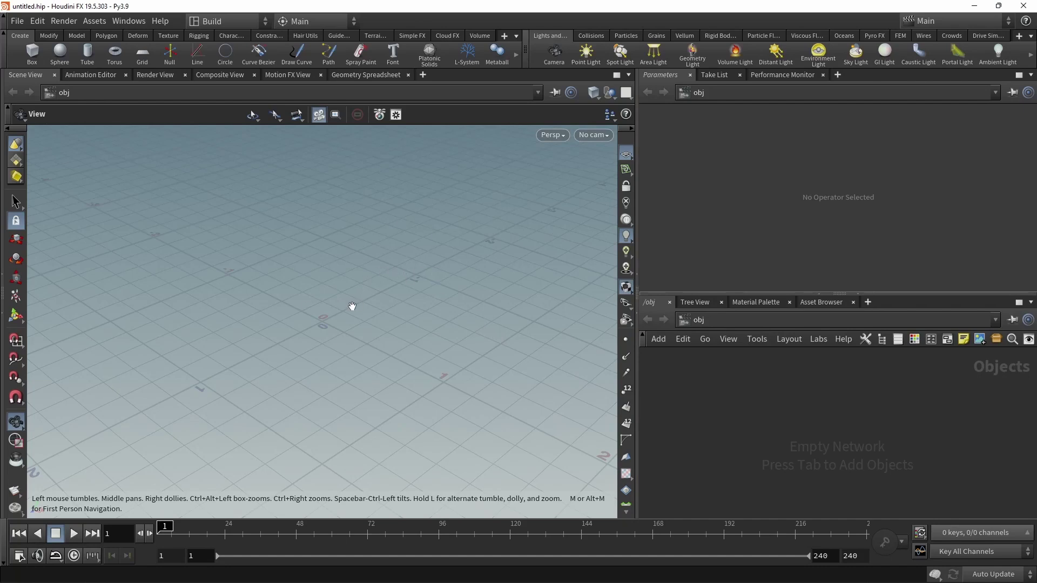
{"action": "key", "text": "d"}
{"action": "left_click", "coordinate": [410, 174]}
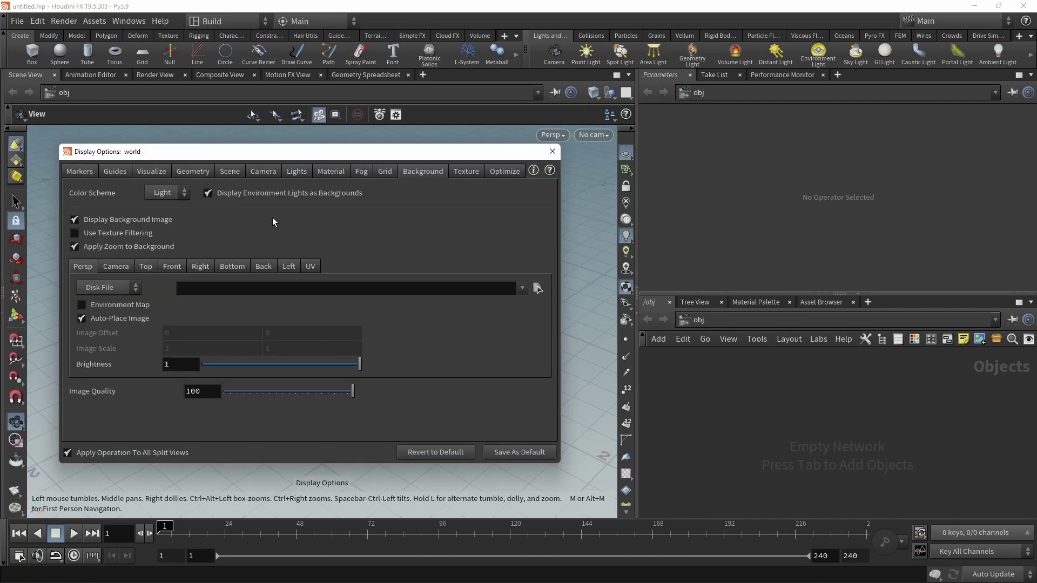
{"action": "left_click", "coordinate": [171, 198]}
{"action": "left_click", "coordinate": [162, 222]}
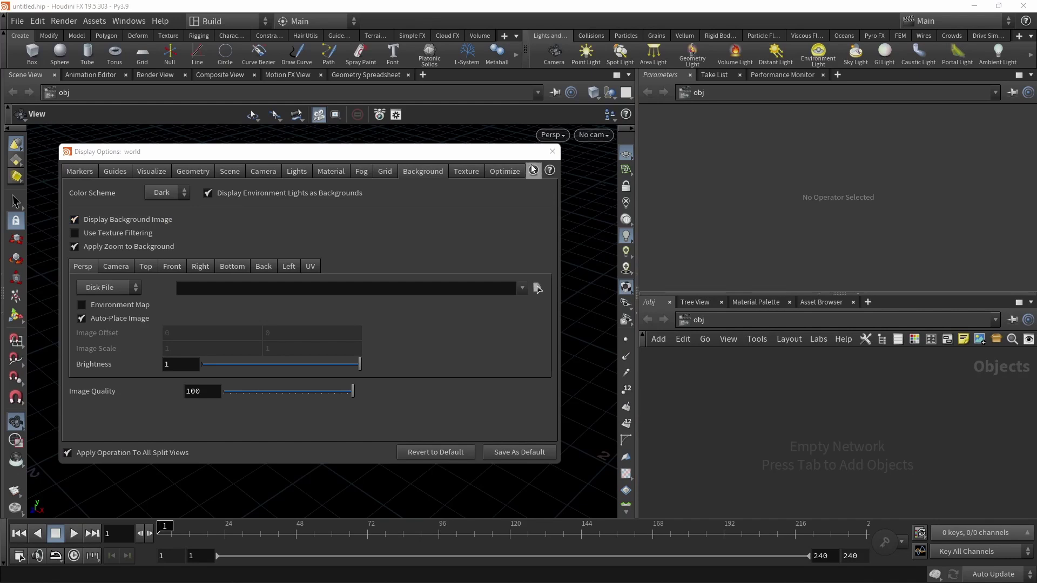
{"action": "left_click", "coordinate": [550, 154]}
Create a Geometry object in the object network and go inside it.
{"action": "left_click_drag", "start_coordinate": [444, 278], "coordinate": [426, 368]}
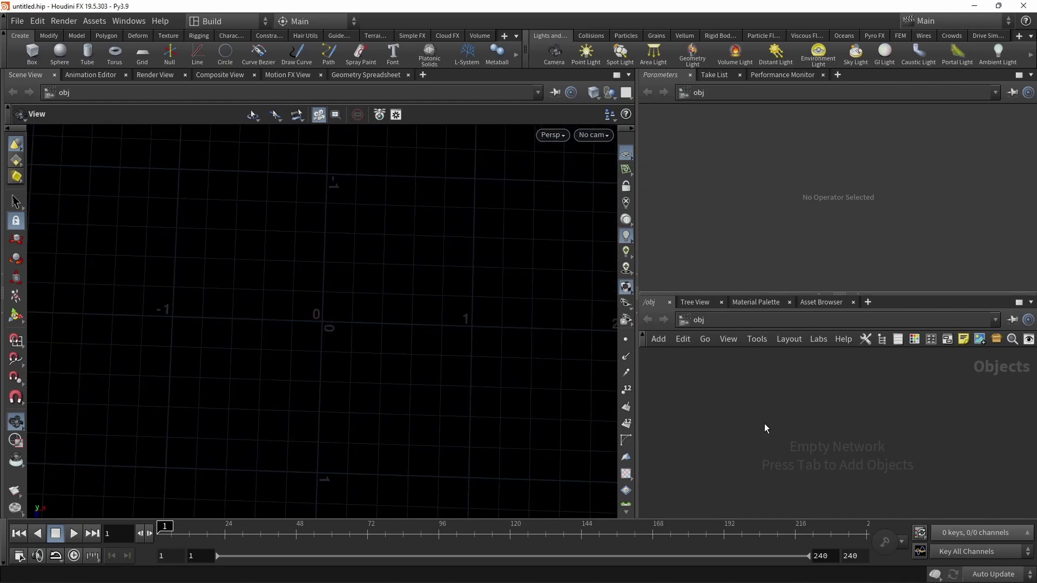
{"action": "key", "text": "Tab"}
{"action": "type", "text": "geo"}
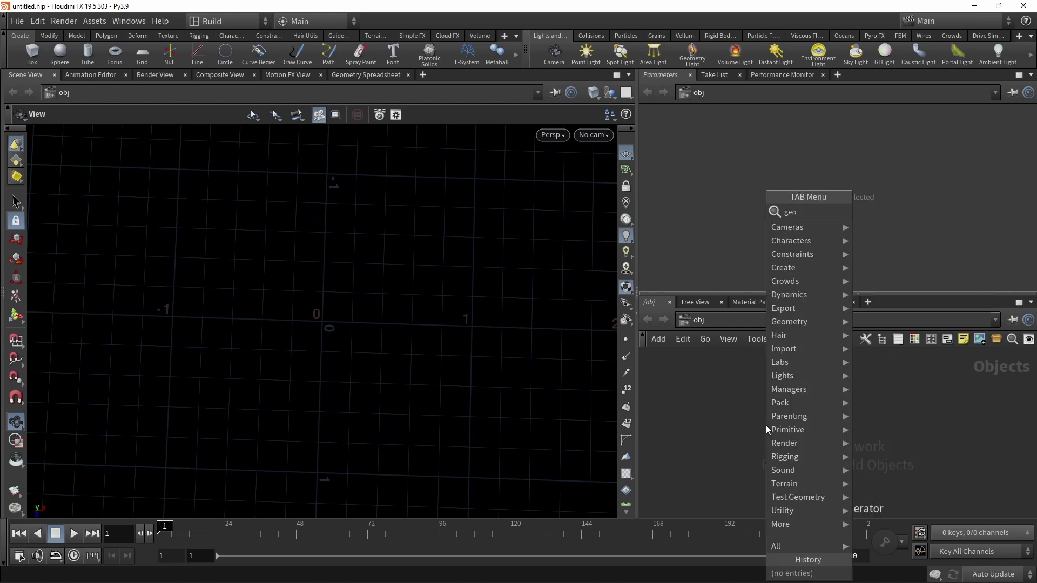
{"action": "key", "text": "Return"}
{"action": "left_click", "coordinate": [766, 427]}
{"action": "key", "text": "Return"}
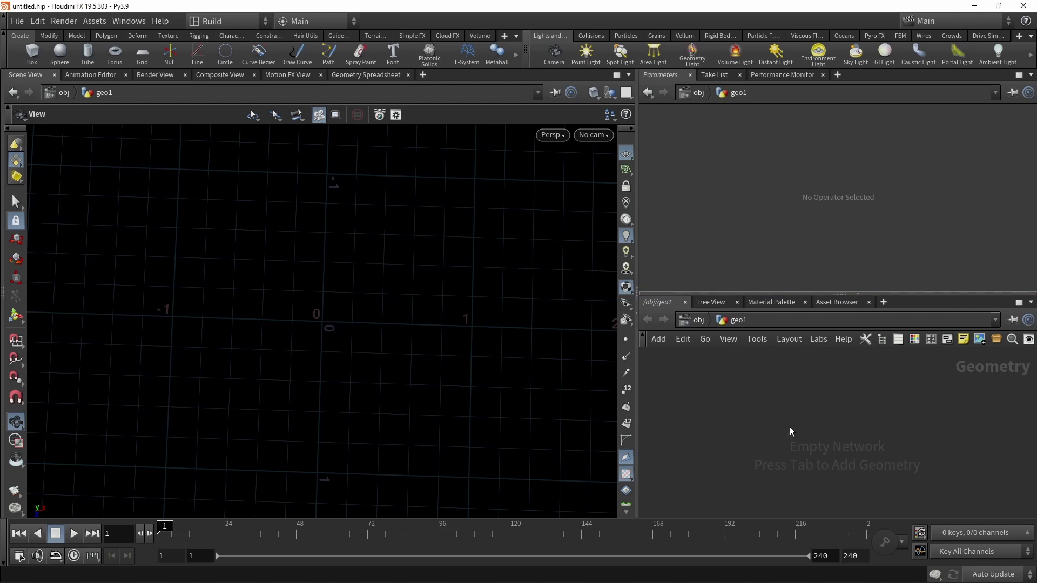
Add a HeightField File node to the geometry network.
{"action": "key", "text": "Tab"}
{"action": "type", "text": "hff"}
{"action": "left_click", "coordinate": [918, 36]}
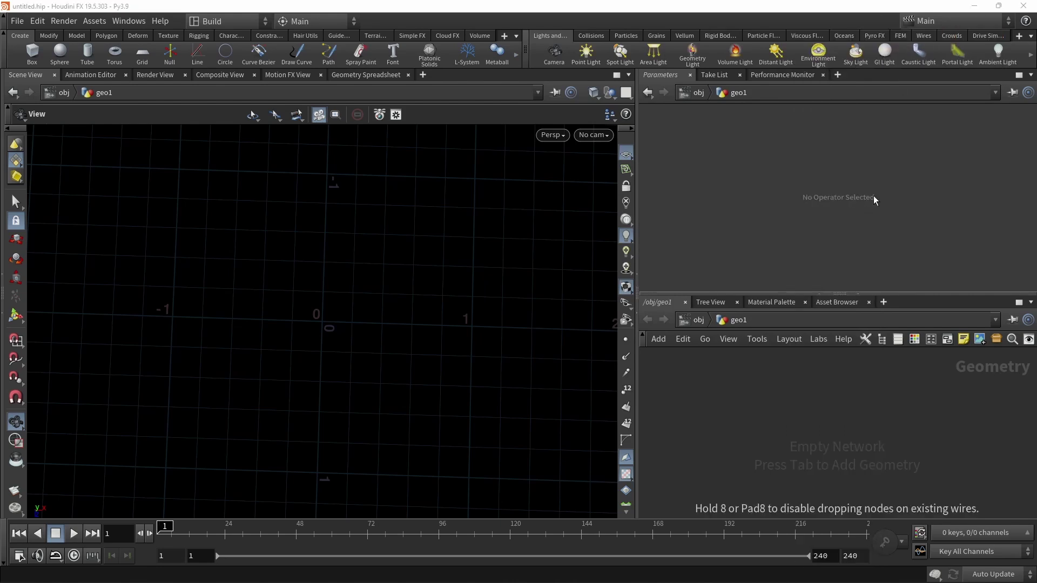
{"action": "left_click", "coordinate": [822, 391]}
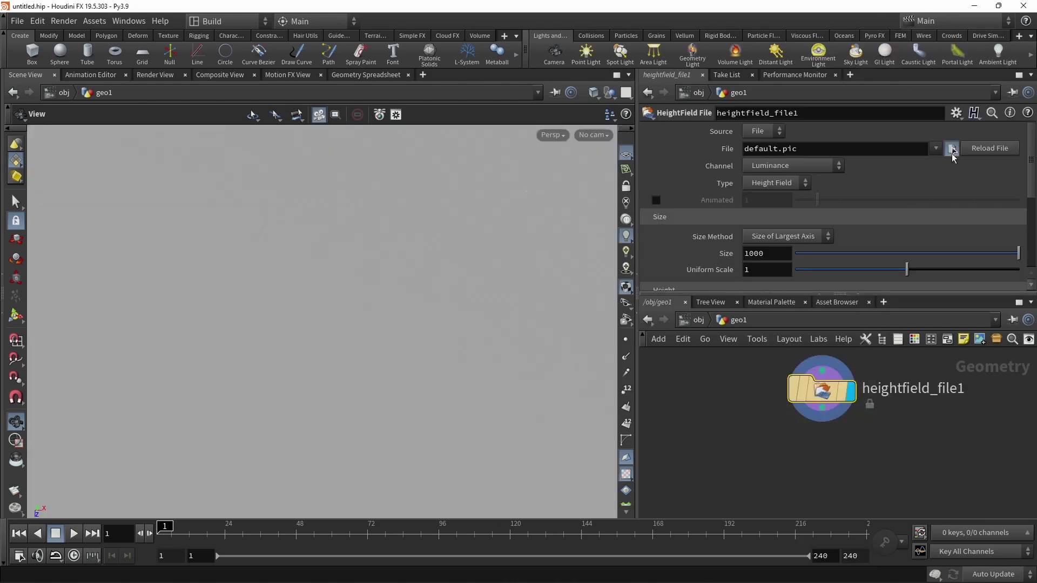
Load Entagma_N_BW_06.PNG from E:/PROJECTS/ENTAGMA/ as the heightfield's image, listing sequence files individually.
{"action": "left_click", "coordinate": [952, 149]}
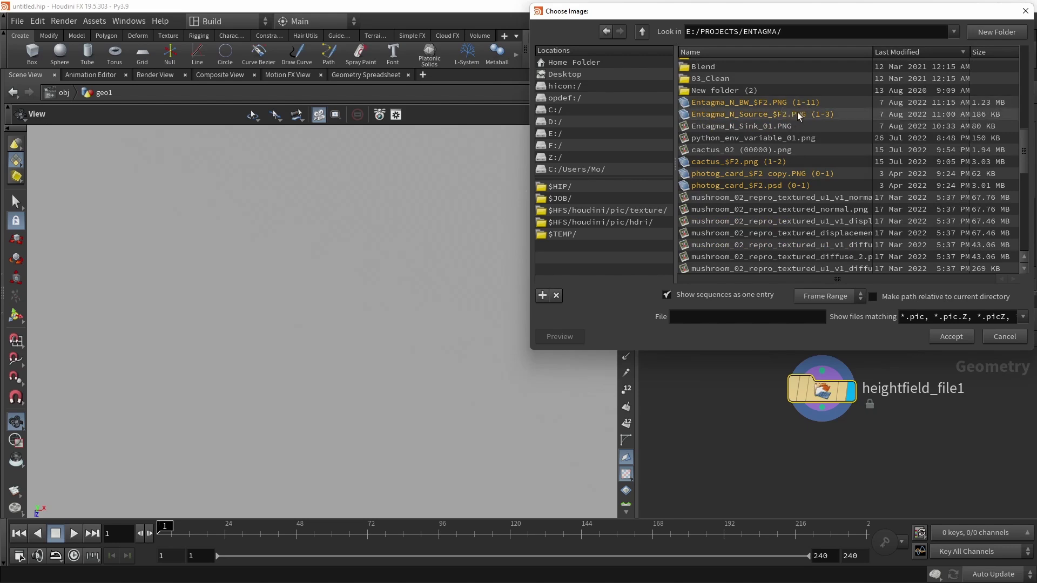
{"action": "left_click", "coordinate": [667, 295]}
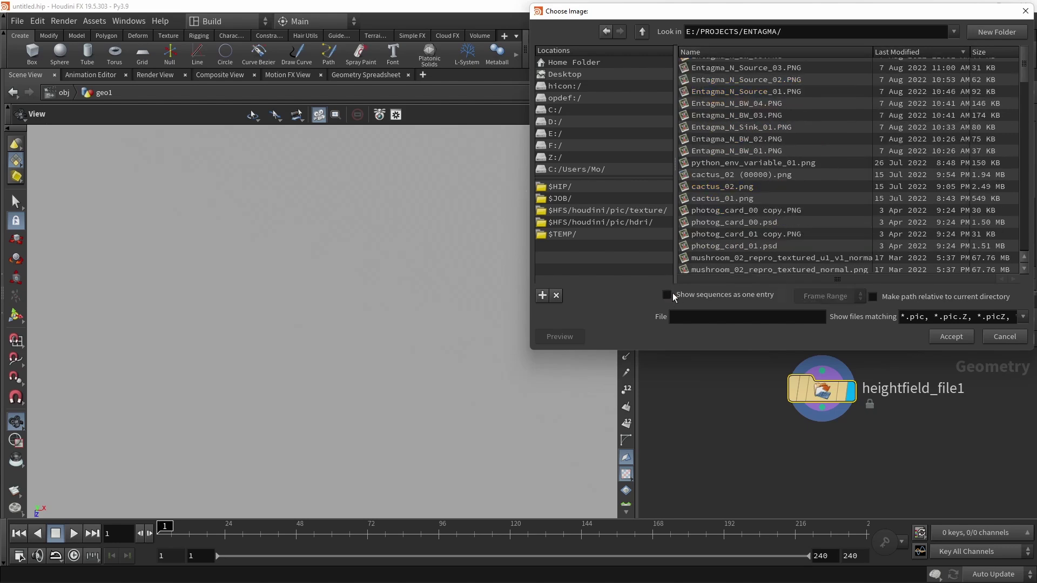
{"action": "scroll", "coordinate": [889, 178], "scroll_direction": "up", "scroll_amount": 7}
{"action": "scroll", "coordinate": [886, 185], "scroll_direction": "down", "scroll_amount": 5}
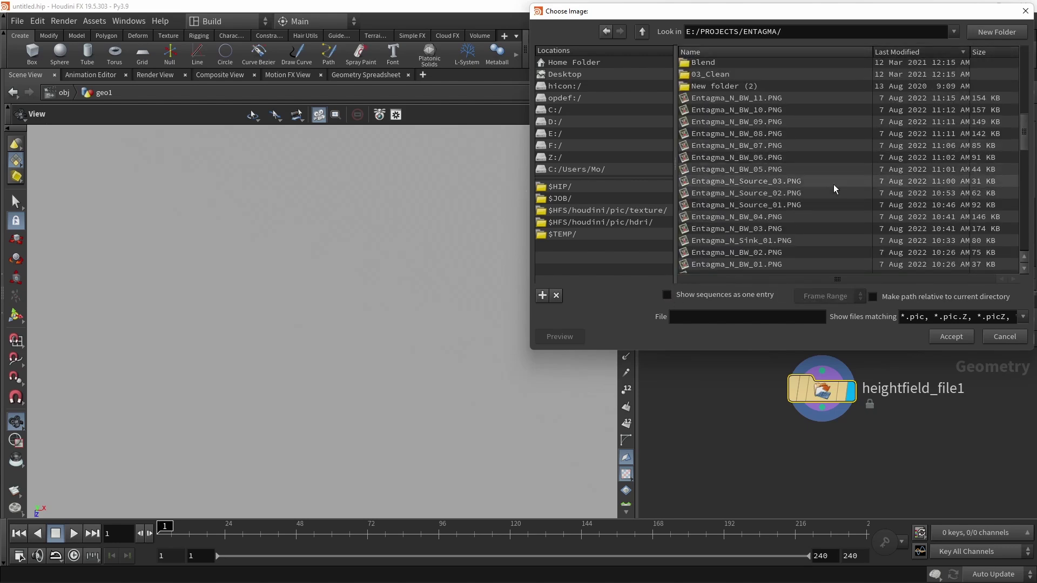
{"action": "left_click", "coordinate": [772, 157]}
{"action": "left_click", "coordinate": [950, 340]}
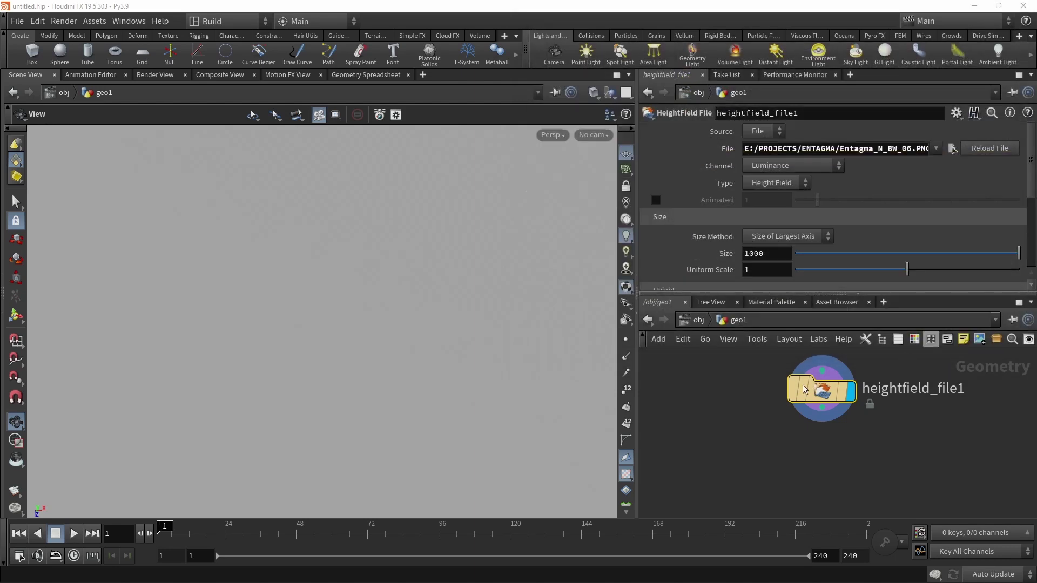
Change the heightfield's size method to Grid Spacing and set the grid spacing to 0.01.
{"action": "scroll", "coordinate": [794, 267], "scroll_direction": "down", "scroll_amount": 3}
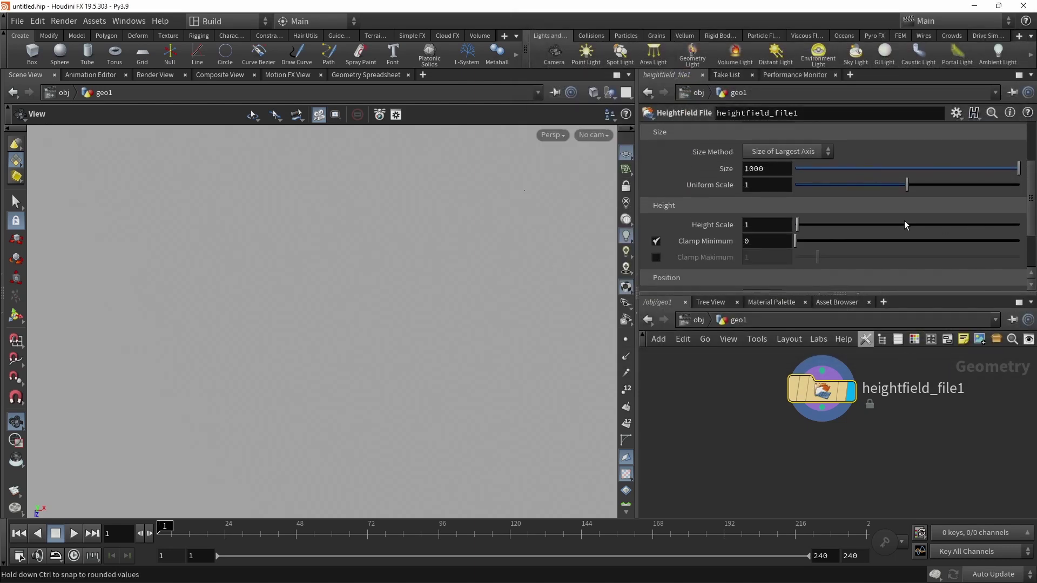
{"action": "left_click", "coordinate": [801, 151]}
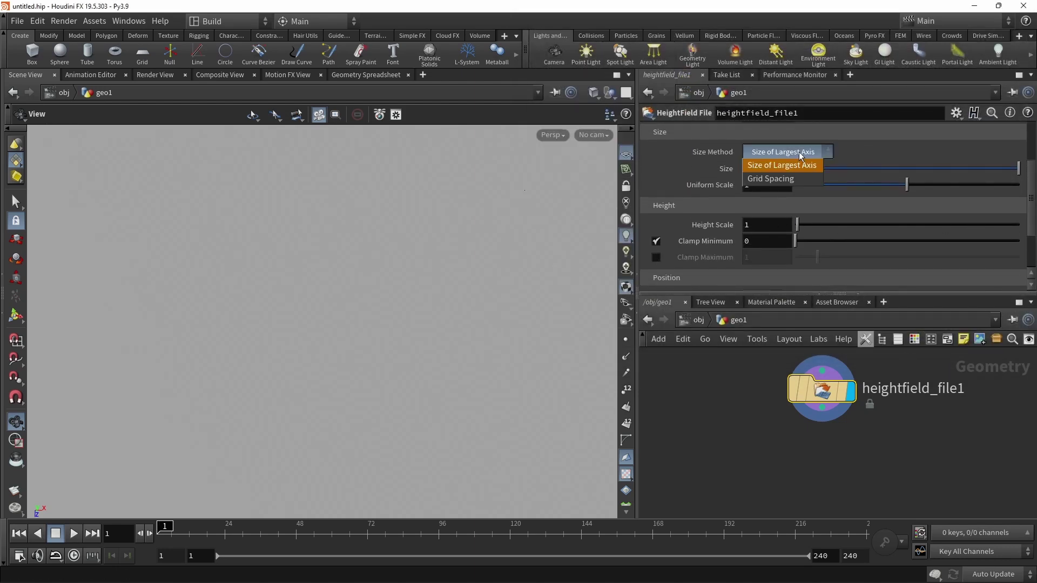
{"action": "left_click", "coordinate": [779, 180]}
{"action": "left_click", "coordinate": [769, 168]}
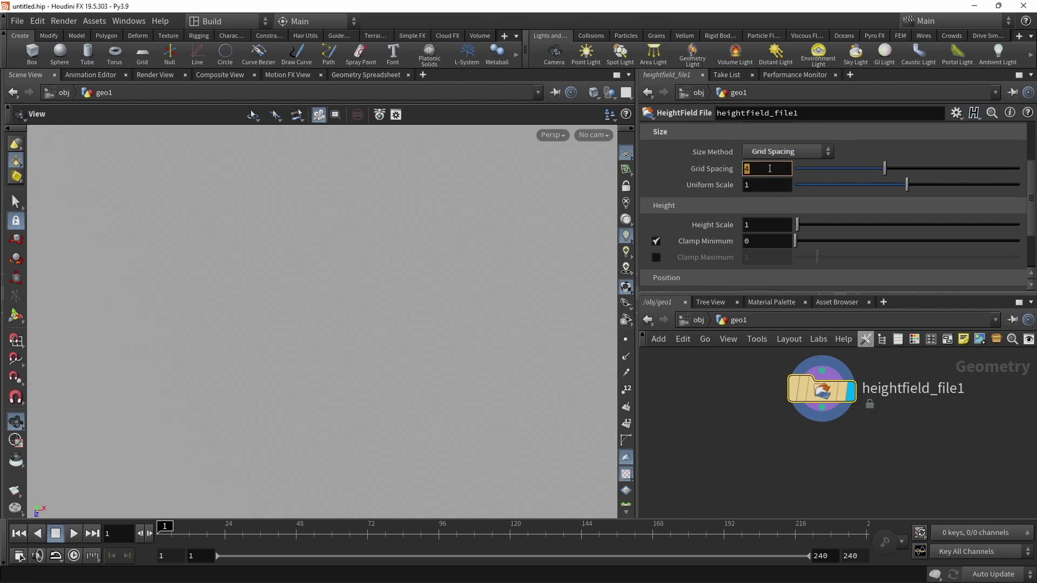
{"action": "type", "text": "0.01"}
{"action": "key", "text": "Return"}
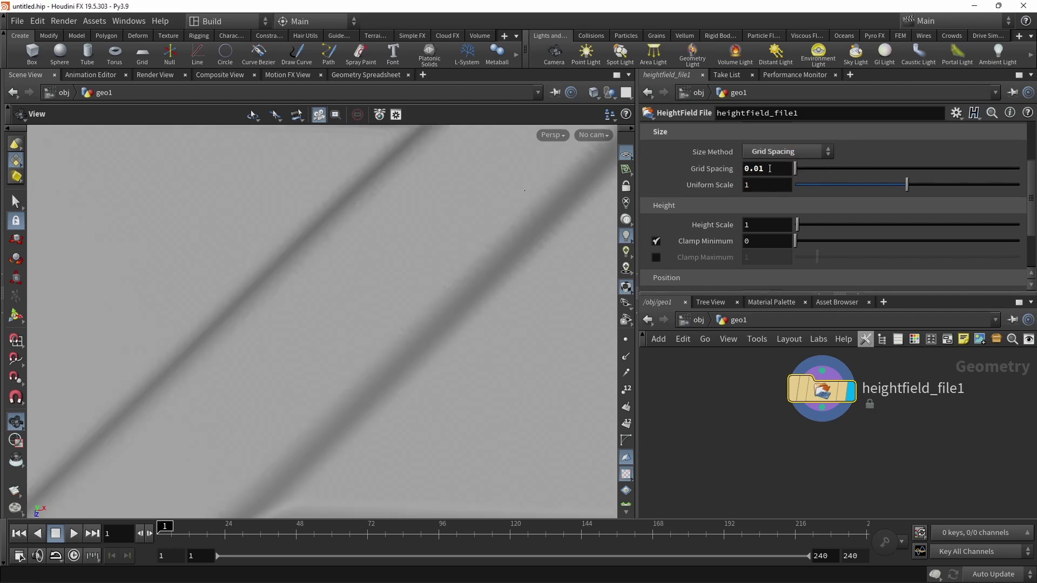
{"action": "right_click_drag", "start_coordinate": [467, 366], "coordinate": [448, 400]}
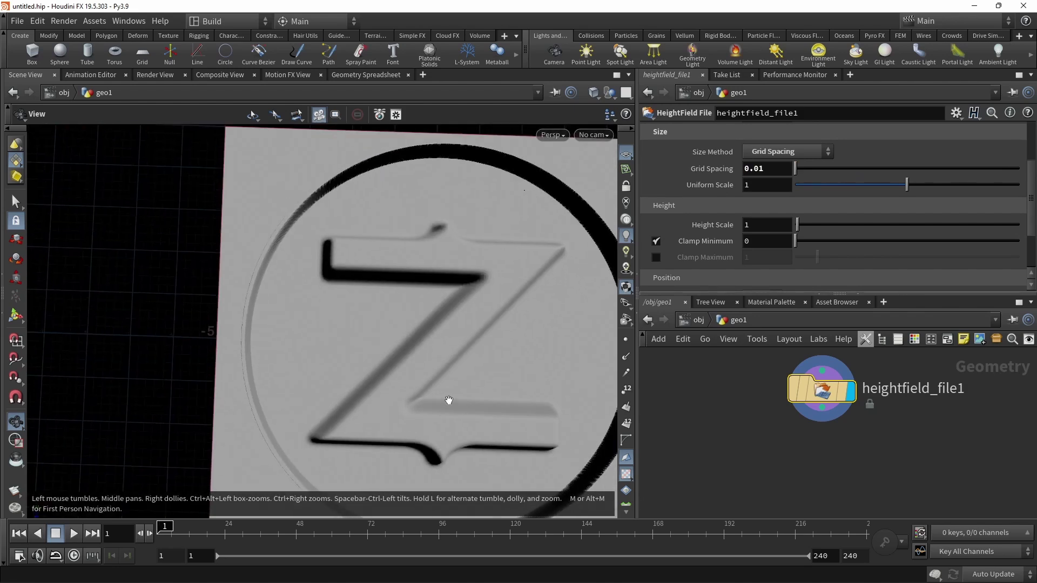
{"action": "left_click_drag", "start_coordinate": [449, 399], "coordinate": [387, 381]}
{"action": "scroll", "coordinate": [832, 205], "scroll_direction": "down", "scroll_amount": 1}
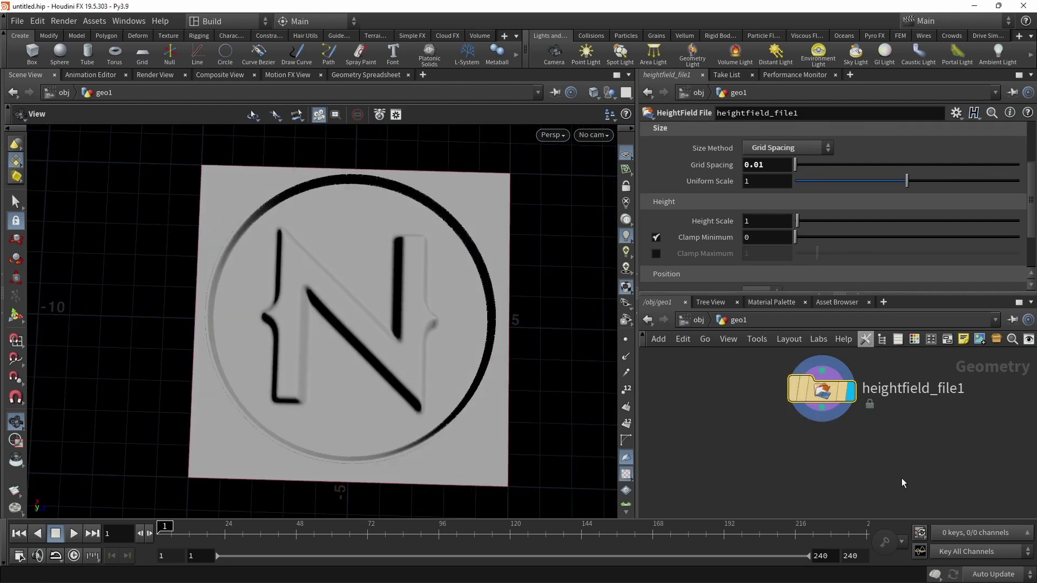
Duplicate the HeightField File node, connect the original's output to the copy, and align the copy beneath it.
{"action": "key", "text": "ctrl+c"}
{"action": "key", "text": "ctrl+v"}
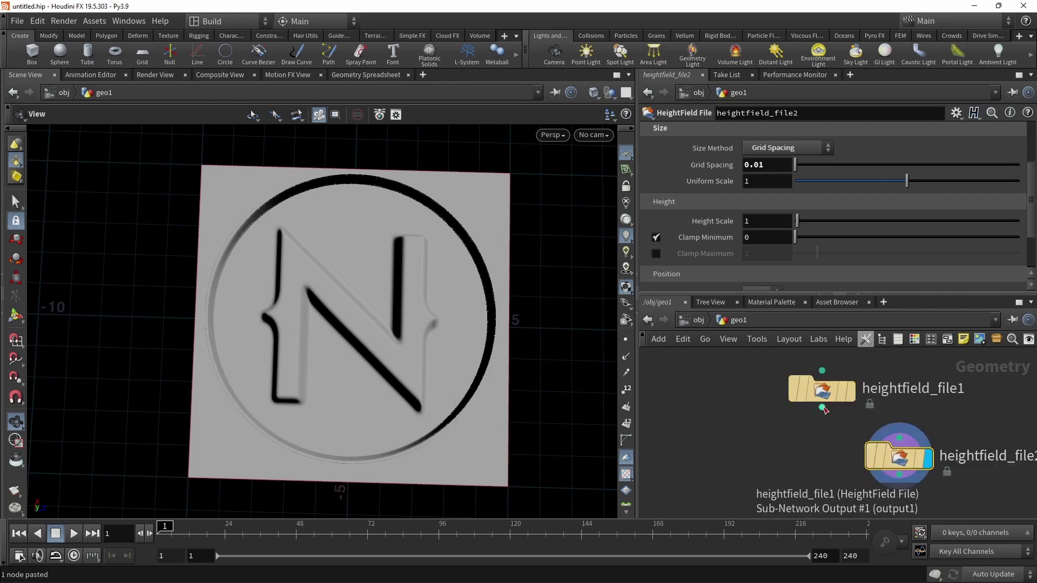
{"action": "left_click", "coordinate": [824, 410]}
{"action": "left_click", "coordinate": [899, 439]}
{"action": "left_click_drag", "start_coordinate": [899, 458], "coordinate": [822, 458]}
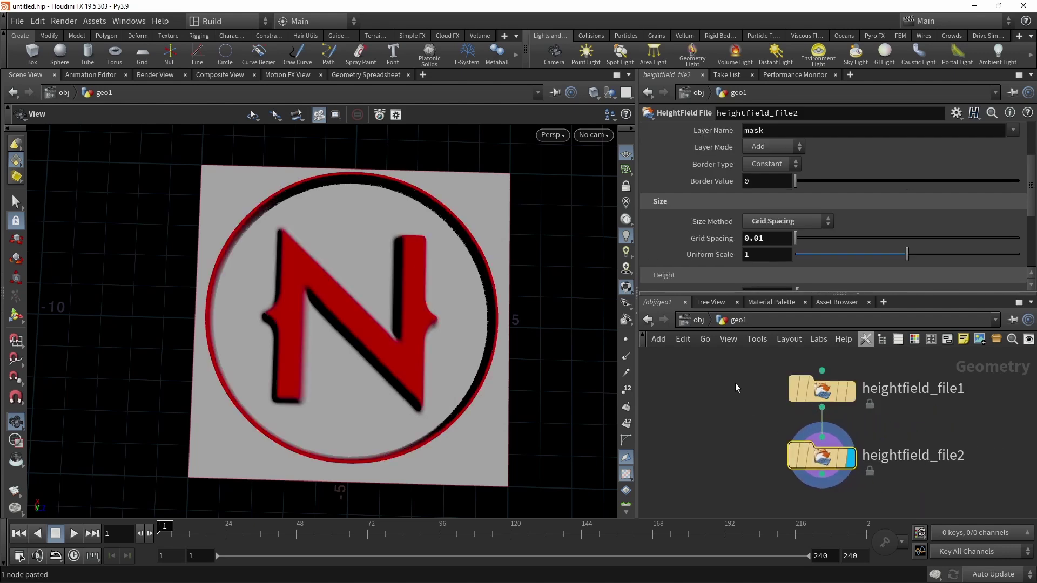
Replace the image of the second HeightField File node with Entagma_N_Source_03.PNG for the mask layer.
{"action": "scroll", "coordinate": [748, 243], "scroll_direction": "up", "scroll_amount": 3}
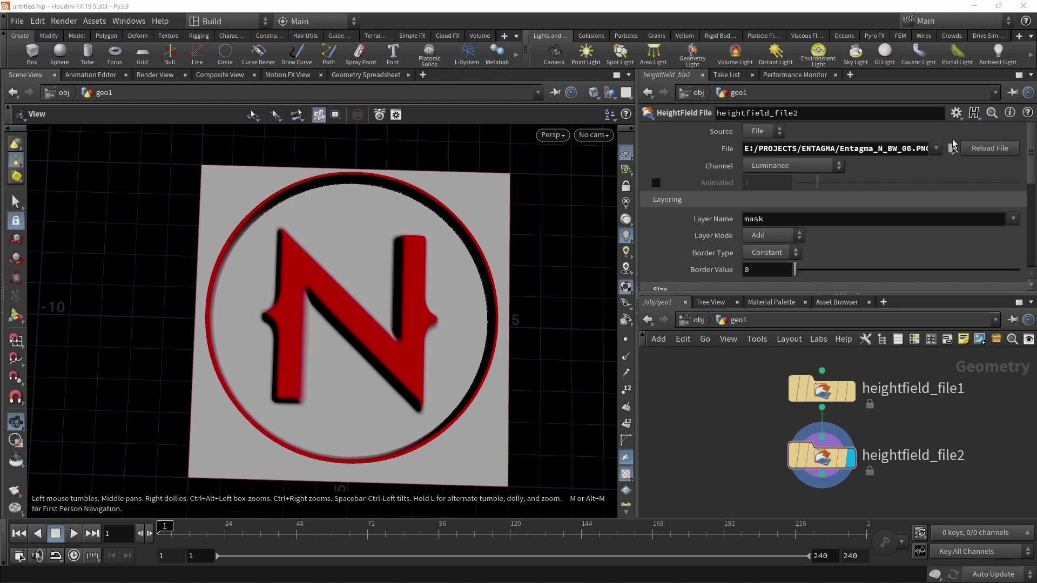
{"action": "left_click", "coordinate": [951, 148]}
{"action": "scroll", "coordinate": [929, 231], "scroll_direction": "down", "scroll_amount": 10}
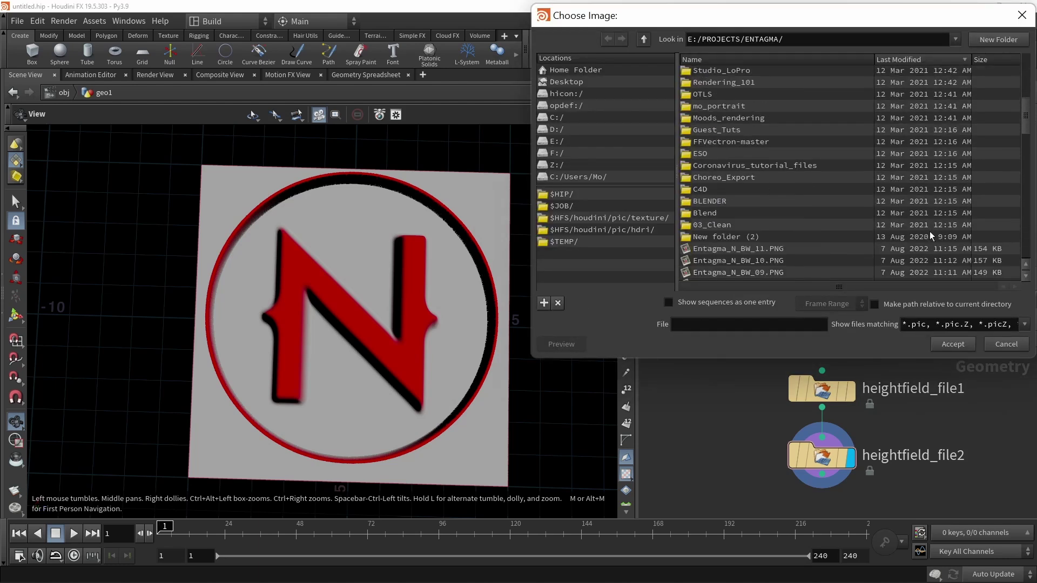
{"action": "scroll", "coordinate": [929, 231], "scroll_direction": "down", "scroll_amount": 1}
{"action": "double_click", "coordinate": [766, 215]}
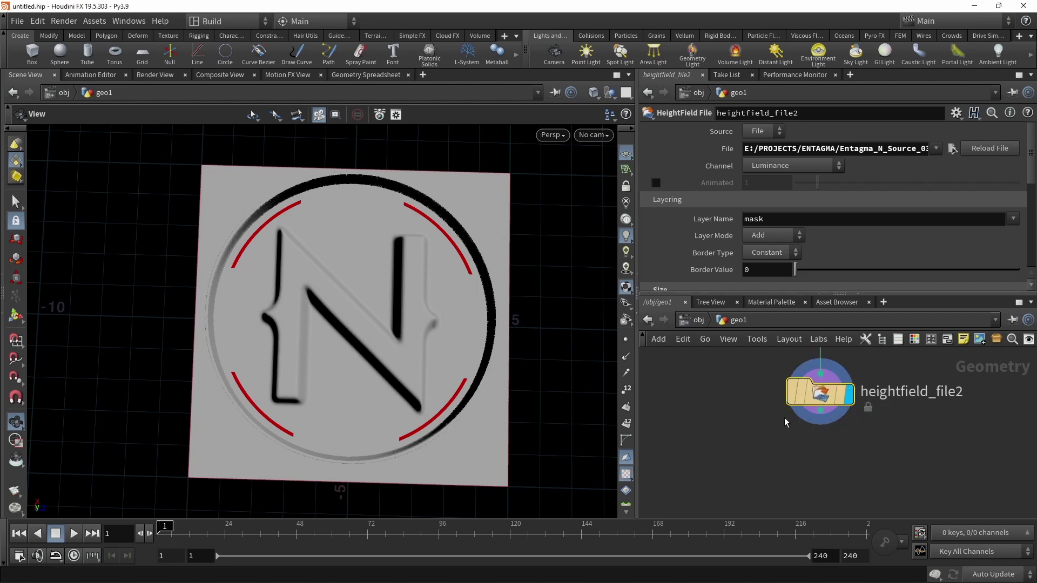
Add a HeightField Noise node after the second HeightField File node.
{"action": "key", "text": "Tab"}
{"action": "type", "text": "hfno"}
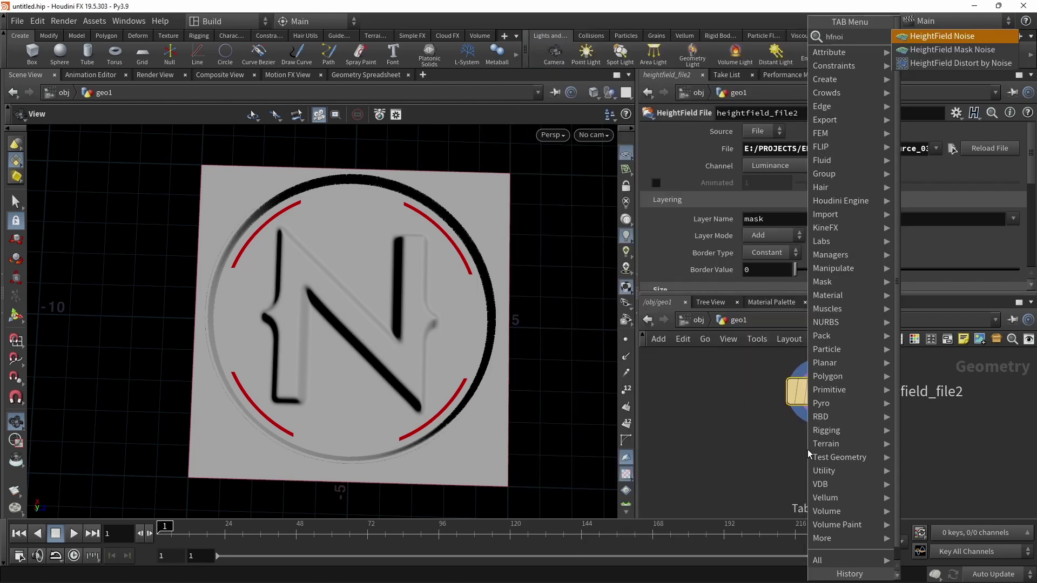
{"action": "key", "text": "Return"}
{"action": "key", "text": "Return"}
{"action": "left_click_drag", "start_coordinate": [736, 455], "coordinate": [870, 470]}
{"action": "left_click", "coordinate": [871, 474]}
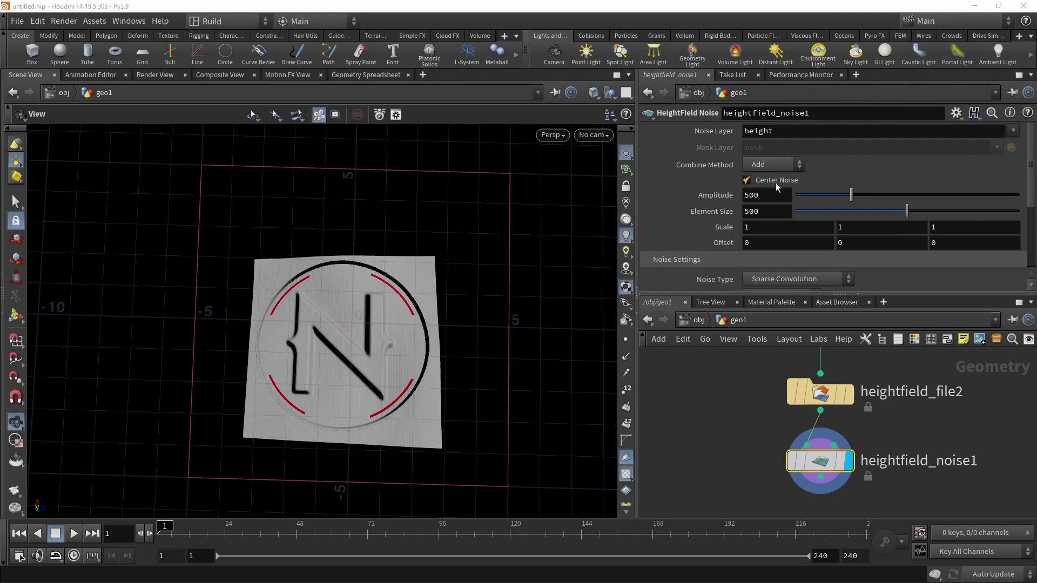
Set the height noise's amplitude to 1 and its element size to 2.
{"action": "double_click", "coordinate": [744, 195]}
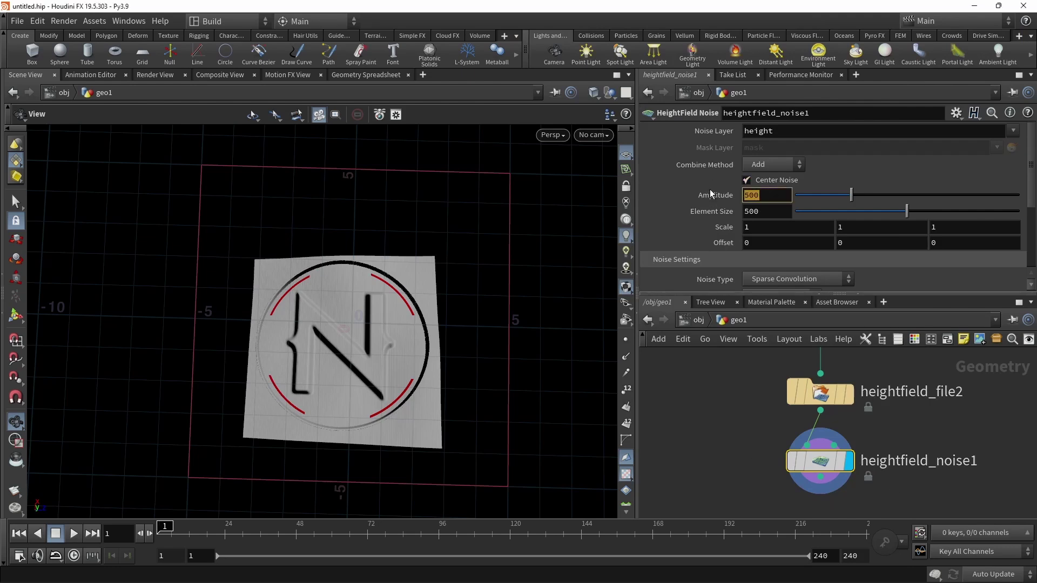
{"action": "type", "text": "1"}
{"action": "key", "text": "Return"}
{"action": "double_click", "coordinate": [765, 210]}
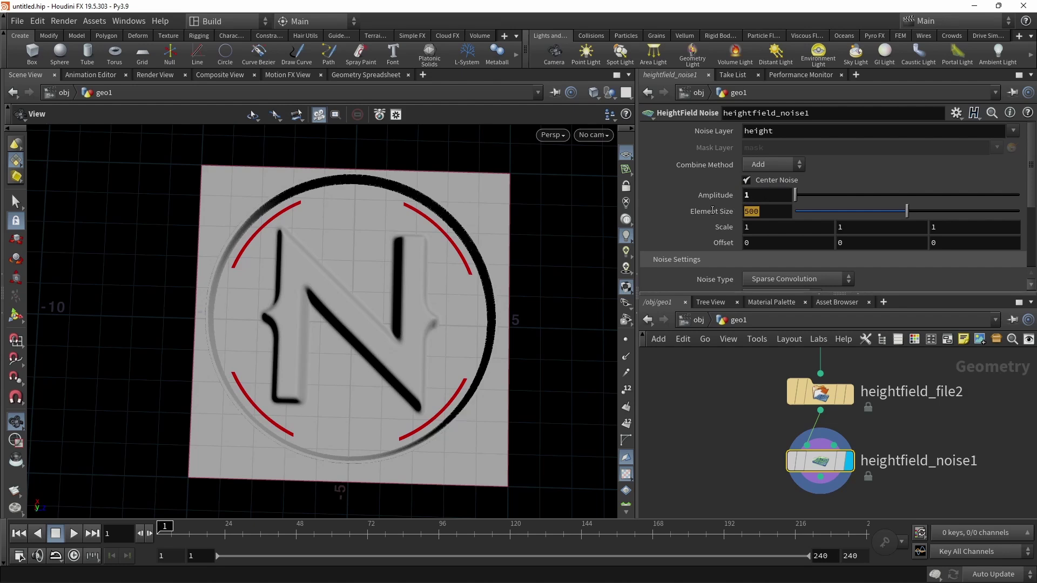
{"action": "type", "text": "2"}
{"action": "key", "text": "Return"}
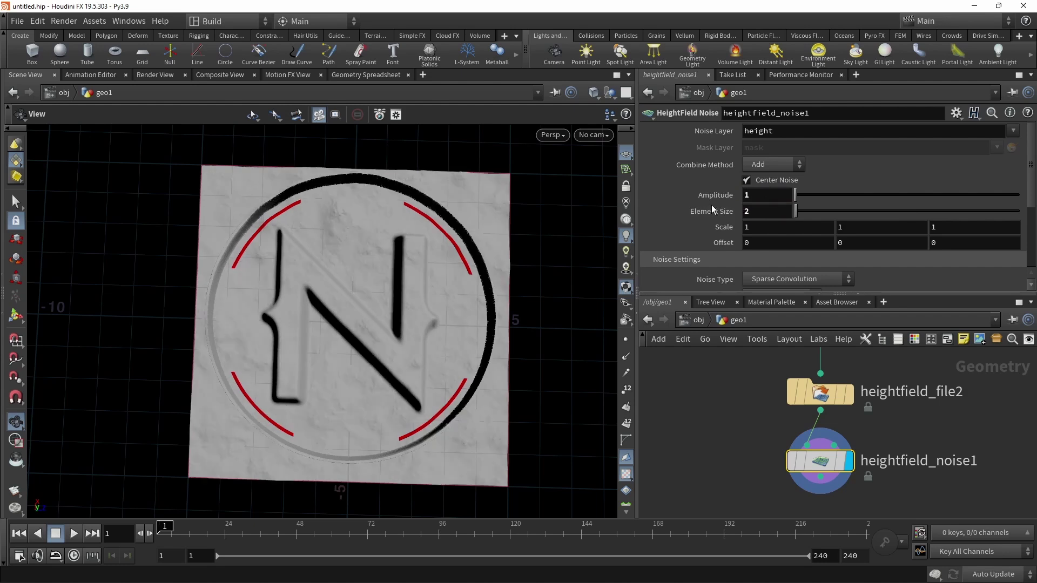
{"action": "scroll", "coordinate": [726, 203], "scroll_direction": "down", "scroll_amount": 3}
{"action": "scroll", "coordinate": [726, 203], "scroll_direction": "up", "scroll_amount": 3}
Add a second HeightField Noise node below the first and set its noise layer to mask.
{"action": "middle_click_drag", "start_coordinate": [749, 487], "coordinate": [743, 452]}
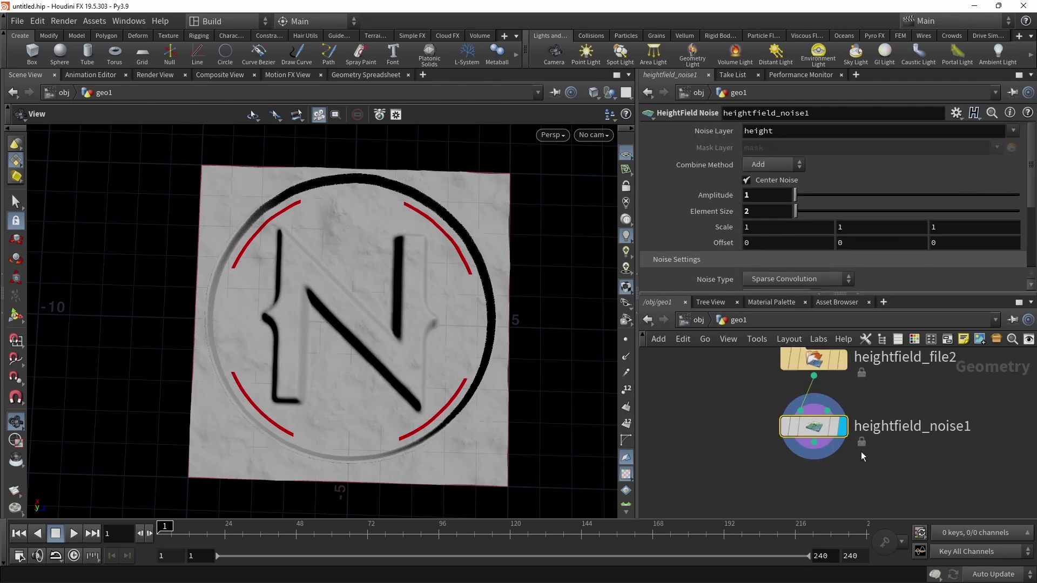
{"action": "key", "text": "Tab"}
{"action": "type", "text": "hfnoise"}
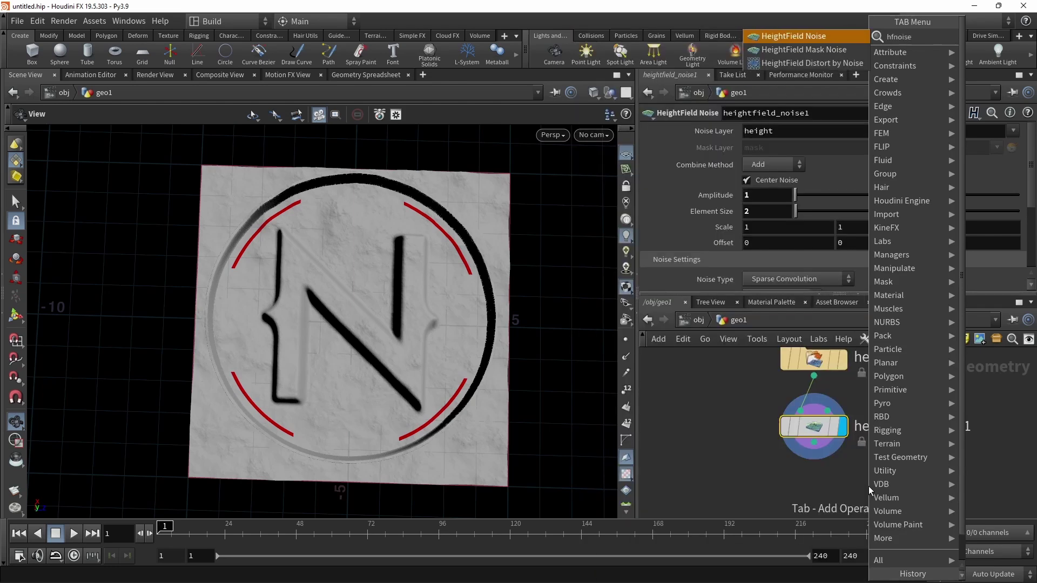
{"action": "key", "text": "Return"}
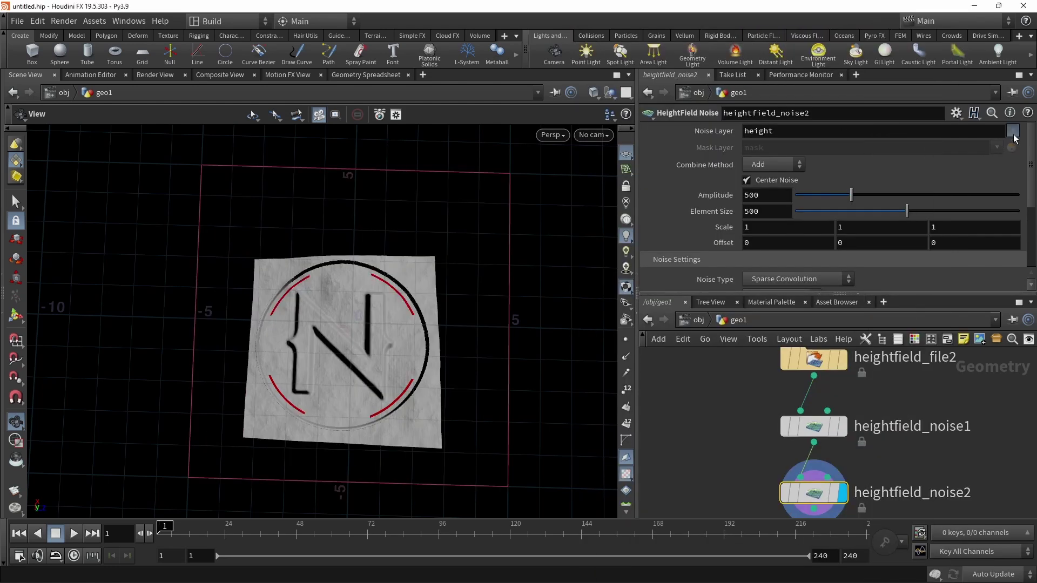
{"action": "left_click", "coordinate": [1013, 131]}
{"action": "left_click", "coordinate": [999, 158]}
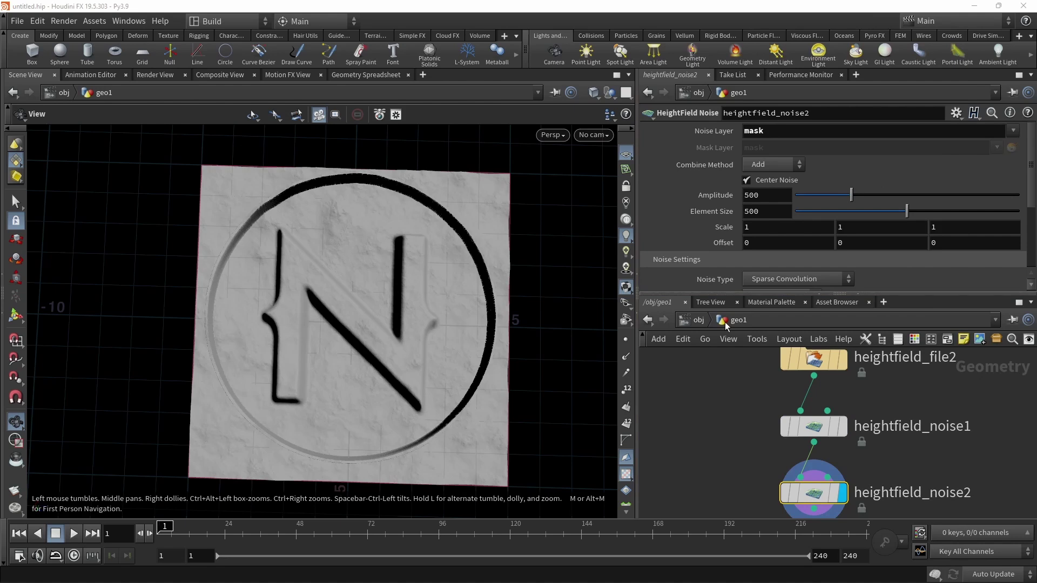
Set the mask noise's amplitude to 5, its element size to 0.25 and its combine method to Multiply.
{"action": "left_click", "coordinate": [767, 193]}
{"action": "key", "text": "Return"}
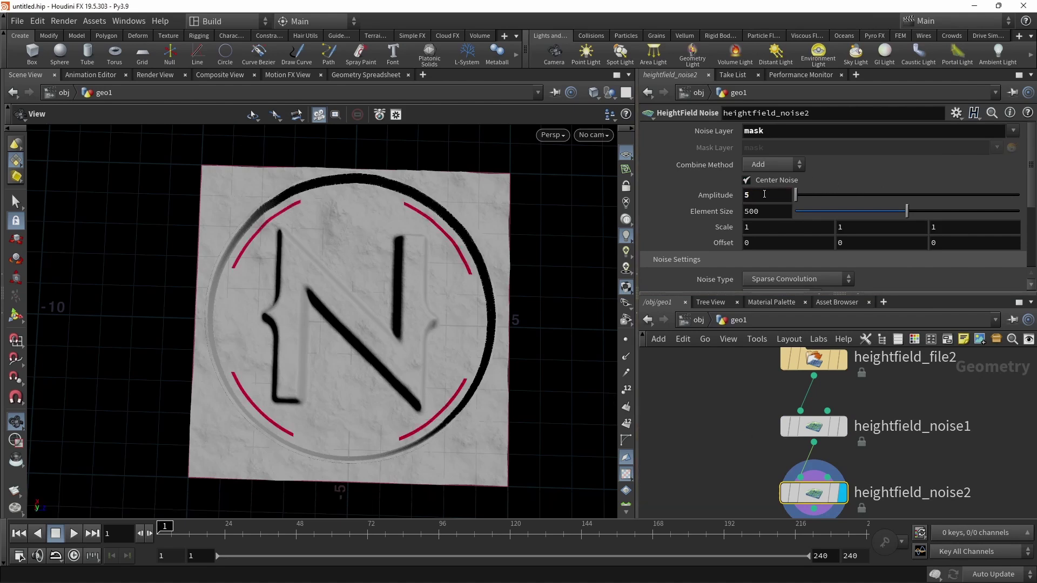
{"action": "double_click", "coordinate": [773, 215]}
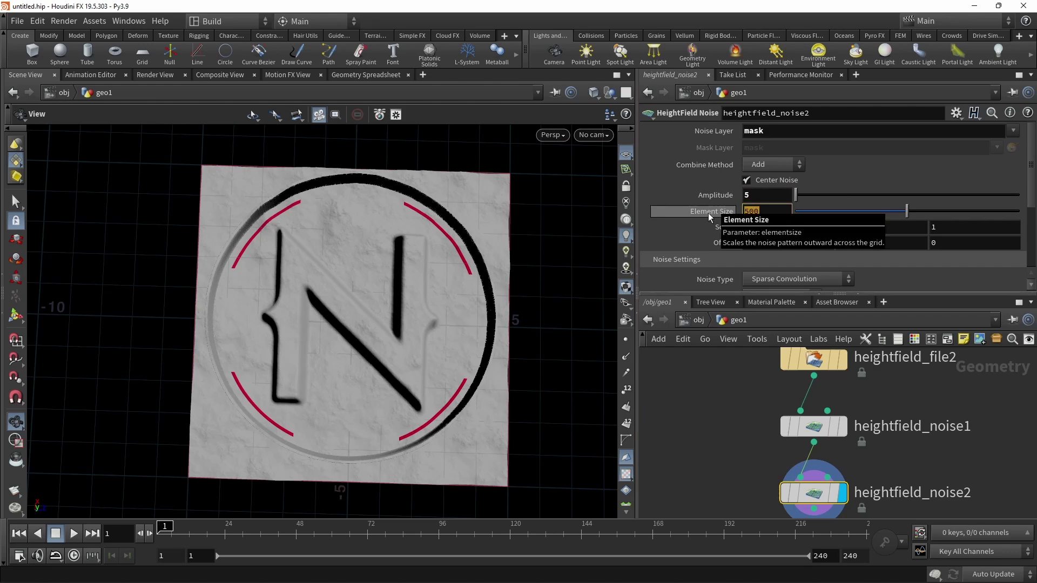
{"action": "type", "text": "0.25"}
{"action": "key", "text": "Return"}
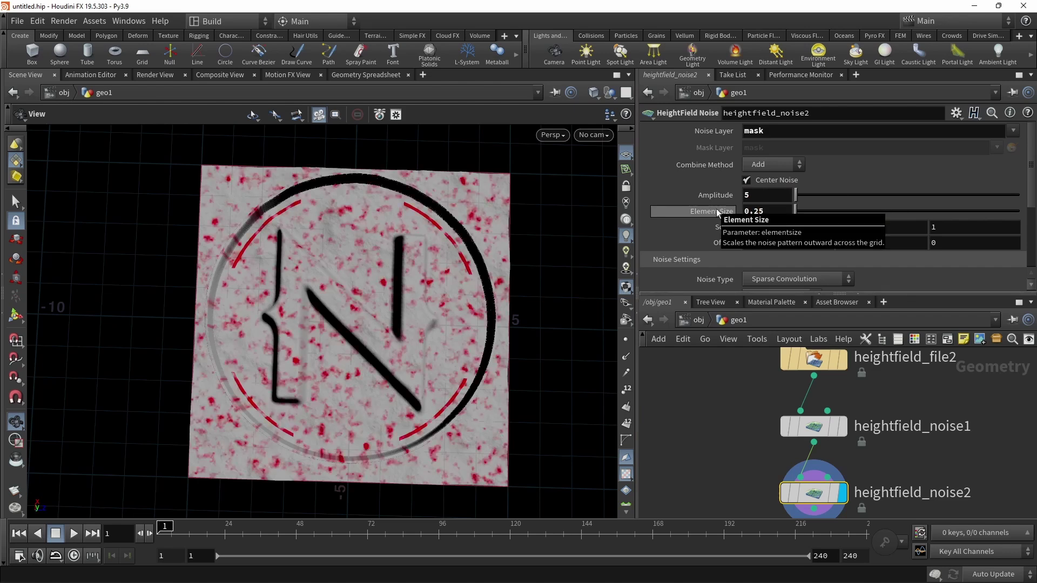
{"action": "left_click", "coordinate": [769, 165]}
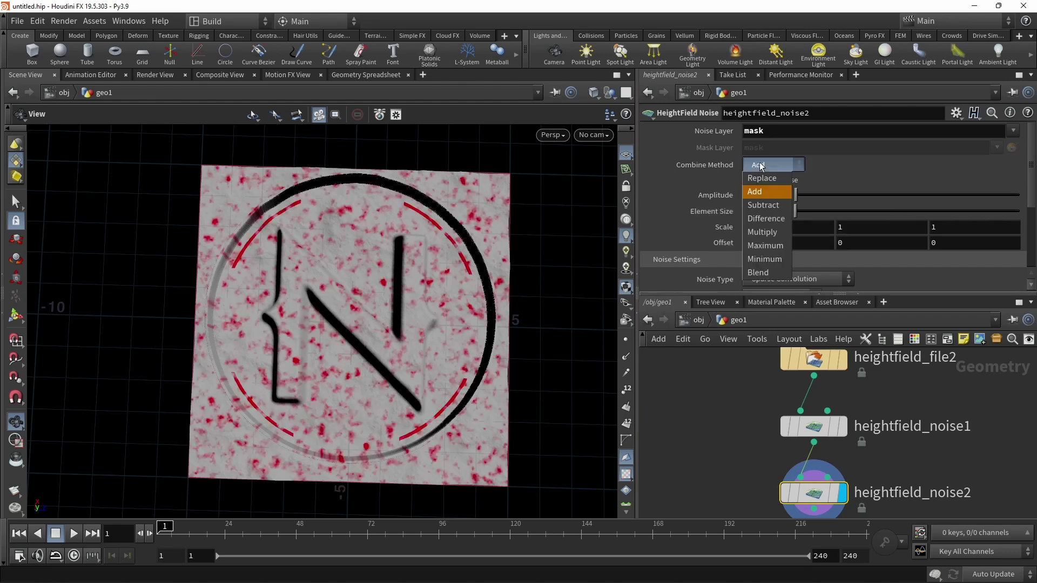
{"action": "left_click", "coordinate": [773, 232]}
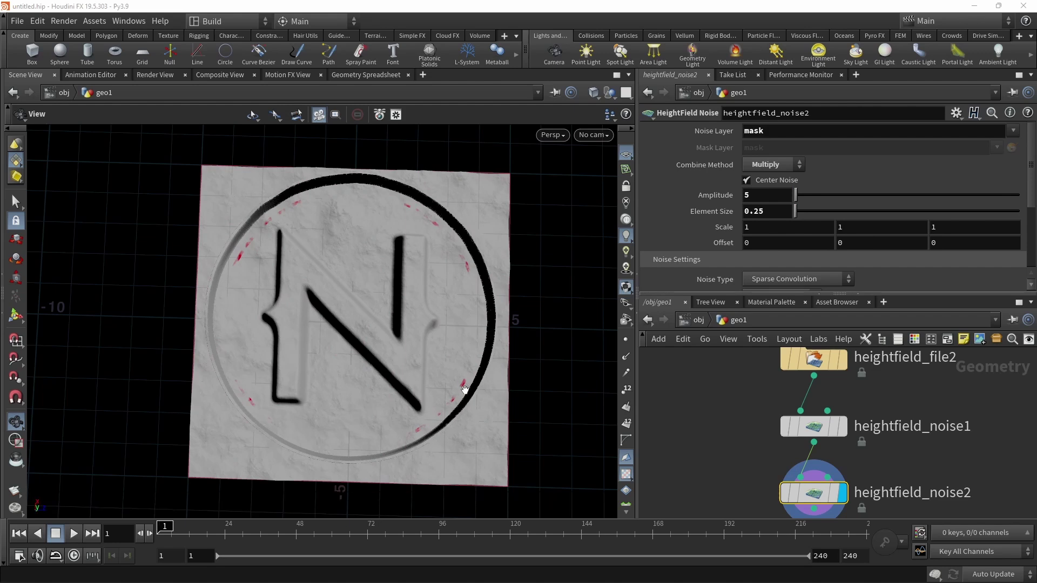
Animate the mask noise by setting its Y offset to the expression $FF * 0.01.
{"action": "left_click", "coordinate": [863, 241]}
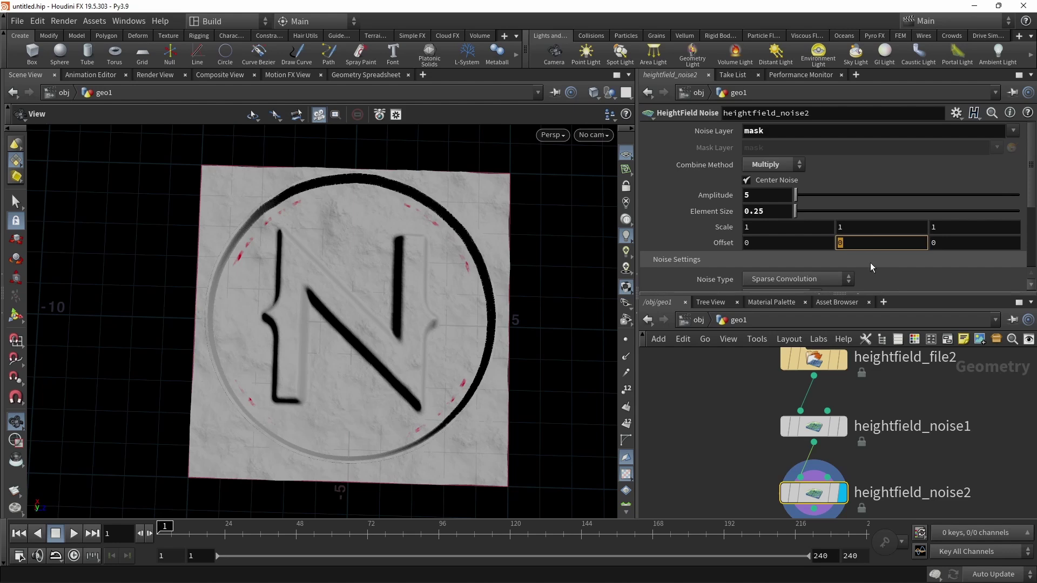
{"action": "type", "text": "$FF"}
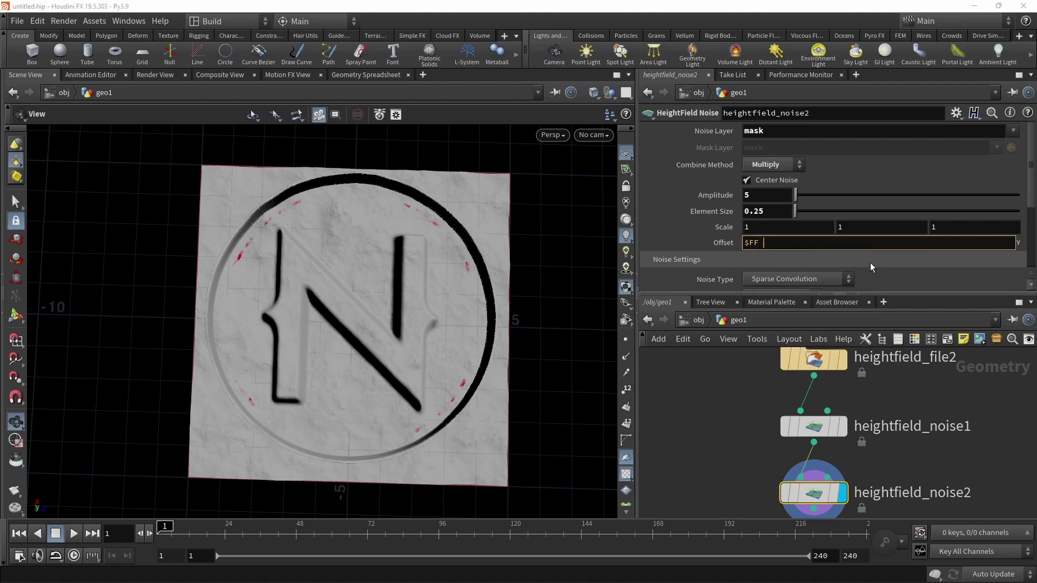
{"action": "type", "text": " * 0.01"}
{"action": "key", "text": "Return"}
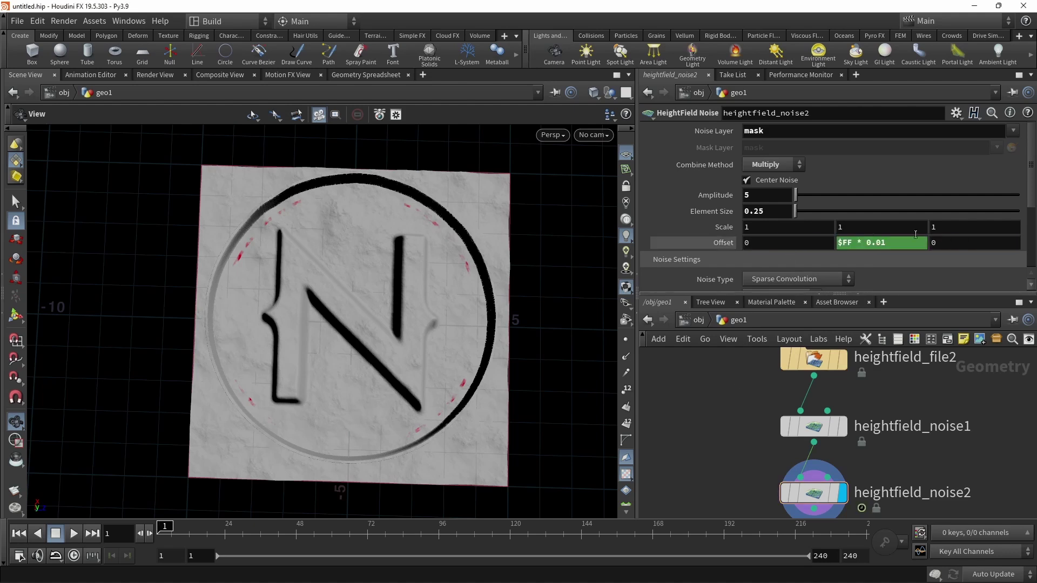
{"action": "left_click", "coordinate": [725, 246]}
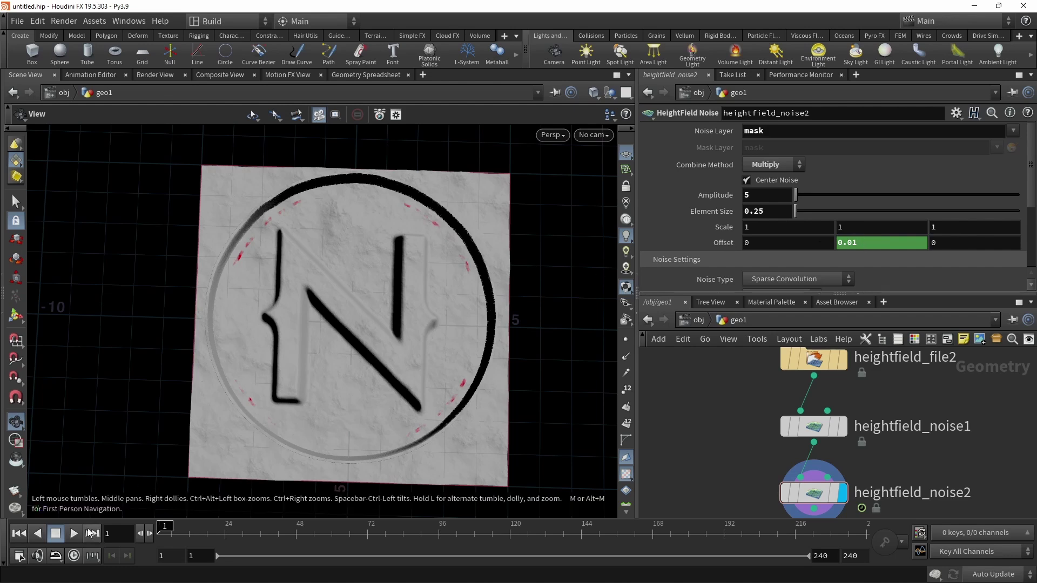
Play back the animation to check the moving mask noise, and return to the first frame.
{"action": "left_click", "coordinate": [74, 533]}
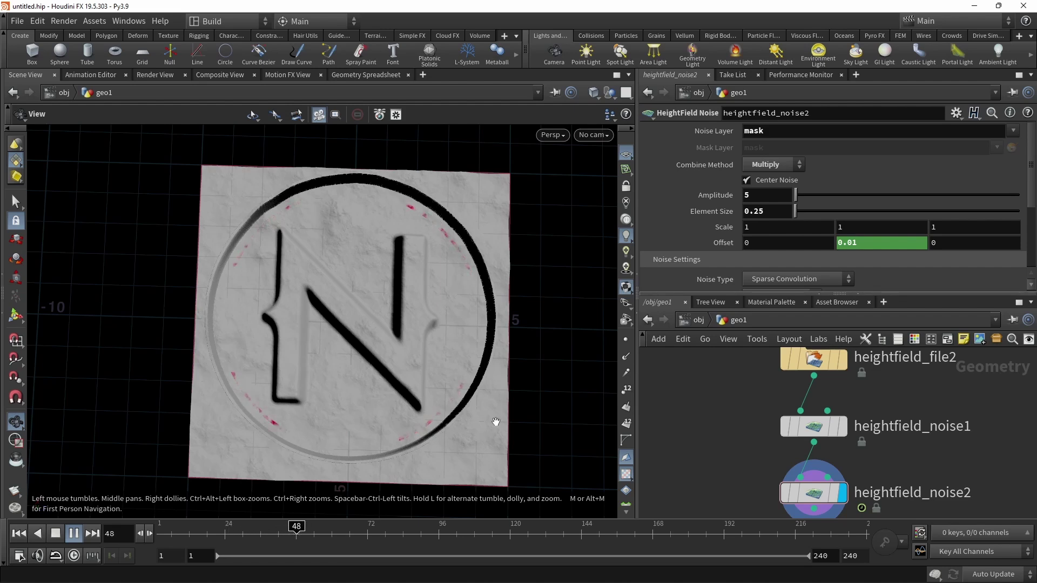
{"action": "left_click", "coordinate": [74, 534]}
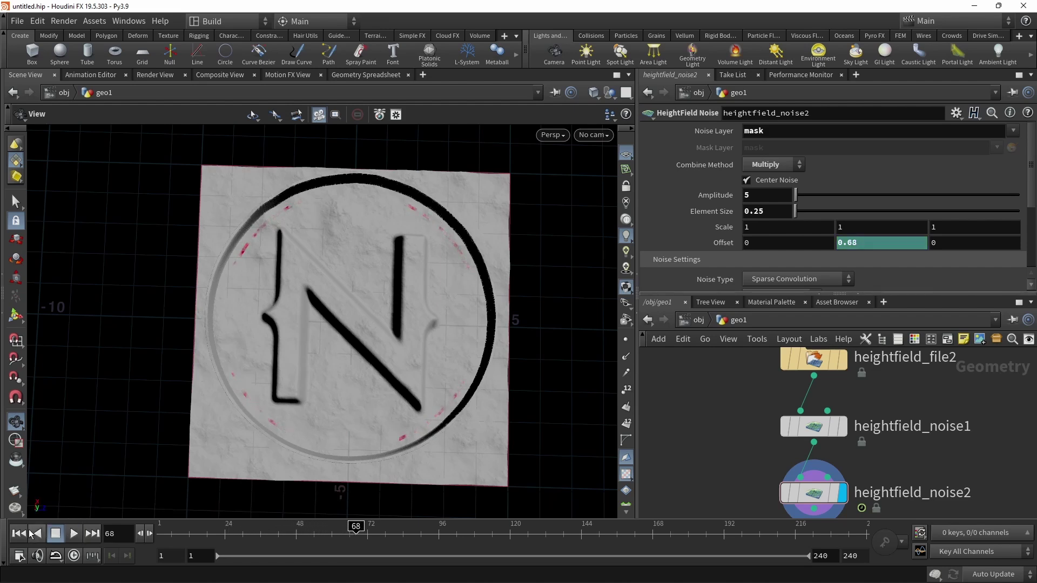
{"action": "left_click", "coordinate": [19, 534]}
Add a Shallow Water Solver node below heightfield_noise2, connect it to that node's output and display it.
{"action": "scroll", "coordinate": [978, 470], "scroll_direction": "down", "scroll_amount": 2}
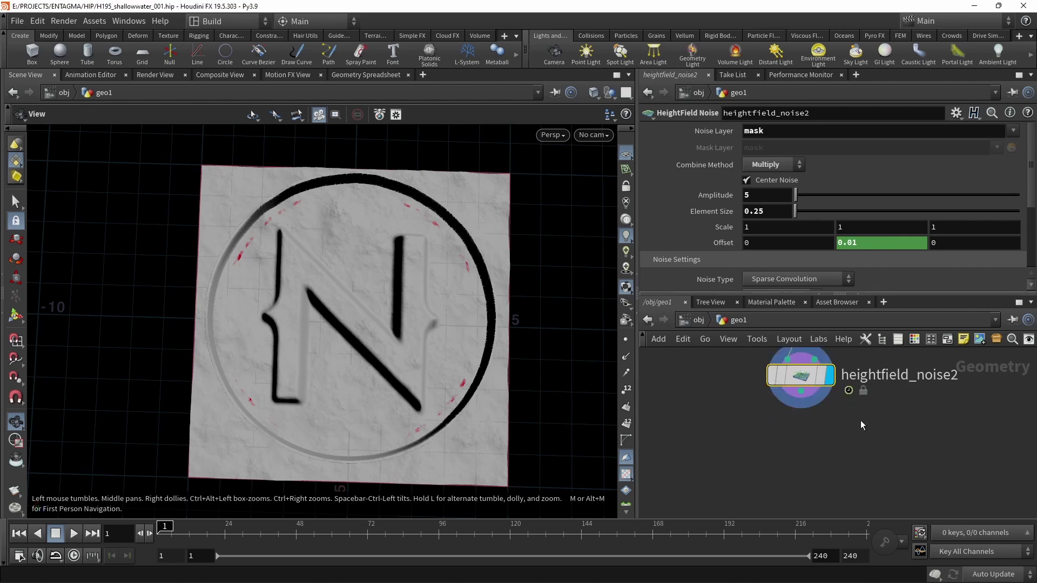
{"action": "key", "text": "Tab"}
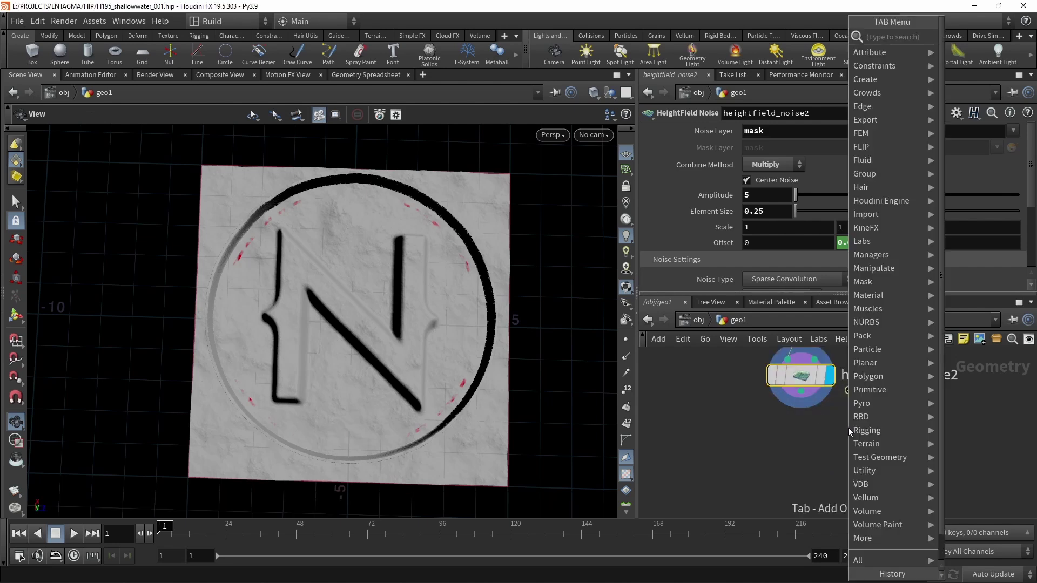
{"action": "type", "text": "shalo"}
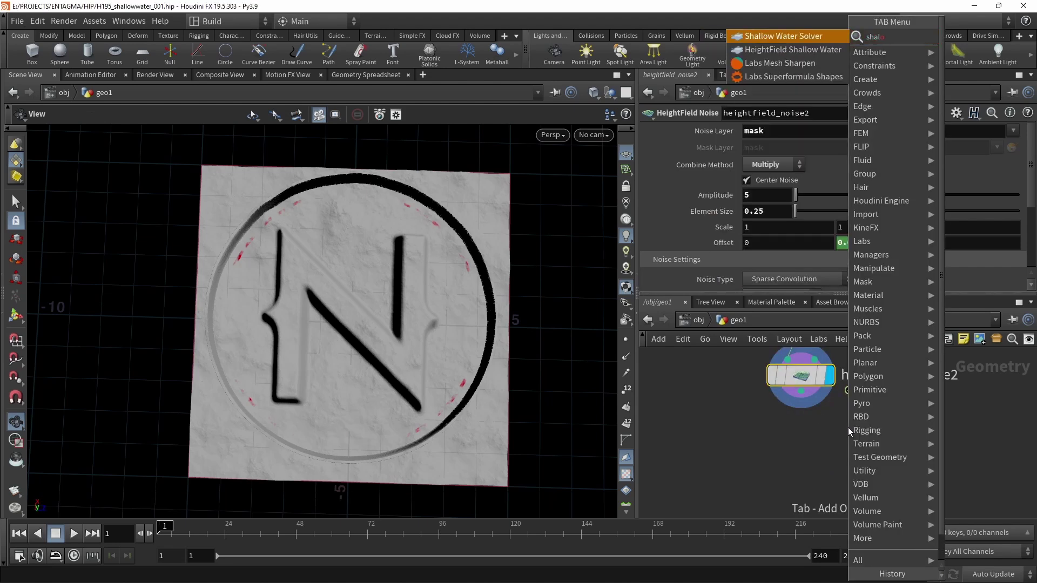
{"action": "left_click", "coordinate": [799, 43]}
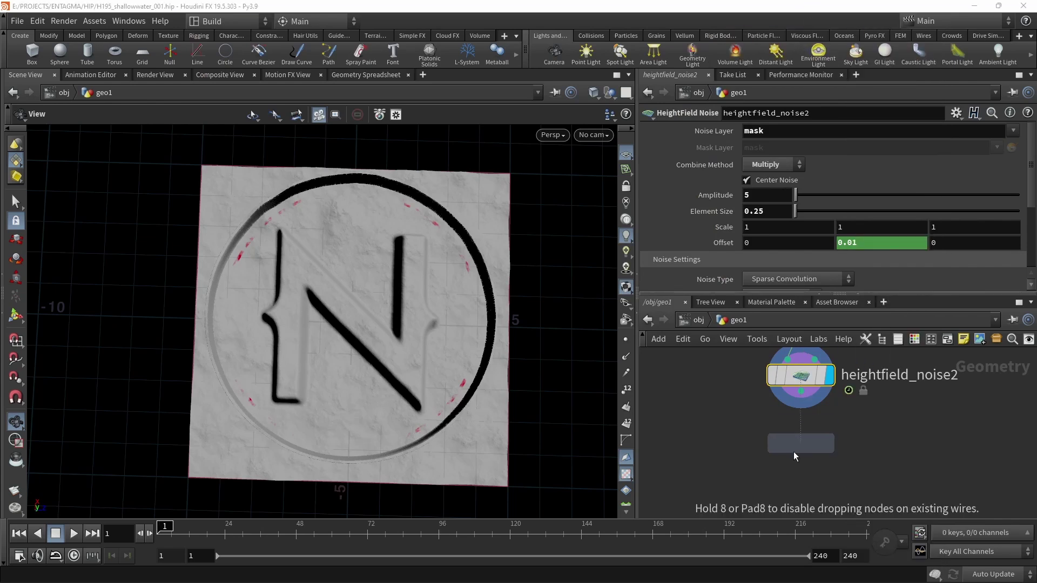
{"action": "left_click", "coordinate": [793, 451]}
{"action": "left_click", "coordinate": [793, 436]}
{"action": "left_click", "coordinate": [801, 390]}
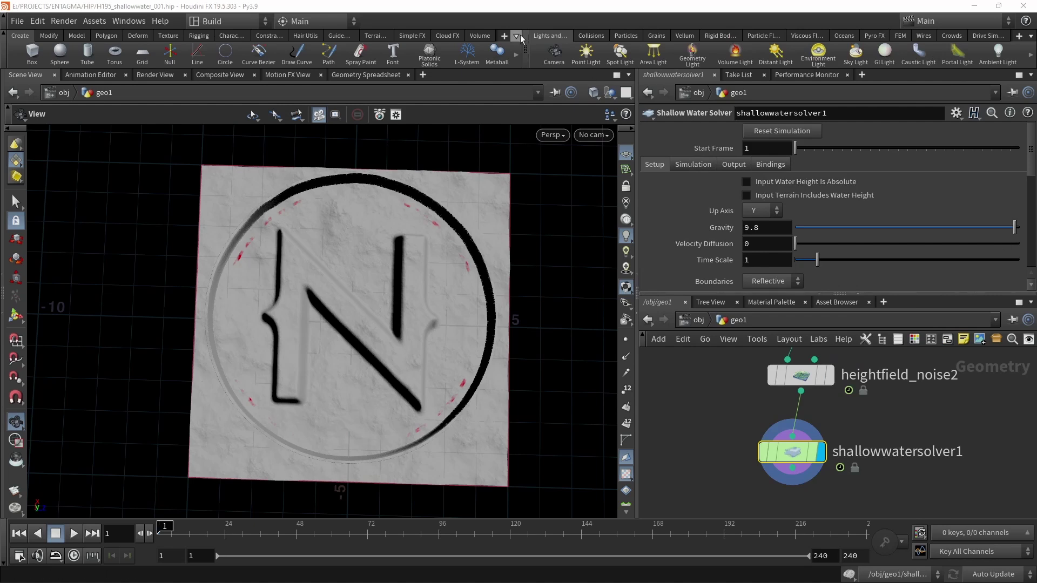
Enable both speed limits on the Shallow Water Solver, with max wave speed 2 and max surface speed 4.
{"action": "left_click_drag", "start_coordinate": [841, 295], "coordinate": [843, 403]}
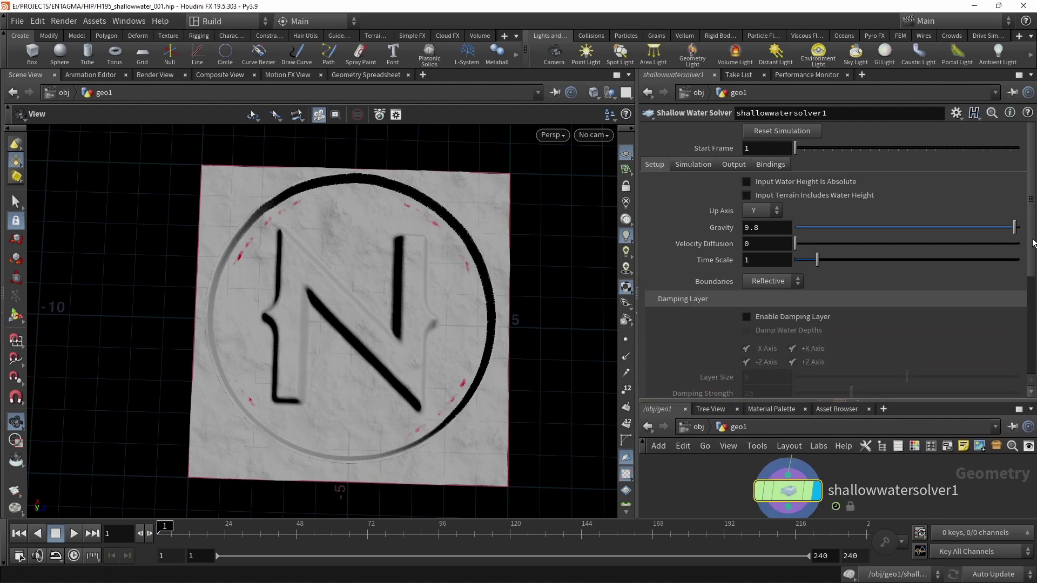
{"action": "scroll", "coordinate": [1033, 243], "scroll_direction": "down", "scroll_amount": 5}
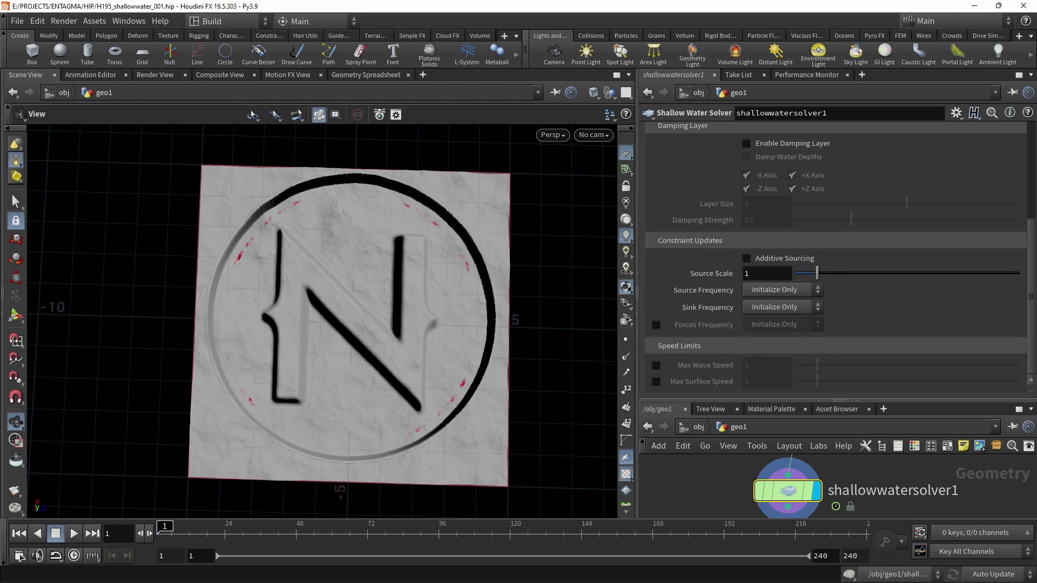
{"action": "left_click", "coordinate": [656, 382]}
{"action": "left_click", "coordinate": [656, 367]}
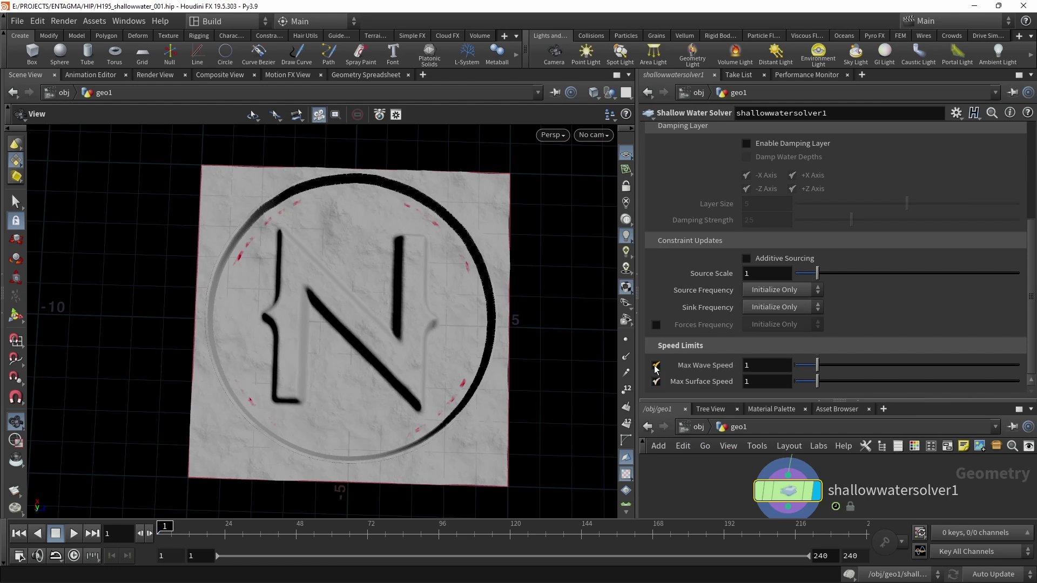
{"action": "left_click", "coordinate": [756, 365]}
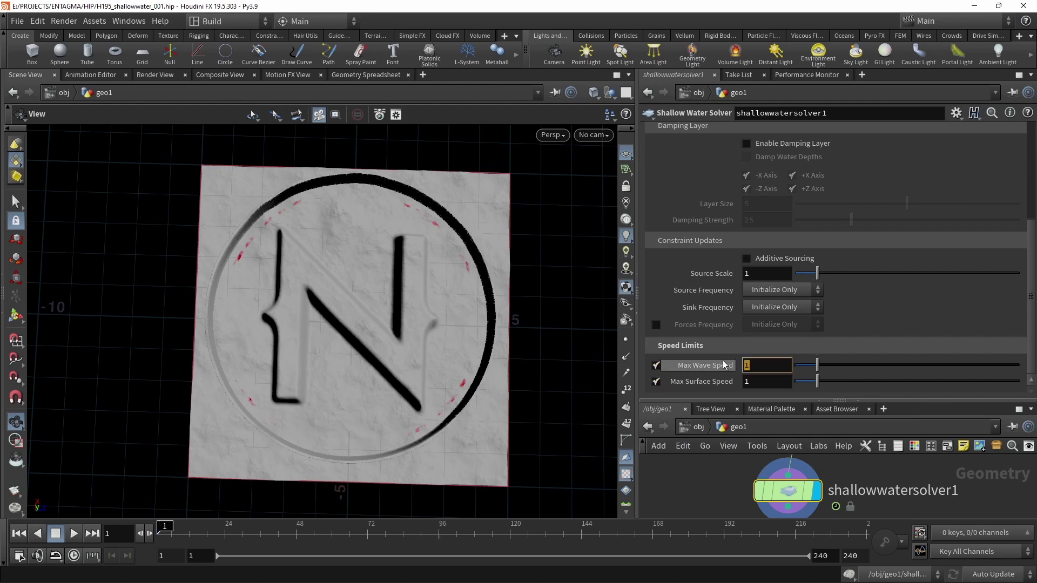
{"action": "type", "text": "2"}
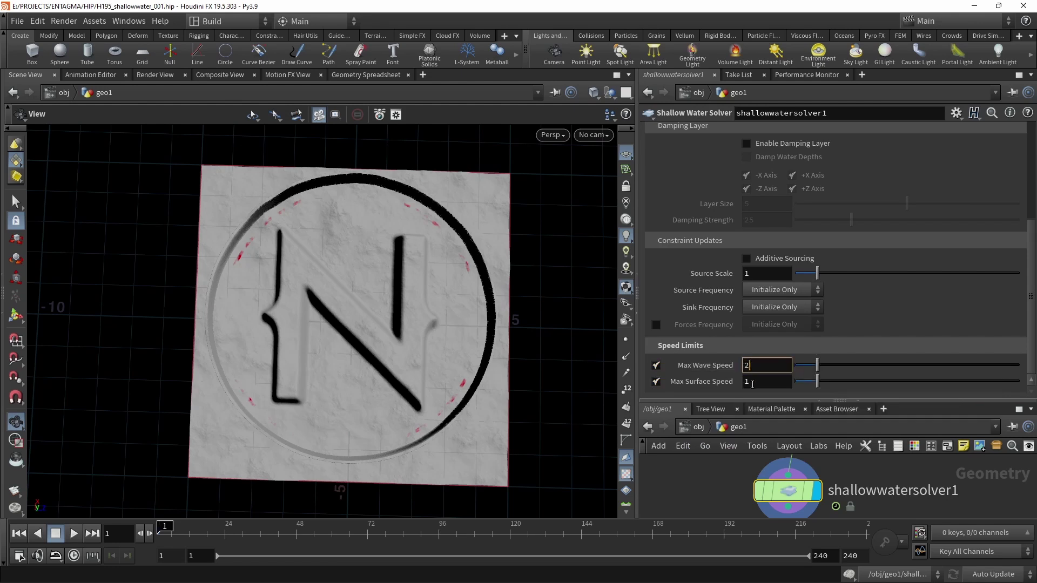
{"action": "left_click", "coordinate": [750, 382]}
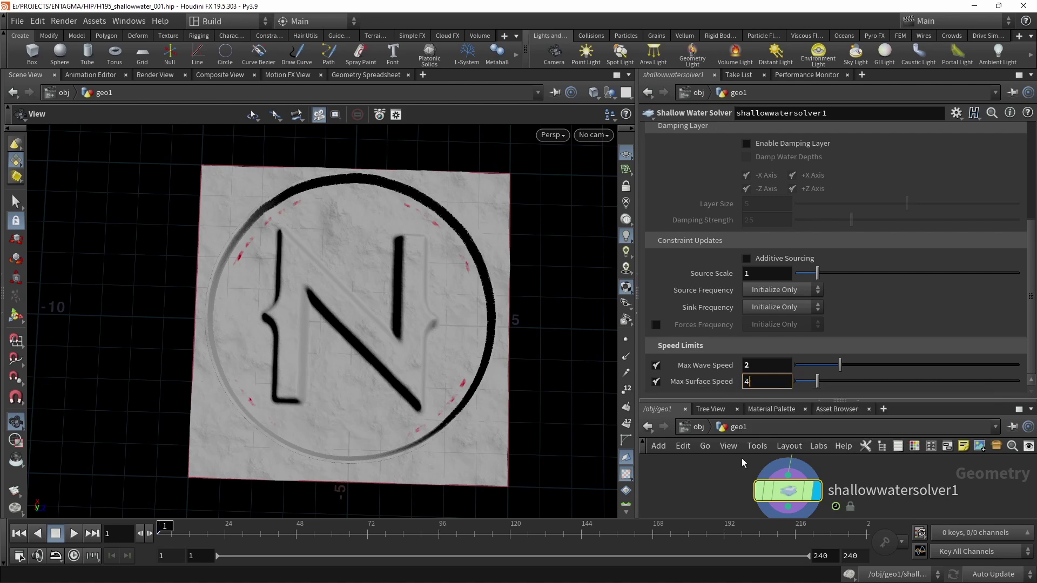
{"action": "left_click", "coordinate": [700, 474]}
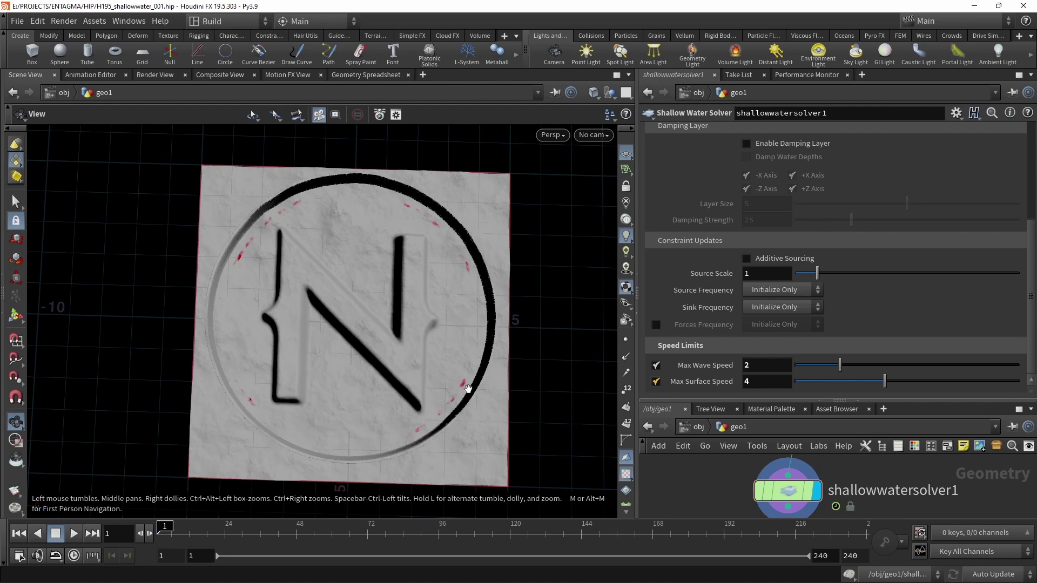
Enable additive sourcing on the solver with a source scale of 0.2 and a source frequency of Once per Frame.
{"action": "left_click", "coordinate": [746, 259]}
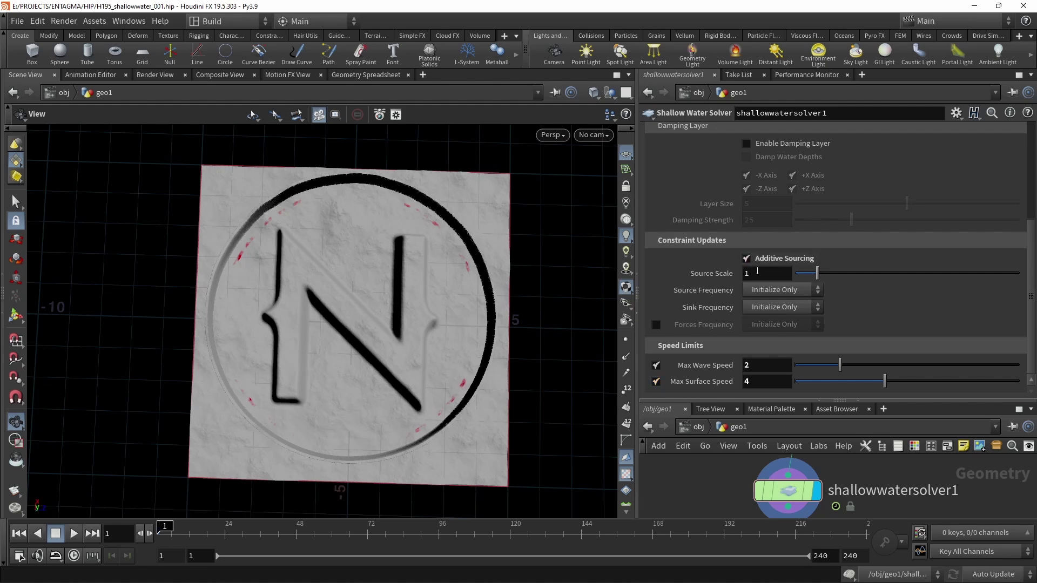
{"action": "double_click", "coordinate": [756, 273]}
{"action": "type", "text": "0.6"}
{"action": "scroll", "coordinate": [761, 273], "scroll_direction": "down", "scroll_amount": 2}
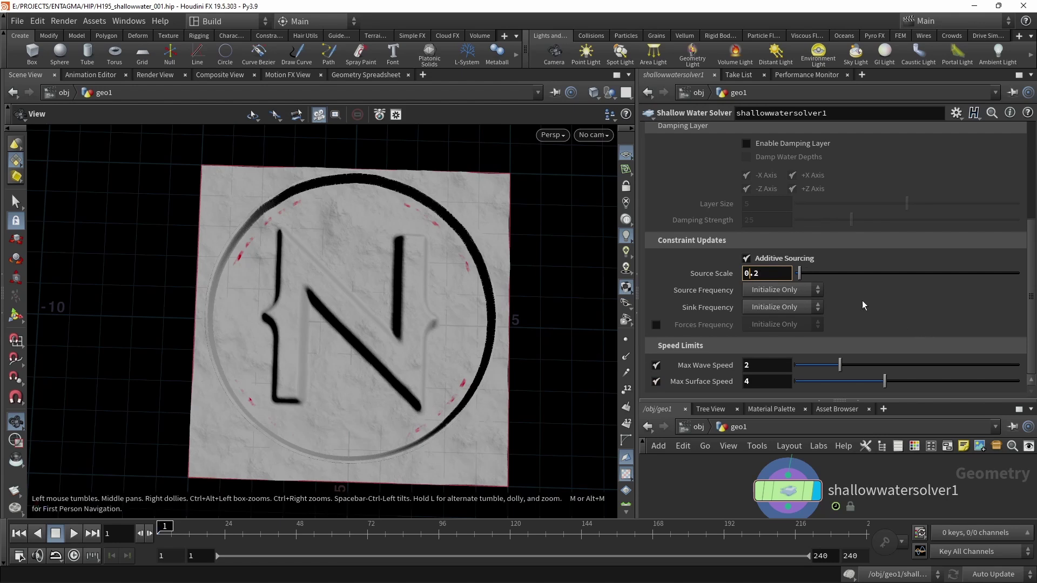
{"action": "left_click", "coordinate": [784, 292]}
{"action": "left_click", "coordinate": [776, 317]}
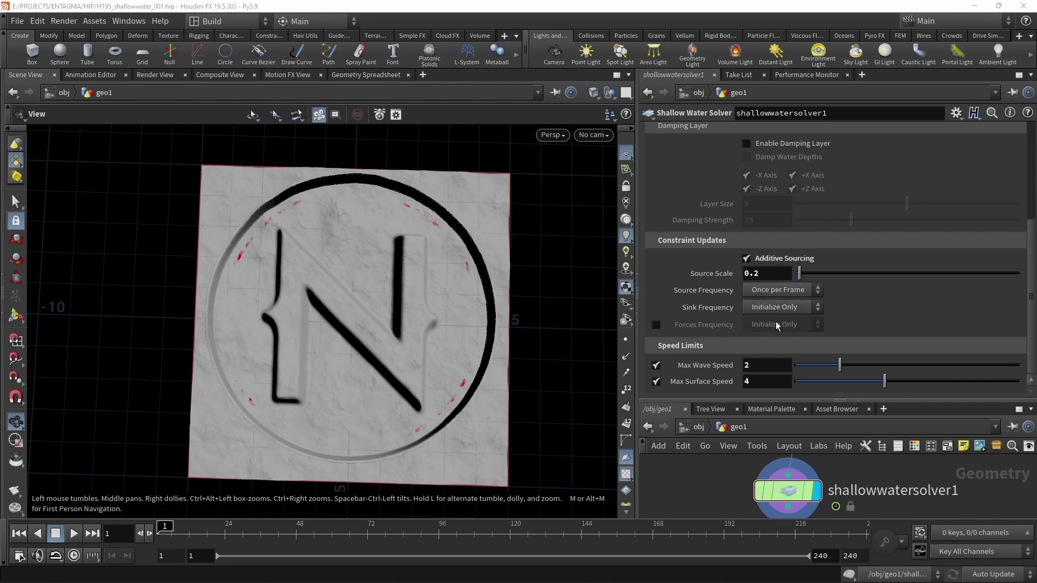
Set the solver's simulation substeps to 20 and its cache memory to 35000 MB.
{"action": "scroll", "coordinate": [1025, 338], "scroll_direction": "up", "scroll_amount": 5}
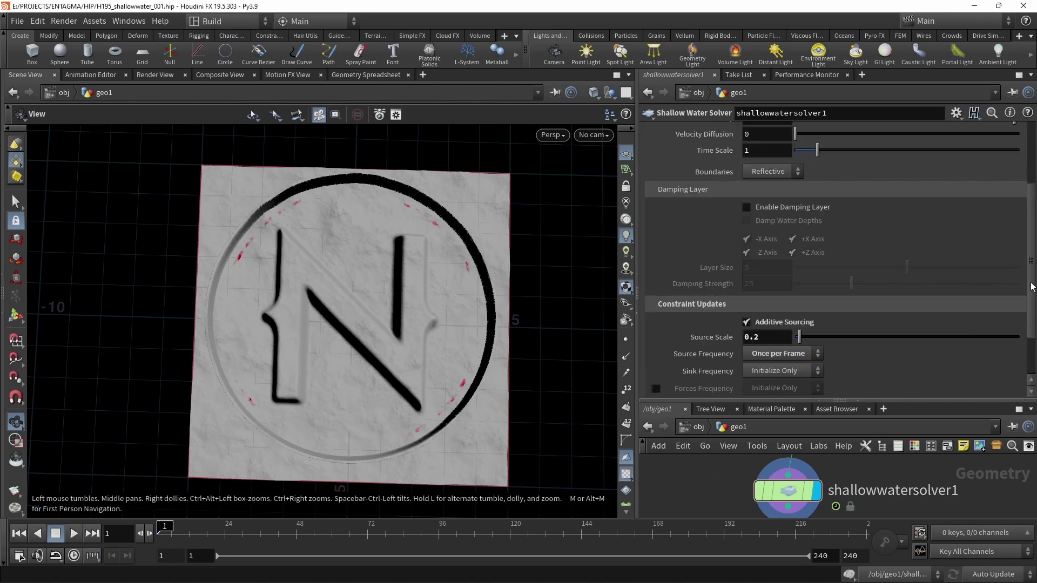
{"action": "left_click", "coordinate": [694, 165]}
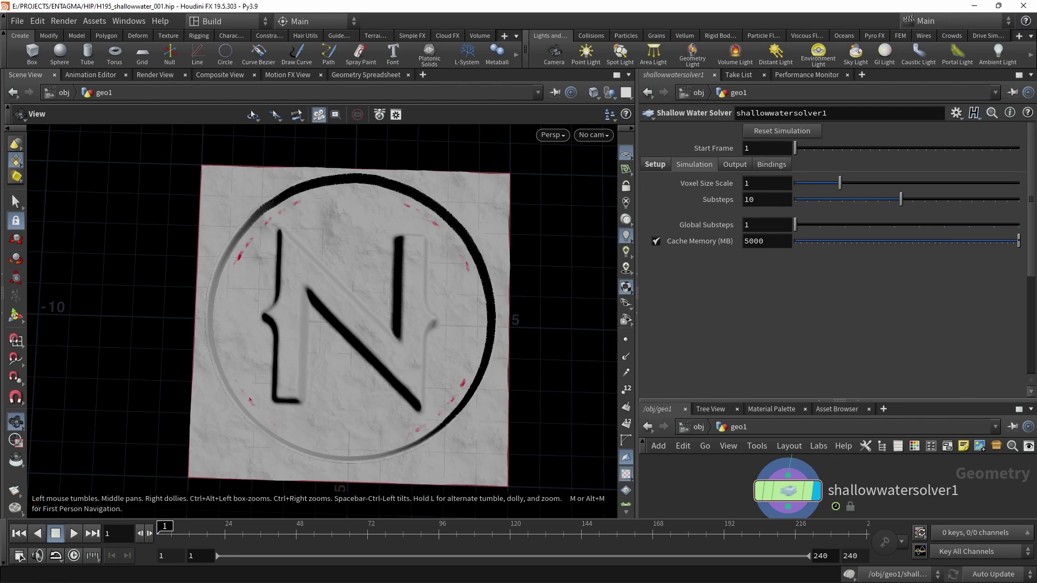
{"action": "double_click", "coordinate": [767, 206]}
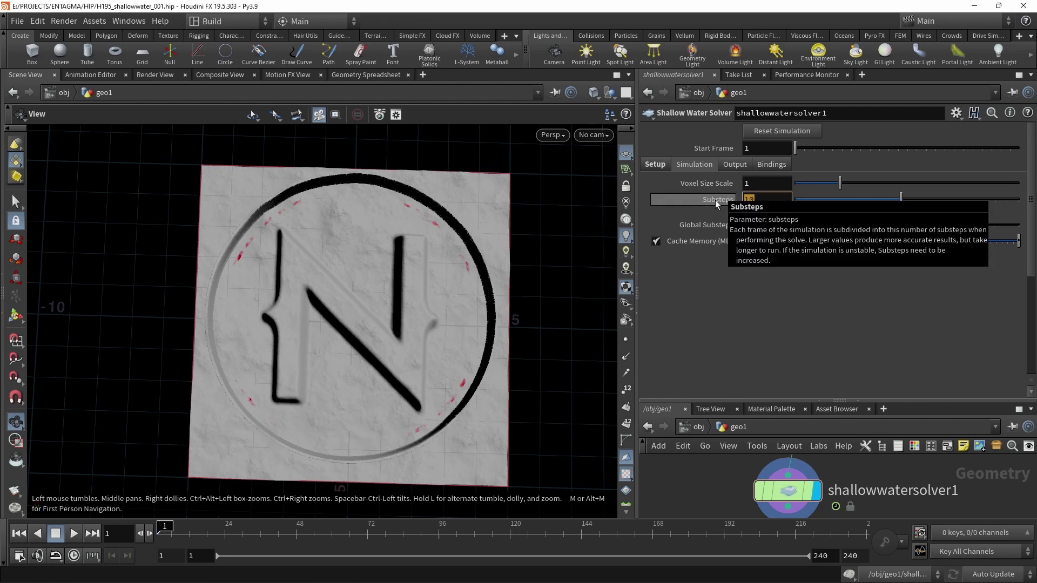
{"action": "type", "text": "20"}
{"action": "key", "text": "Return"}
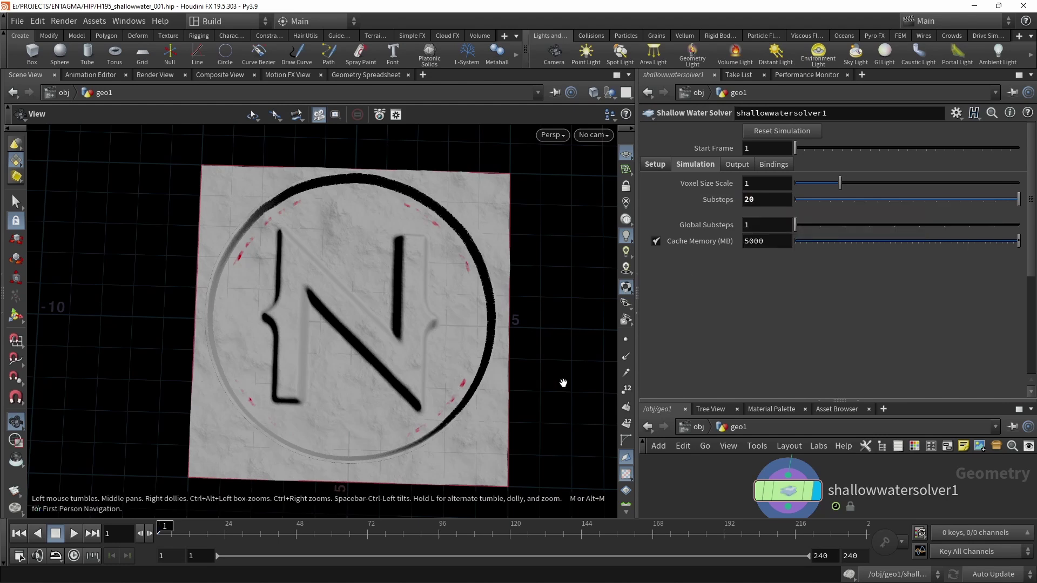
{"action": "left_click", "coordinate": [743, 242]}
{"action": "type", "text": "3"}
{"action": "key", "text": "Return"}
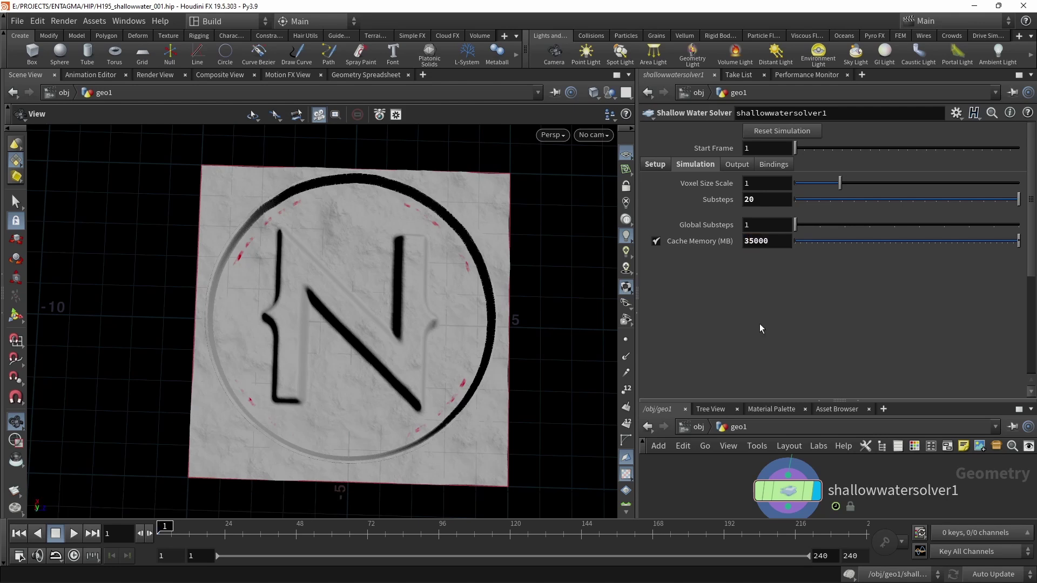
Set the solver's output visualization to Color by Water Layer with an upper visualize range of 0.5.
{"action": "left_click", "coordinate": [741, 164]}
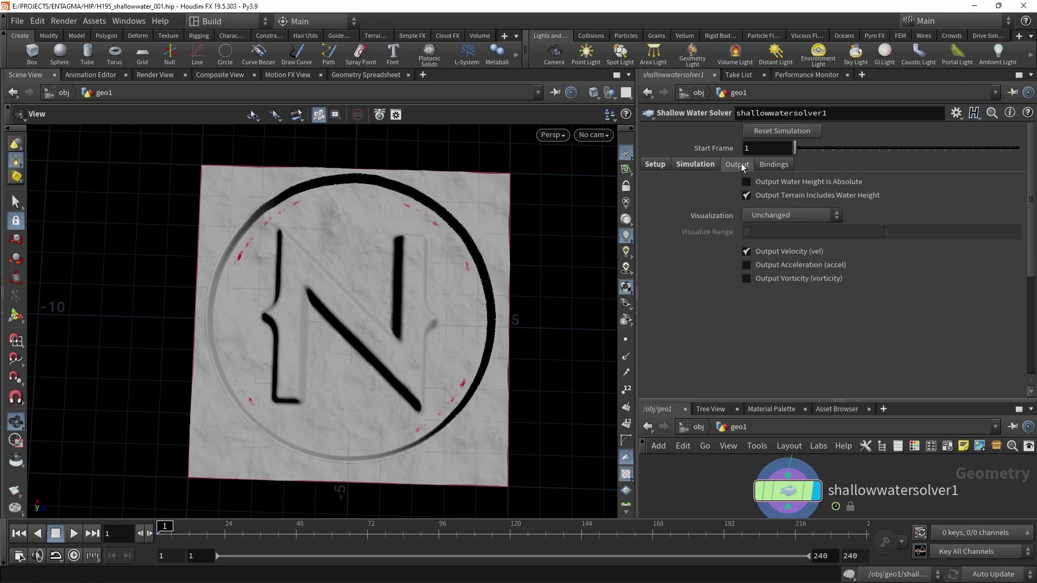
{"action": "left_click", "coordinate": [793, 215]}
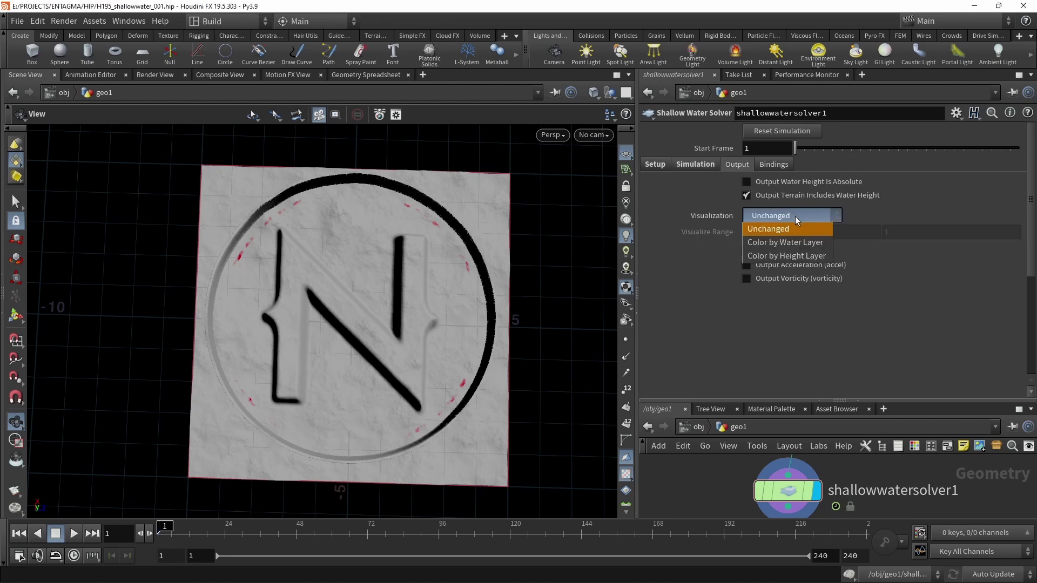
{"action": "left_click", "coordinate": [808, 246]}
{"action": "left_click", "coordinate": [905, 233]}
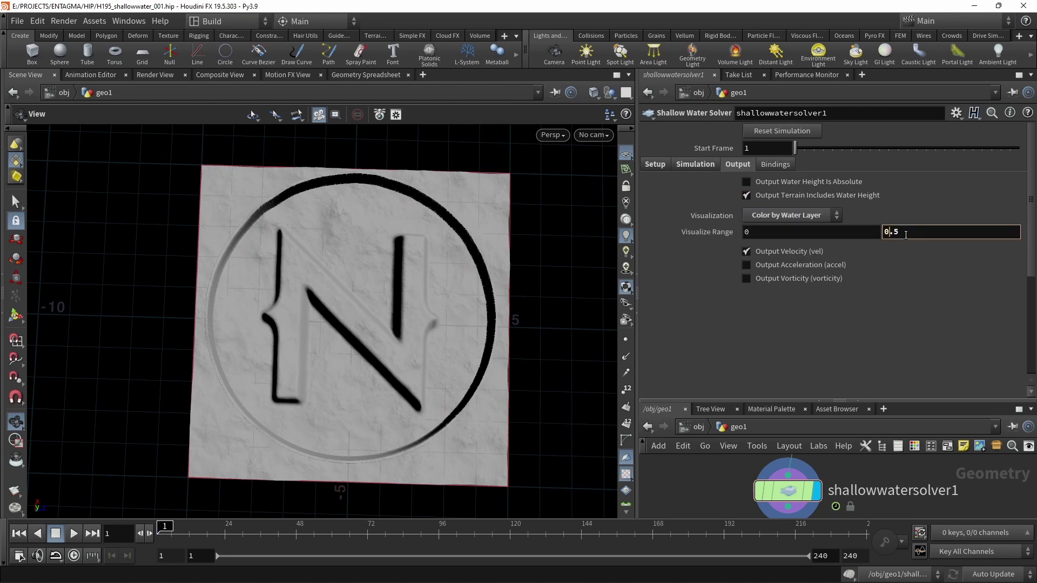
{"action": "key", "text": "Return"}
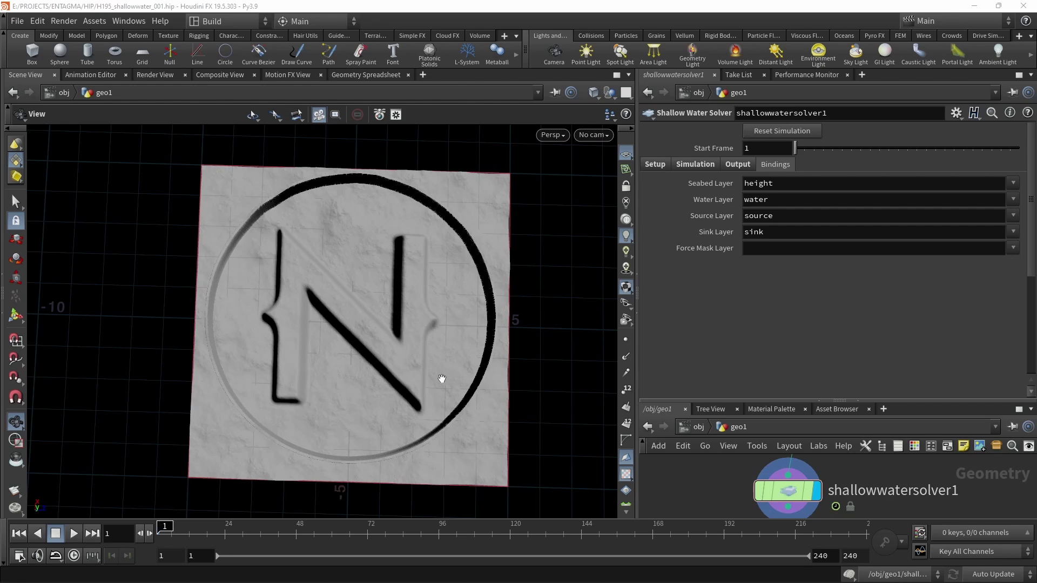
Bind the Shallow Water Solver's source layer to mask and enlarge the network editor pane.
{"action": "left_click", "coordinate": [1012, 218]}
{"action": "left_click", "coordinate": [998, 241]}
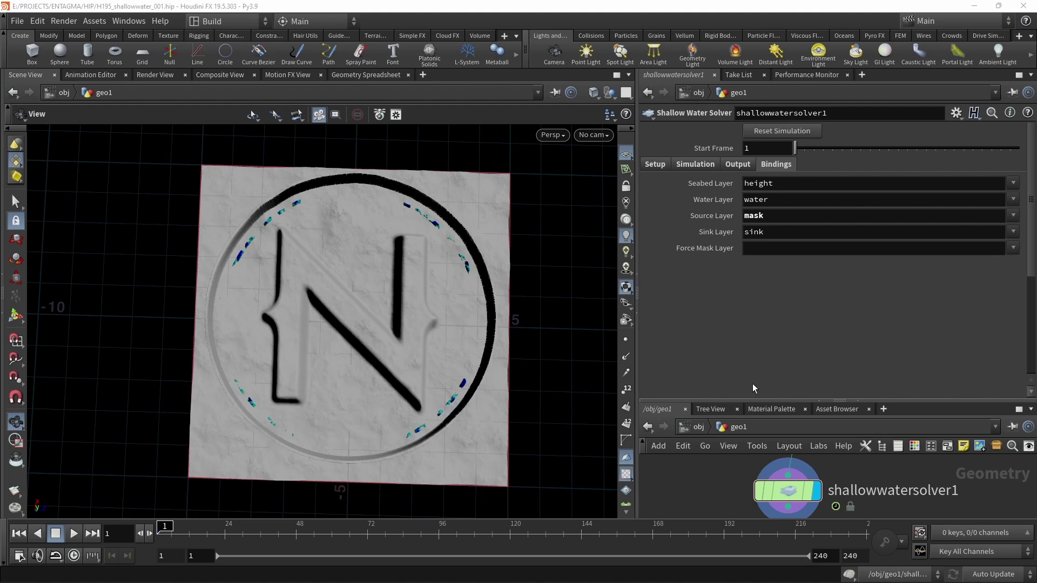
{"action": "left_click_drag", "start_coordinate": [836, 402], "coordinate": [836, 301]}
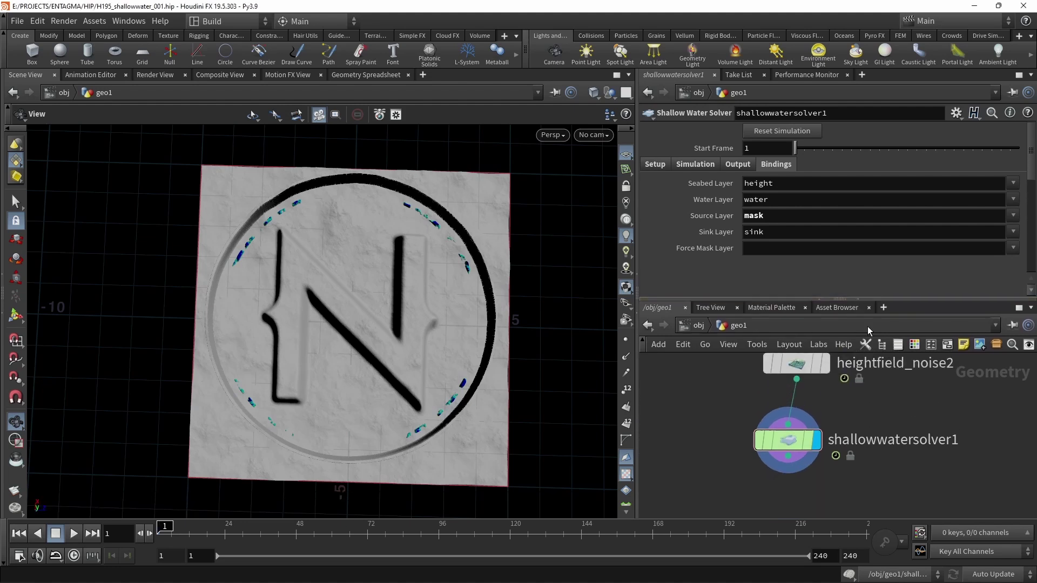
Save the scene and play the water simulation up to frame 87.
{"action": "key", "text": "ctrl+s"}
{"action": "left_click", "coordinate": [74, 533]}
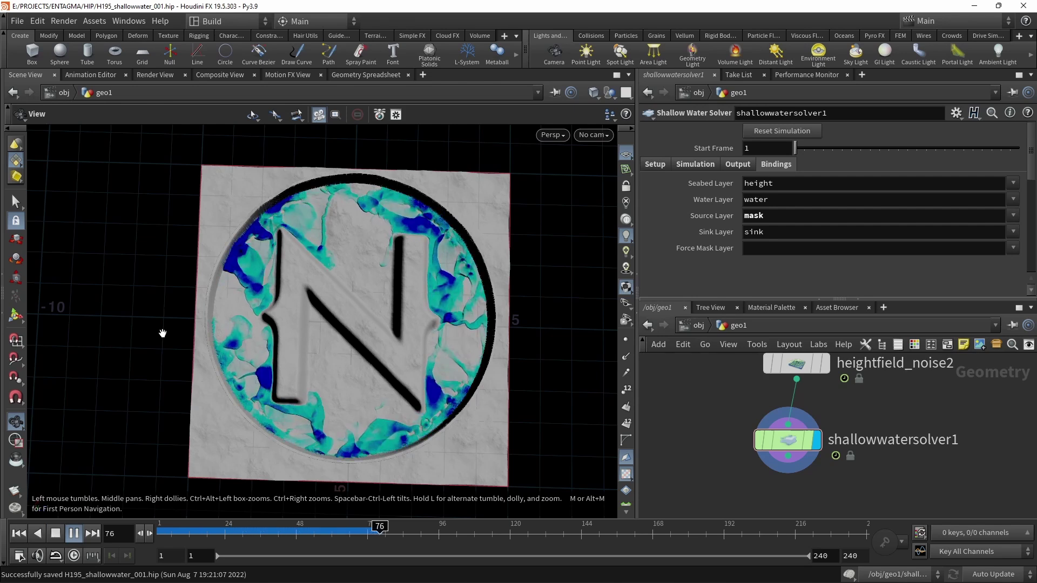
{"action": "key", "text": "Up"}
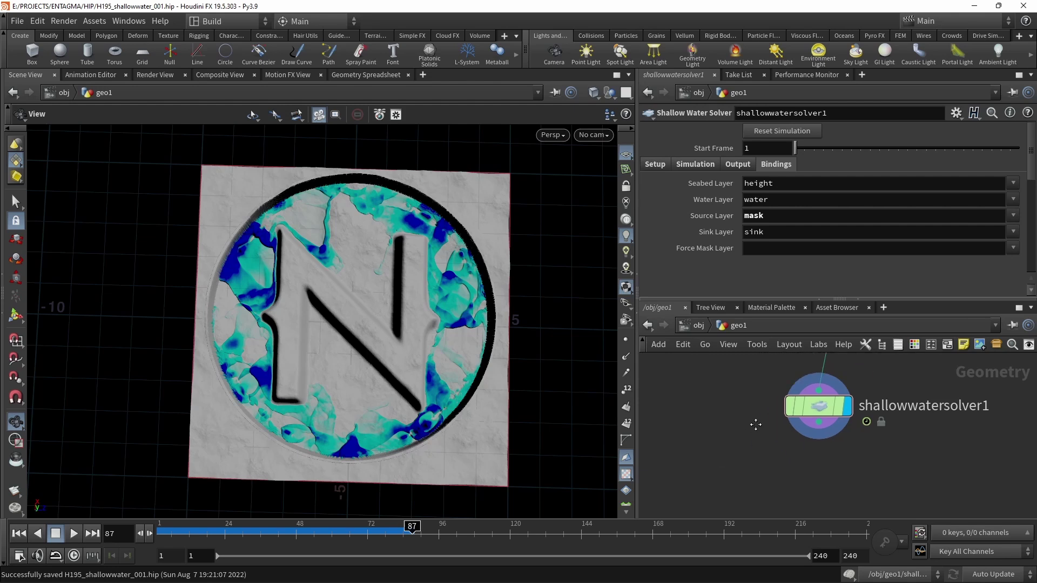
Add a Volume Trail node and connect the shallow water solver's first output to its second input.
{"action": "key", "text": "Tab"}
{"action": "type", "text": "volume trail"}
{"action": "key", "text": "Return"}
{"action": "left_click", "coordinate": [732, 465]}
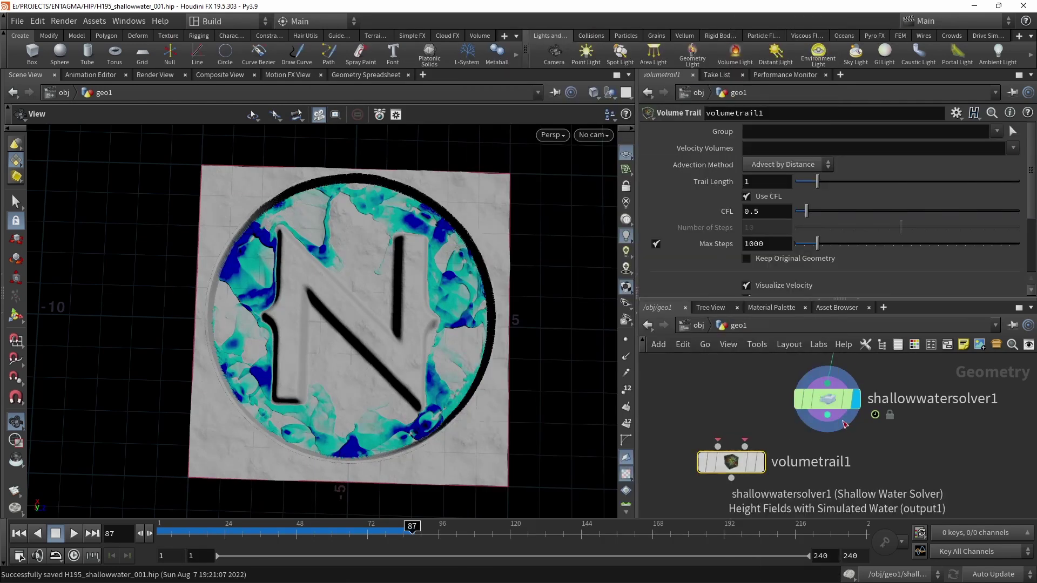
{"action": "left_click", "coordinate": [827, 416]}
{"action": "left_click", "coordinate": [745, 447]}
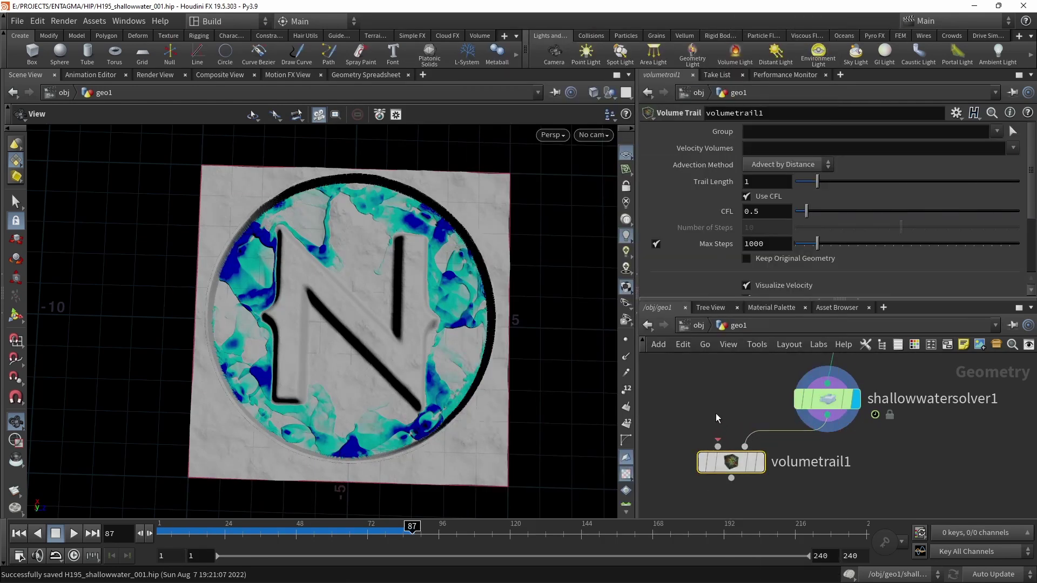
Add a Bound node fed by the heightfield_file1 node and display its result.
{"action": "middle_click_drag", "start_coordinate": [716, 414], "coordinate": [750, 438]}
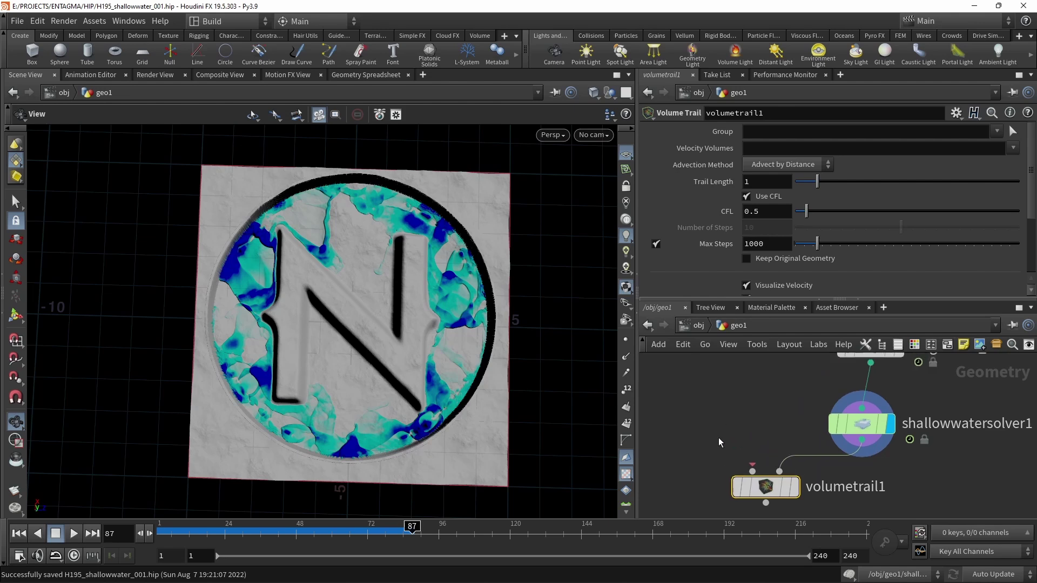
{"action": "middle_click_drag", "start_coordinate": [737, 411], "coordinate": [769, 464]}
{"action": "scroll", "coordinate": [769, 463], "scroll_direction": "down", "scroll_amount": 3}
{"action": "middle_click_drag", "start_coordinate": [781, 426], "coordinate": [832, 474]}
{"action": "scroll", "coordinate": [832, 474], "scroll_direction": "down", "scroll_amount": 2}
{"action": "left_click", "coordinate": [870, 396]}
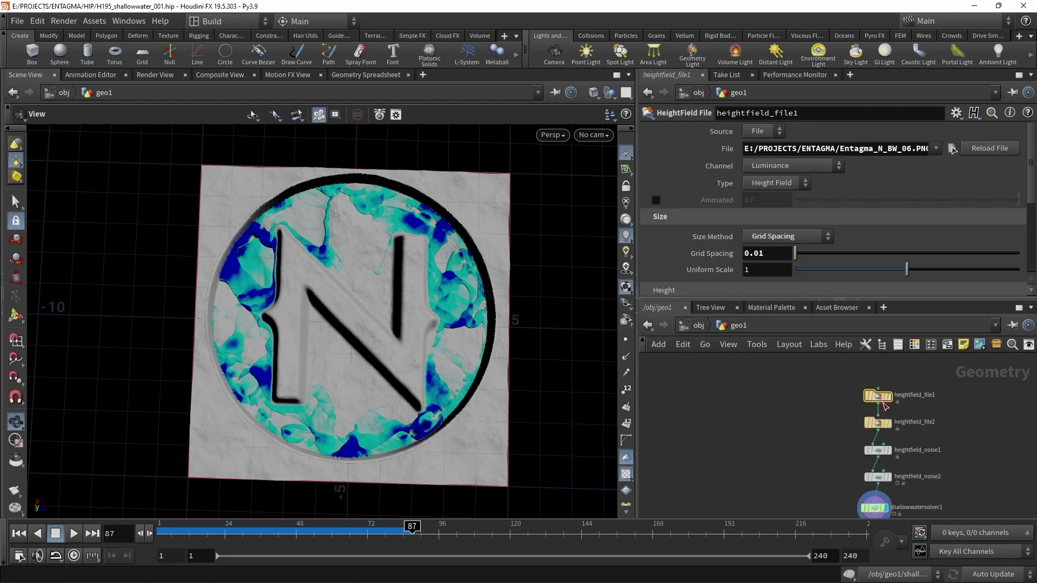
{"action": "middle_click", "coordinate": [886, 406]}
{"action": "key", "text": "Tab"}
{"action": "type", "text": "bound"}
{"action": "key", "text": "Return"}
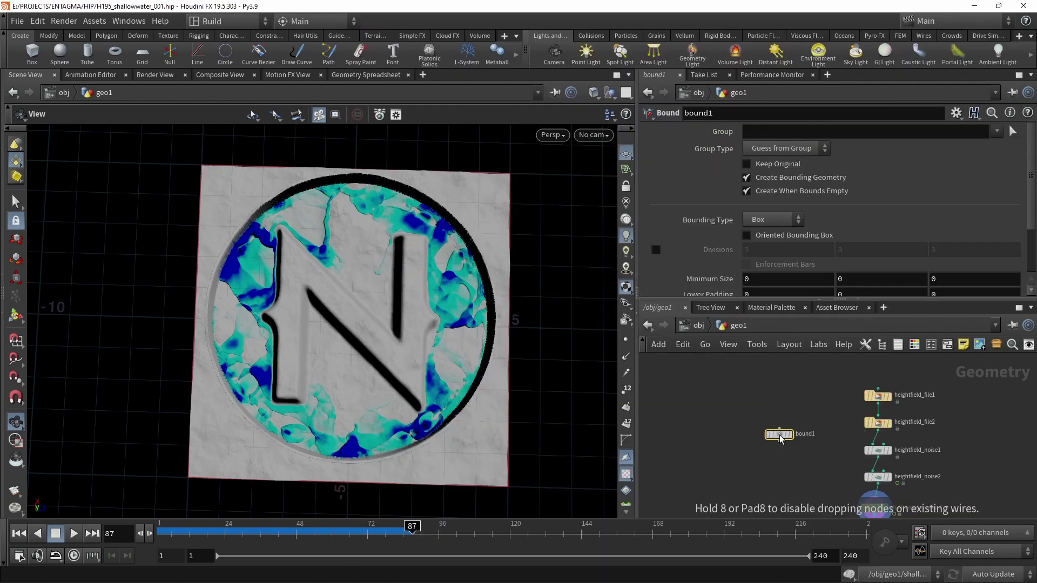
{"action": "left_click", "coordinate": [779, 434]}
{"action": "left_click_drag", "start_coordinate": [878, 404], "coordinate": [779, 429]}
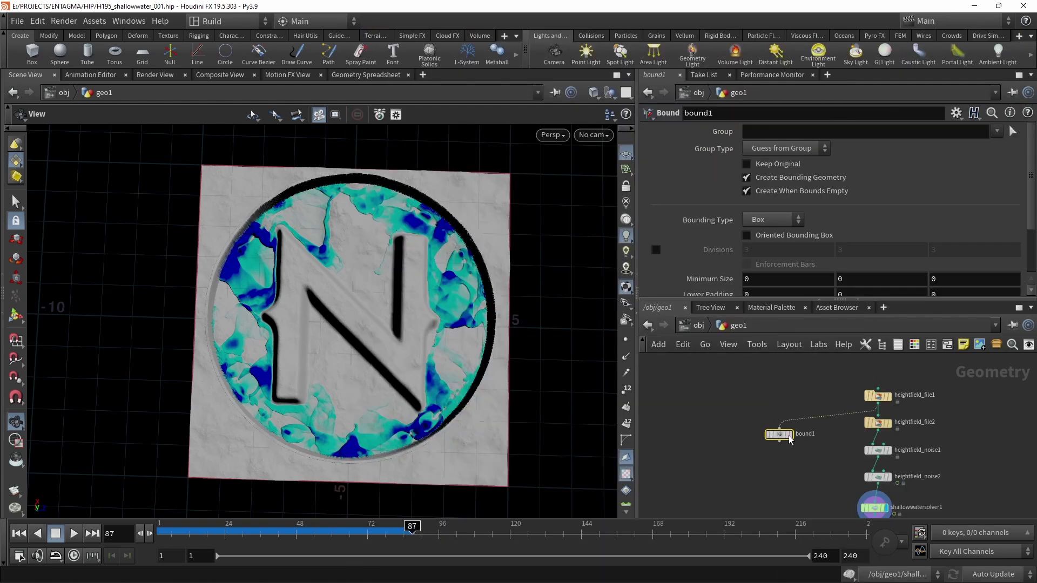
{"action": "left_click", "coordinate": [791, 436]}
Inspect the bounding box from several sides and turn on the primitive number display.
{"action": "left_click_drag", "start_coordinate": [400, 405], "coordinate": [386, 278]}
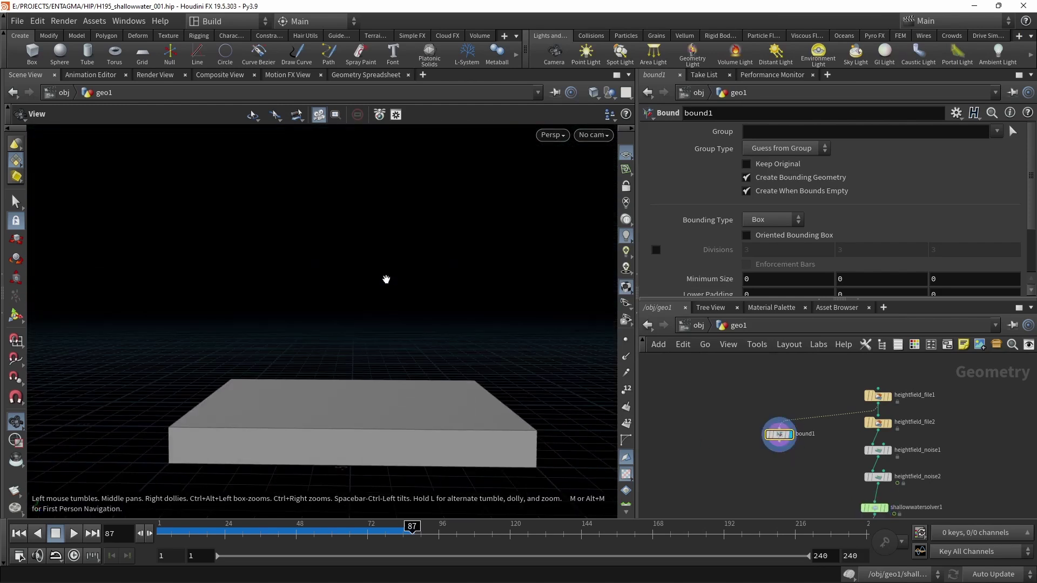
{"action": "middle_click_drag", "start_coordinate": [431, 389], "coordinate": [435, 312]}
{"action": "left_click_drag", "start_coordinate": [435, 312], "coordinate": [398, 303]}
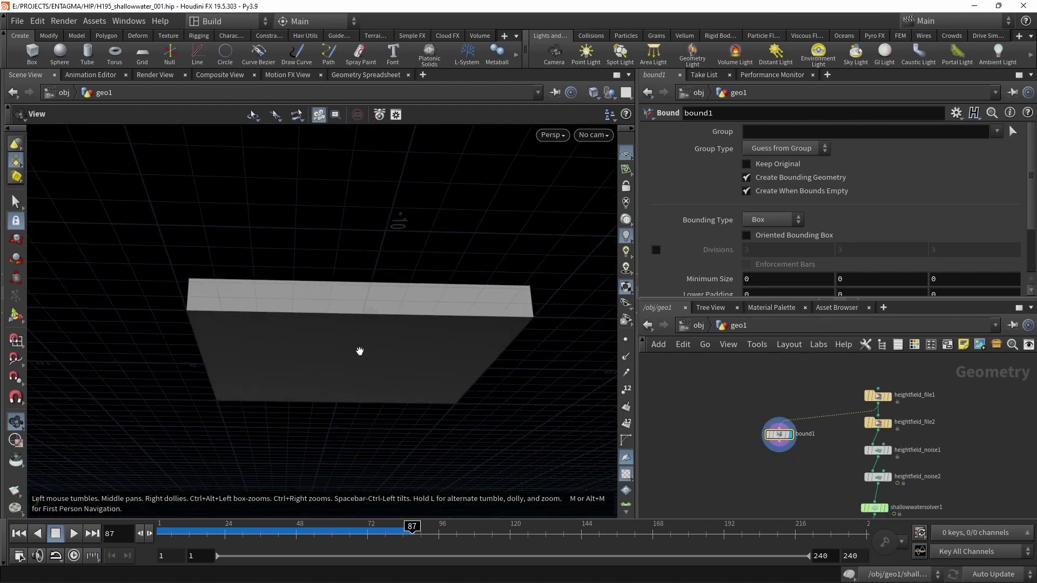
{"action": "left_click_drag", "start_coordinate": [358, 350], "coordinate": [414, 330]}
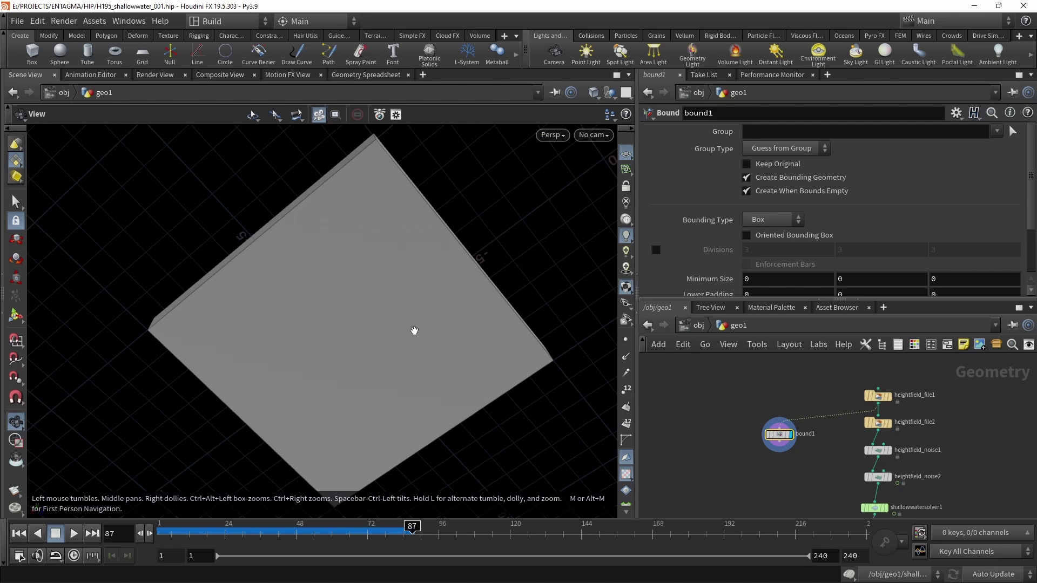
{"action": "left_click", "coordinate": [626, 389]}
Append a Blast node to the Bound node that keeps only primitive 4, using group type Primitives and Delete Non Selected.
{"action": "middle_click_drag", "start_coordinate": [782, 483], "coordinate": [800, 441]}
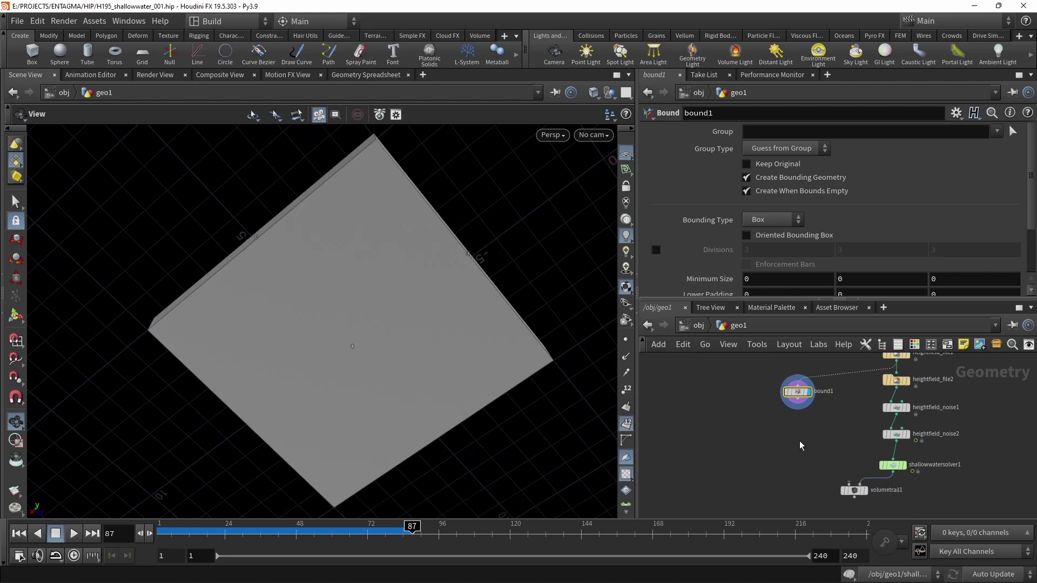
{"action": "key", "text": "Tab"}
{"action": "type", "text": "blast"}
{"action": "key", "text": "Return"}
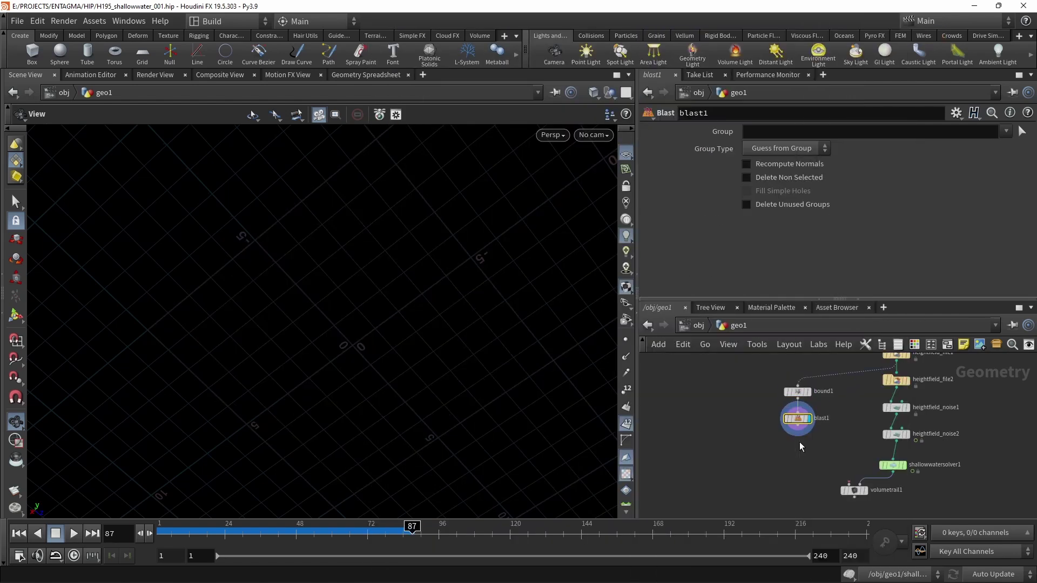
{"action": "left_click", "coordinate": [784, 148]}
{"action": "left_click", "coordinate": [772, 217]}
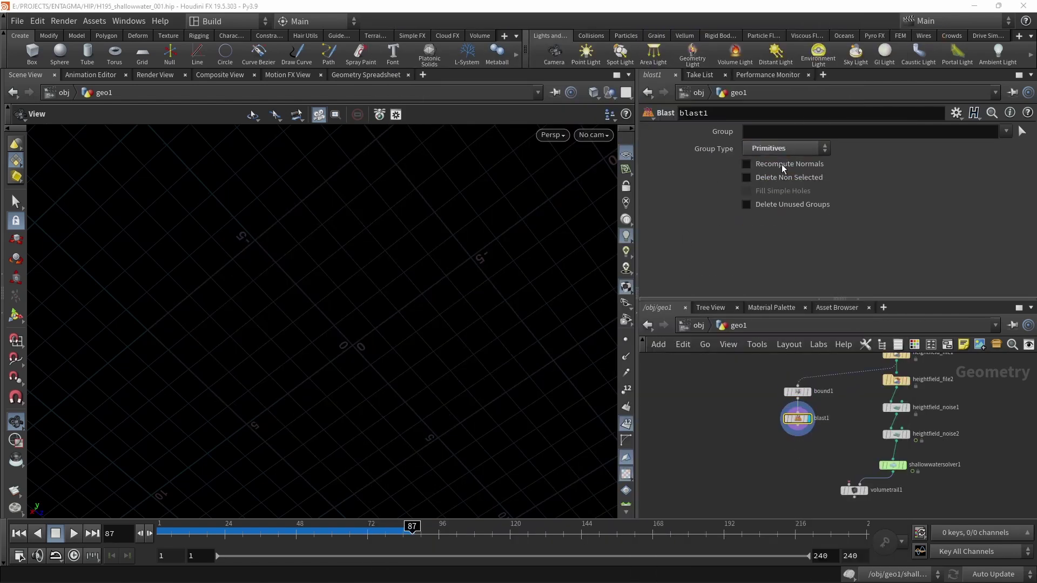
{"action": "left_click", "coordinate": [781, 132]}
{"action": "type", "text": "4"}
{"action": "key", "text": "Return"}
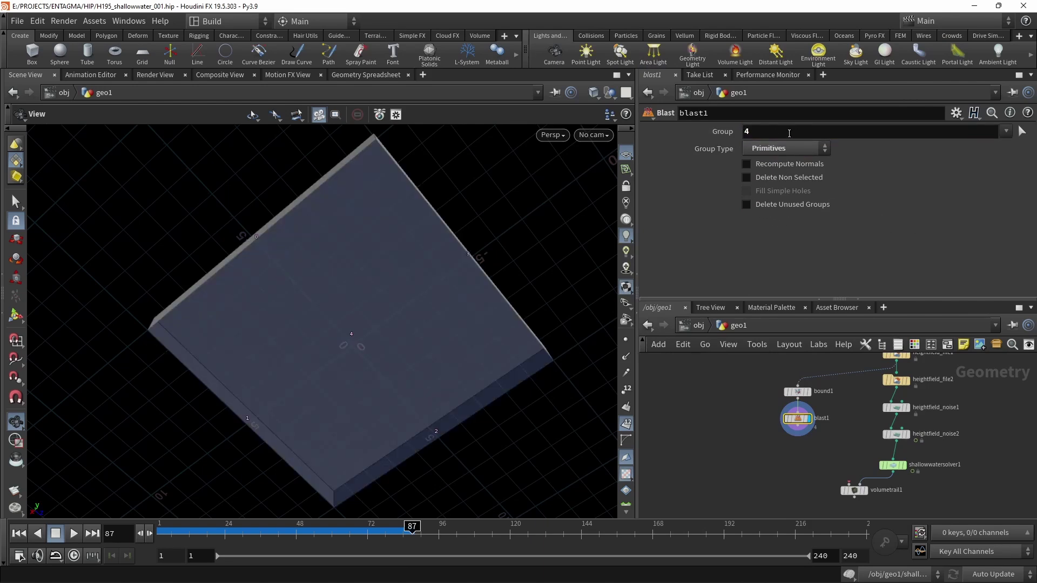
{"action": "left_click", "coordinate": [747, 178]}
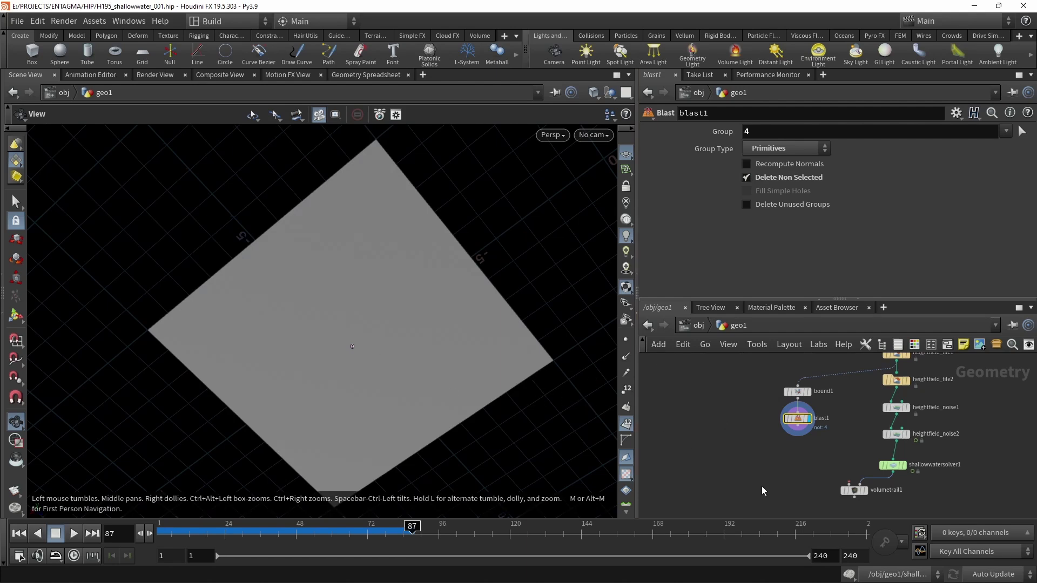
Append a Scatter node after the Blast and set its forced total count to 30000 points.
{"action": "key", "text": "Tab"}
{"action": "type", "text": "scat"}
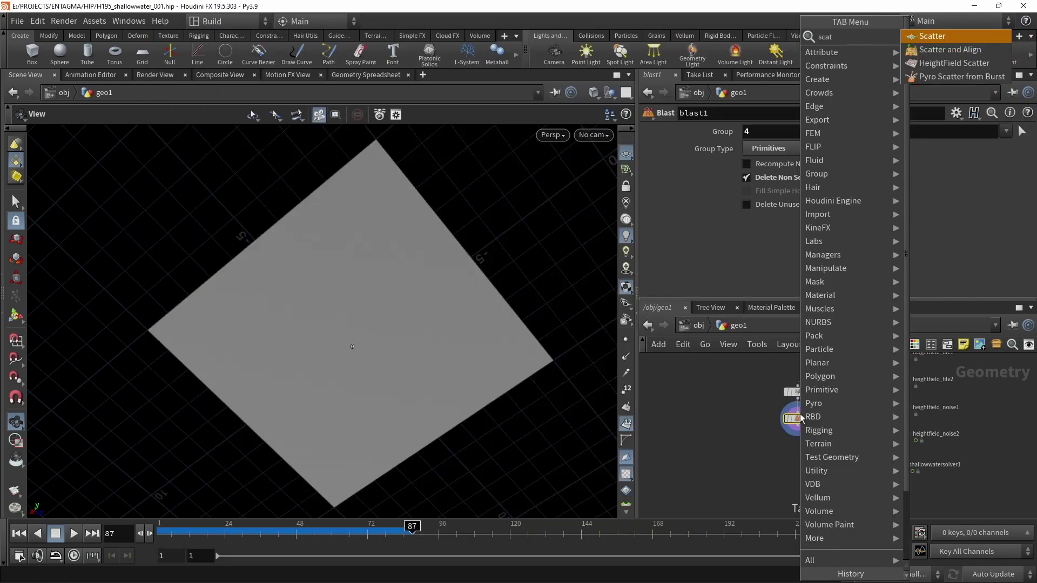
{"action": "key", "text": "Return"}
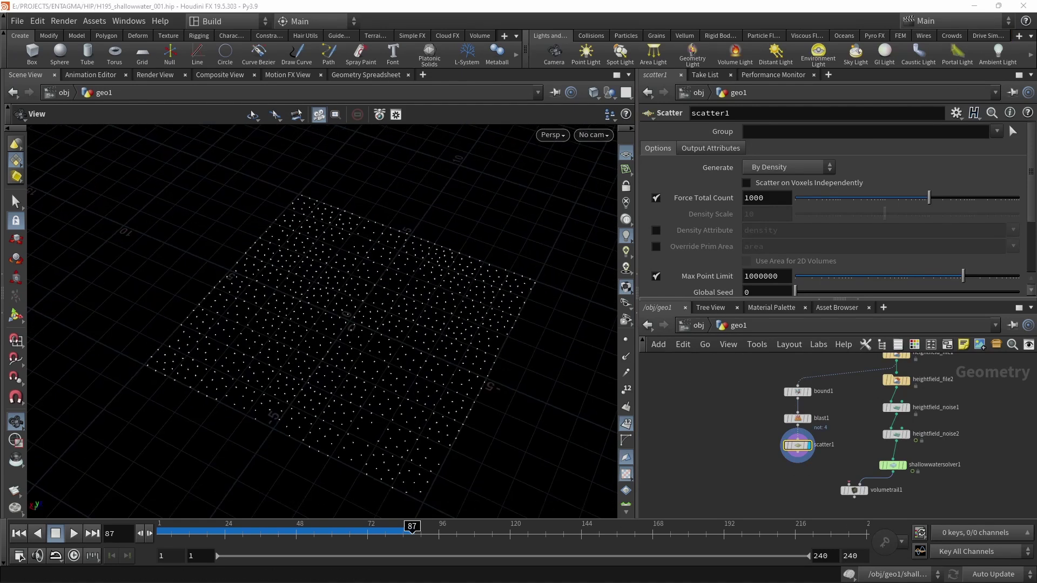
{"action": "left_click", "coordinate": [747, 200]}
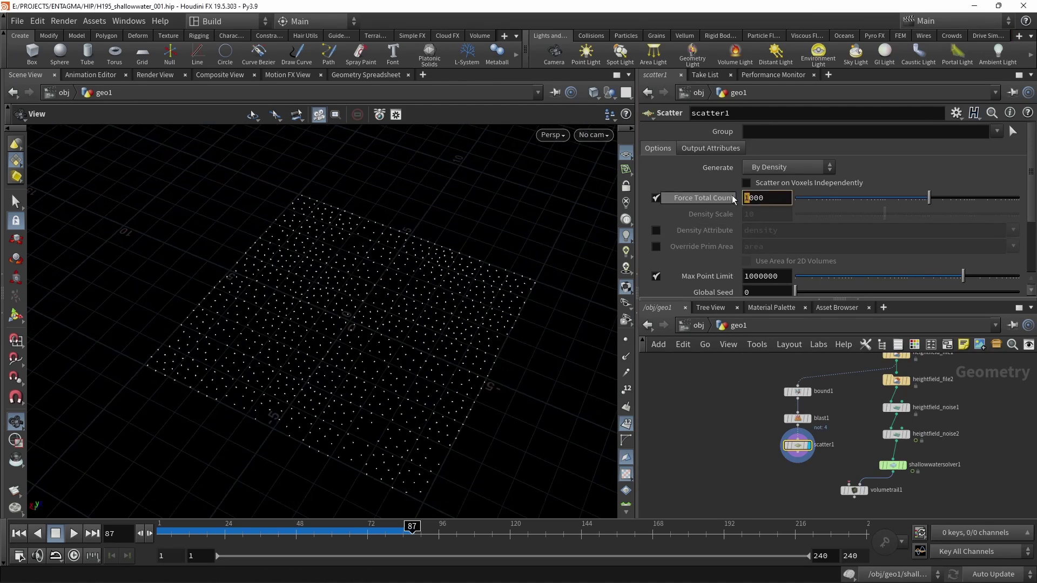
{"action": "type", "text": "30000"}
{"action": "key", "text": "Return"}
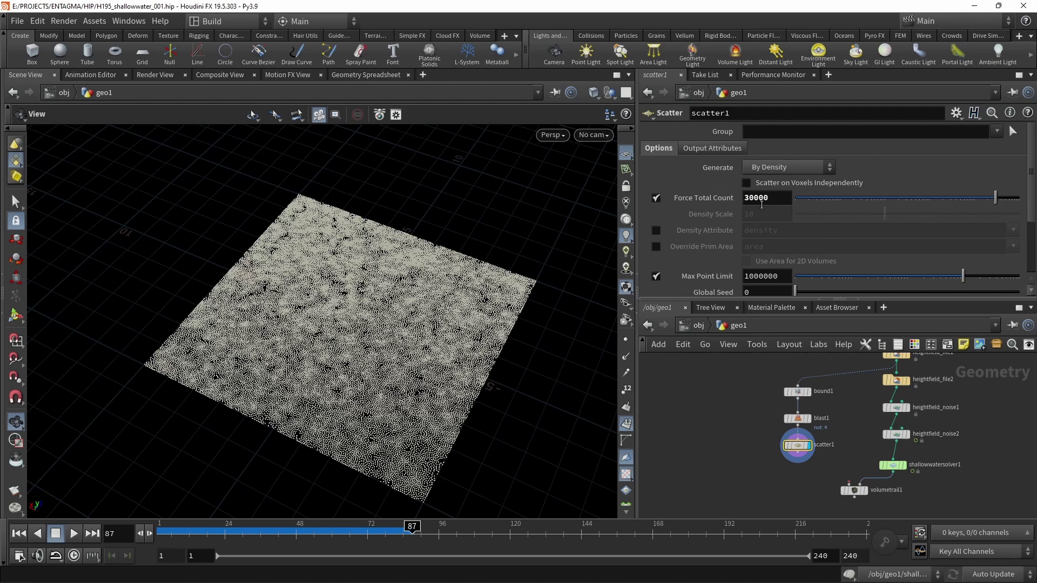
Set the Scatter node's relax iterations to 64.
{"action": "left_click_drag", "start_coordinate": [1033, 215], "coordinate": [1030, 265]}
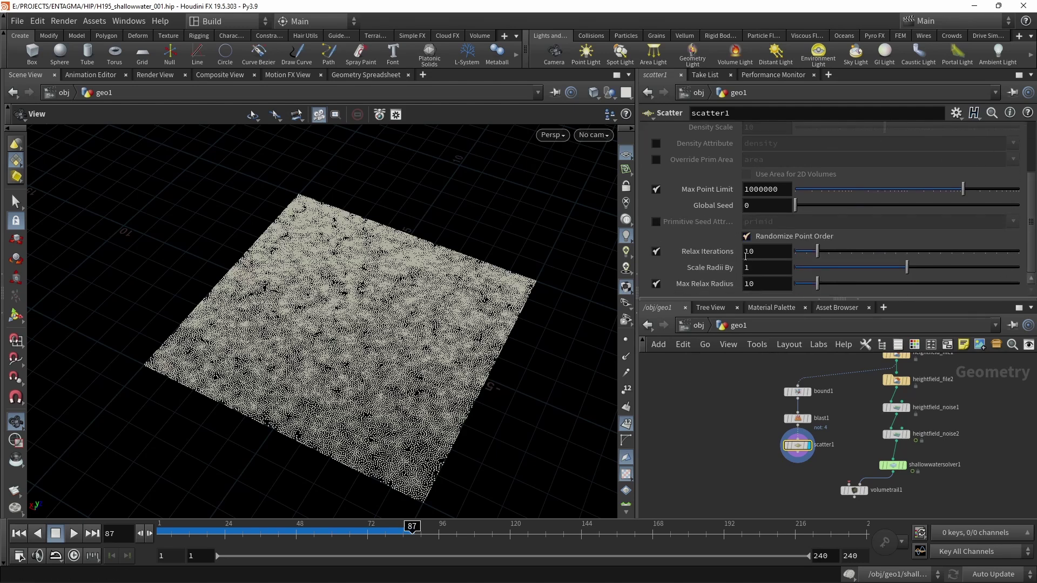
{"action": "left_click_drag", "start_coordinate": [755, 251], "coordinate": [716, 257]}
{"action": "type", "text": "64"}
{"action": "key", "text": "Return"}
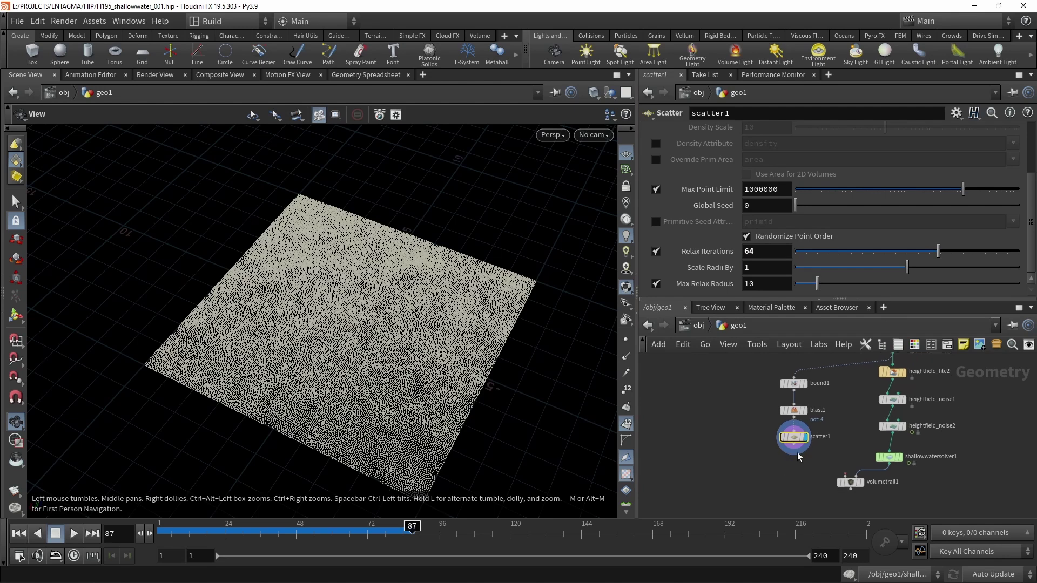
Connect the scattered points to the Volume Trail's first input, display the trail node and save the scene.
{"action": "left_click", "coordinate": [793, 444]}
{"action": "left_click", "coordinate": [845, 475]}
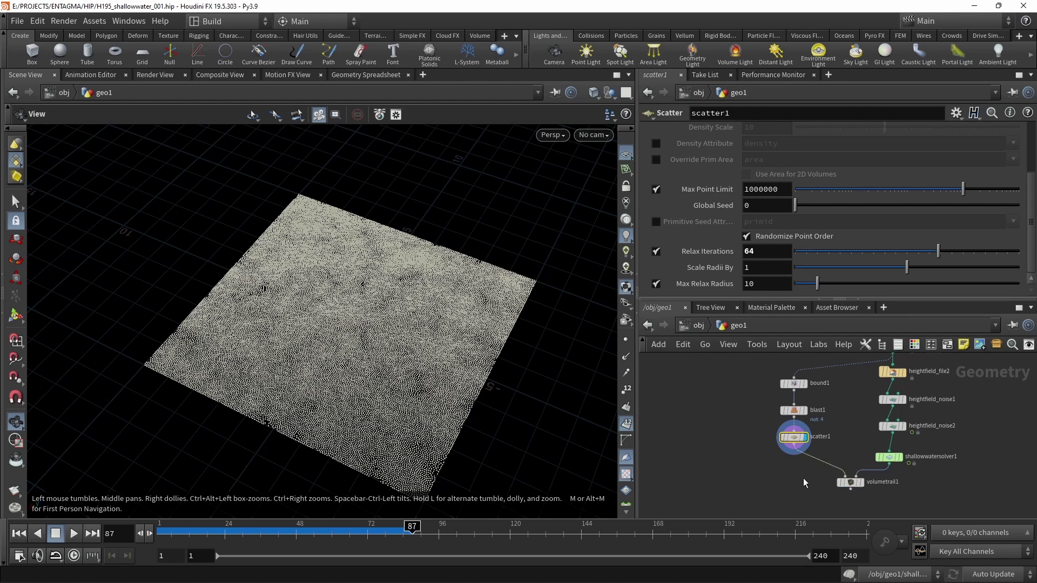
{"action": "left_click", "coordinate": [860, 482]}
{"action": "key", "text": "ctrl+s"}
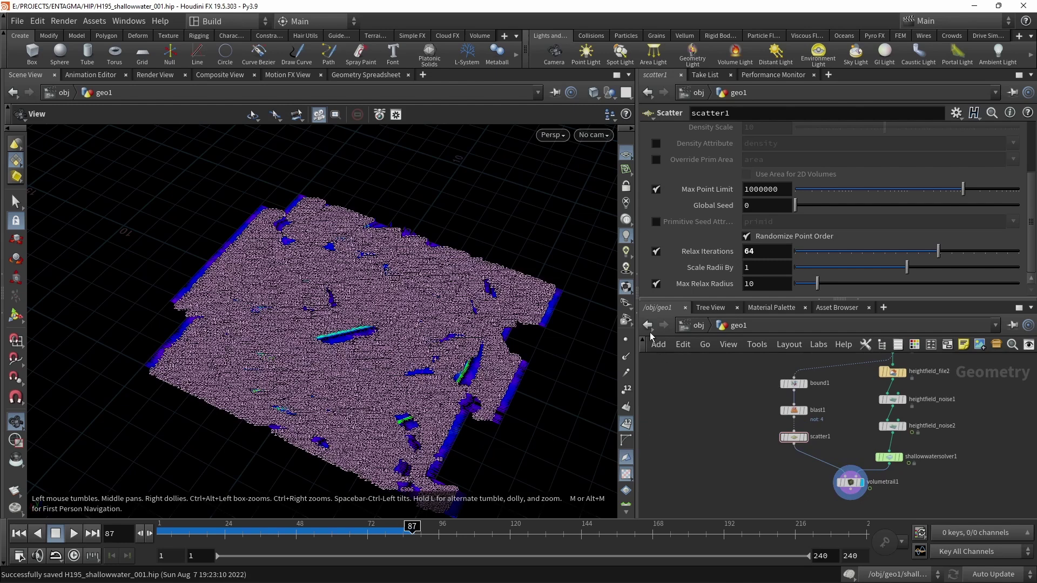
Turn off the primitive number display and view the volume trails on the logo up close.
{"action": "left_click", "coordinate": [626, 424]}
{"action": "left_click_drag", "start_coordinate": [576, 422], "coordinate": [415, 368]}
{"action": "right_click_drag", "start_coordinate": [415, 368], "coordinate": [556, 269]}
{"action": "middle_click_drag", "start_coordinate": [557, 269], "coordinate": [382, 359]}
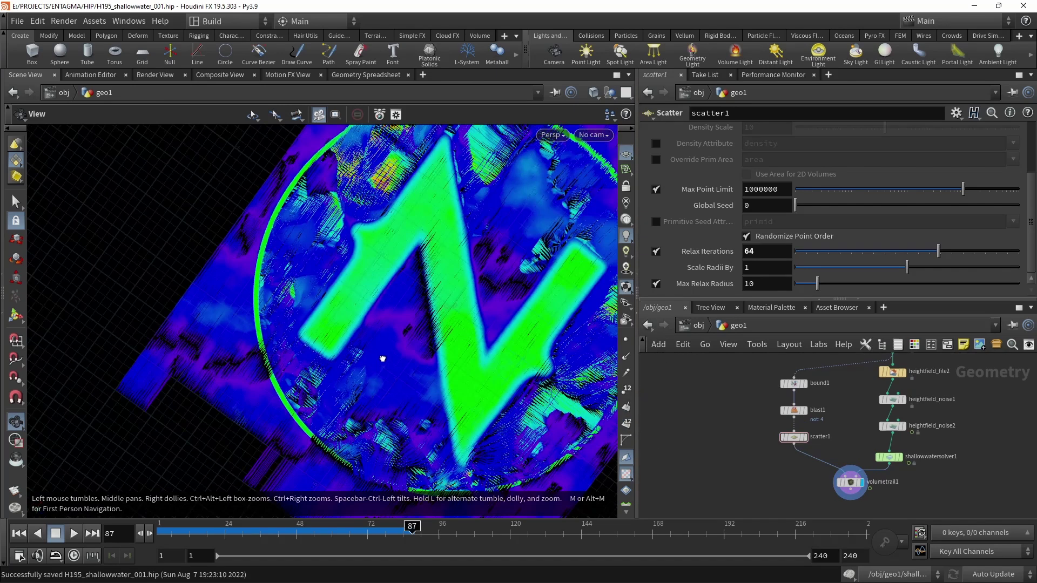
{"action": "left_click_drag", "start_coordinate": [381, 359], "coordinate": [308, 351]}
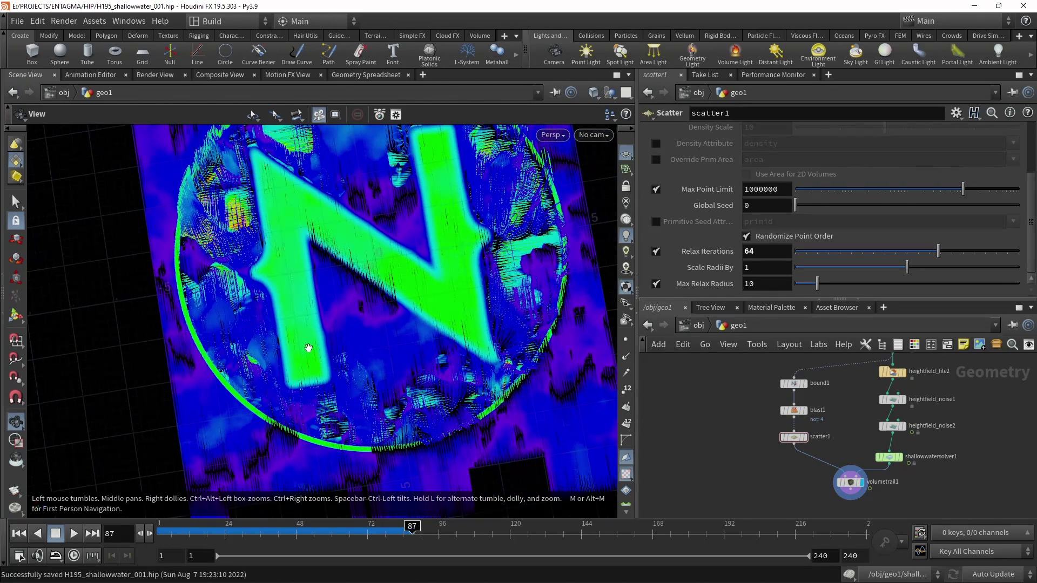
Set the Volume Trail's velocity volumes to vel.*.
{"action": "left_click", "coordinate": [850, 483]}
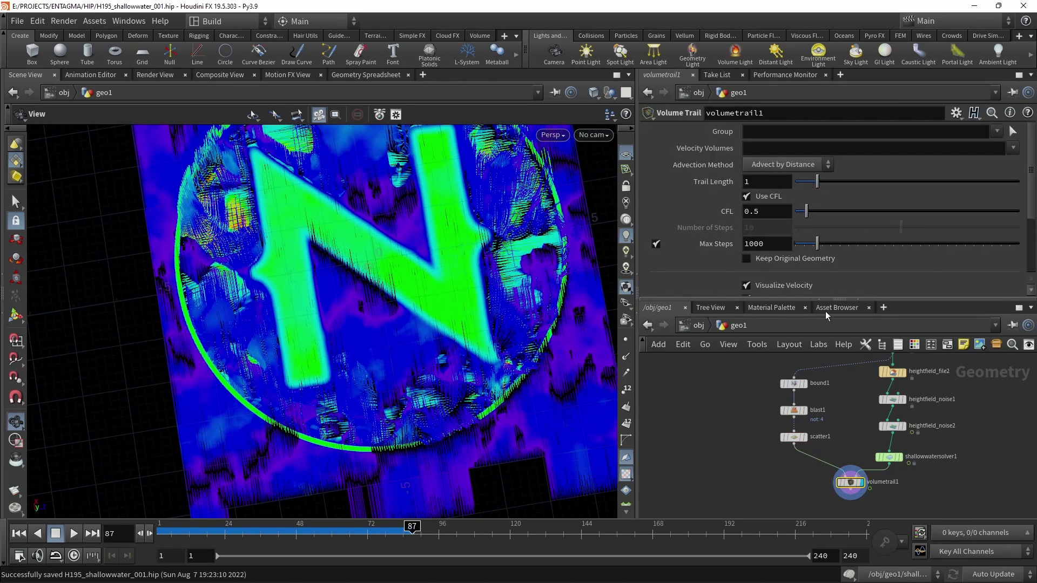
{"action": "left_click", "coordinate": [1013, 148]}
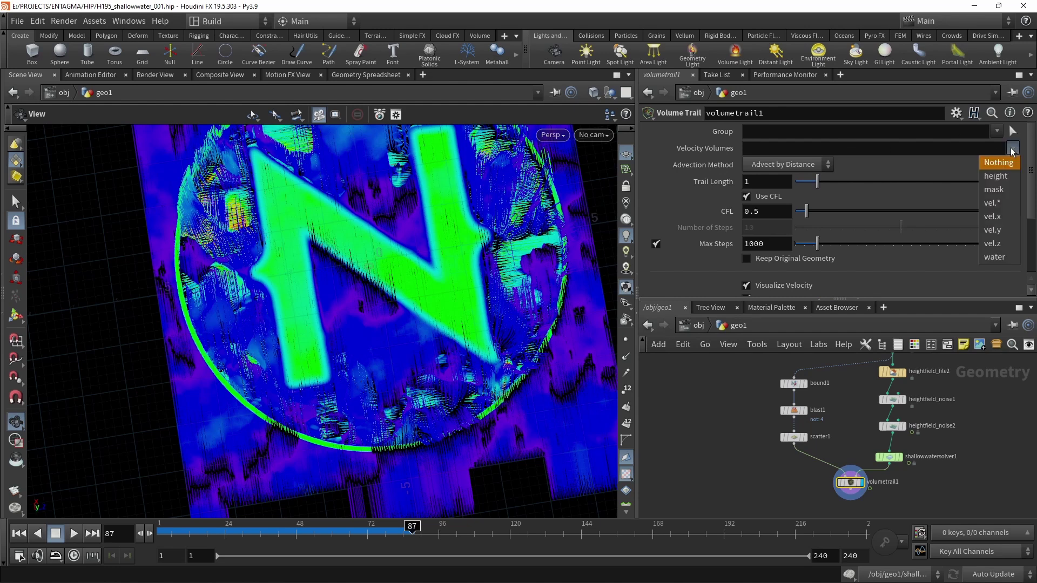
{"action": "left_click", "coordinate": [996, 205]}
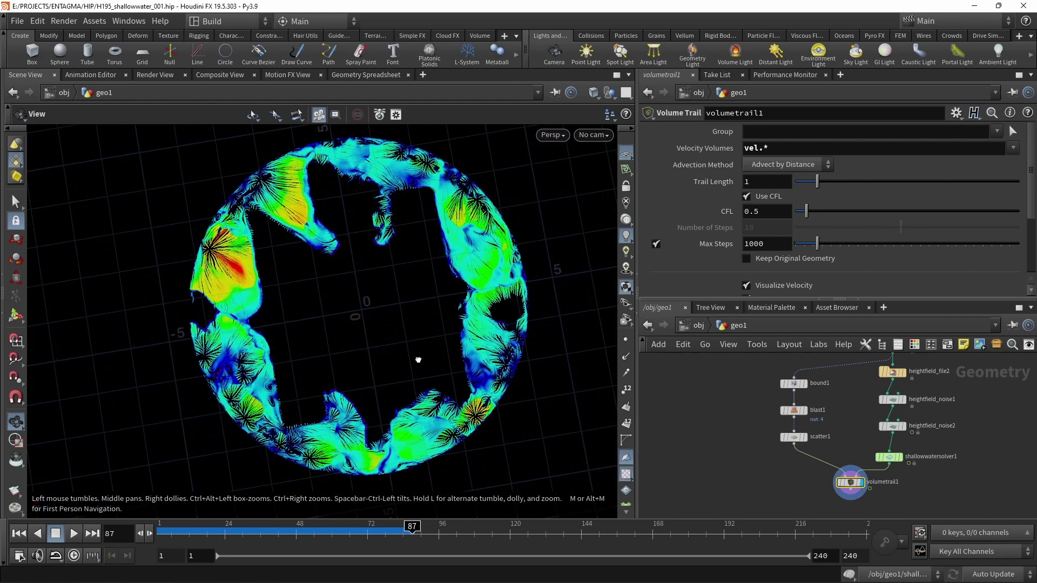
{"action": "left_click_drag", "start_coordinate": [435, 360], "coordinate": [440, 358]}
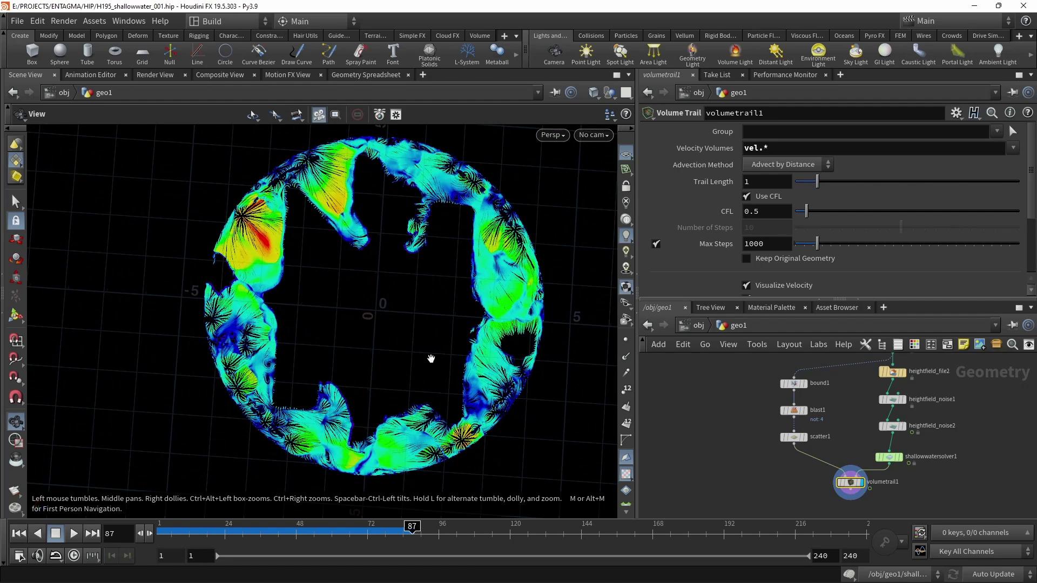
Set the Volume Trail's trail length to 0.5 and turn on point display in the viewport.
{"action": "left_click", "coordinate": [778, 180]}
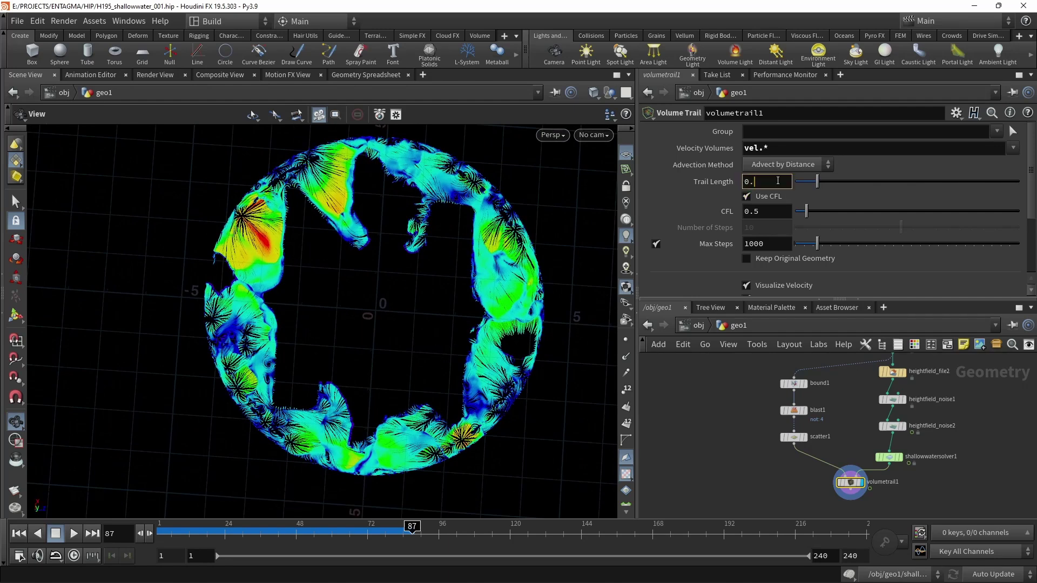
{"action": "key", "text": "Return"}
{"action": "left_click", "coordinate": [752, 211]}
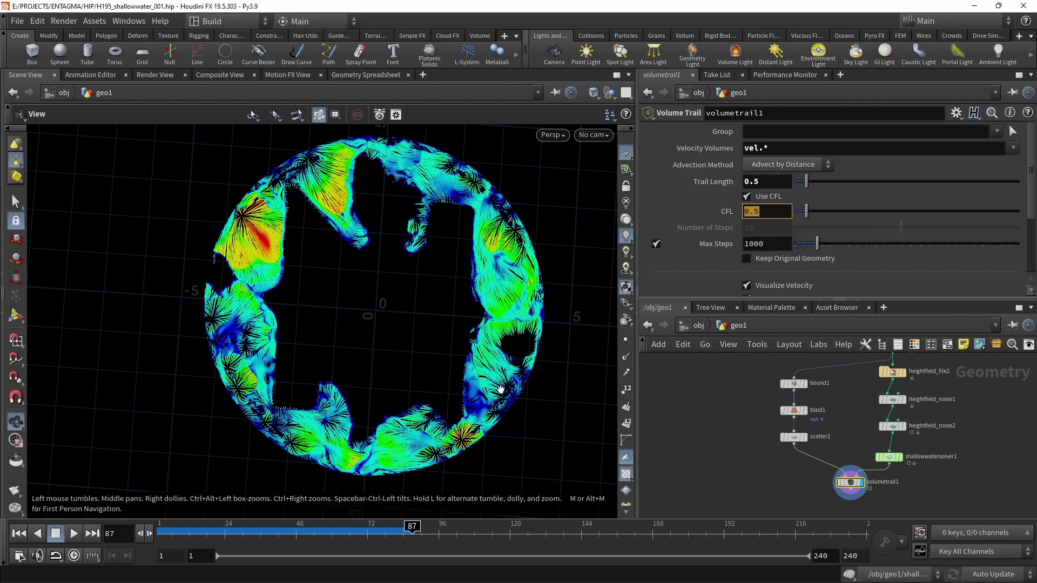
{"action": "left_click", "coordinate": [626, 340]}
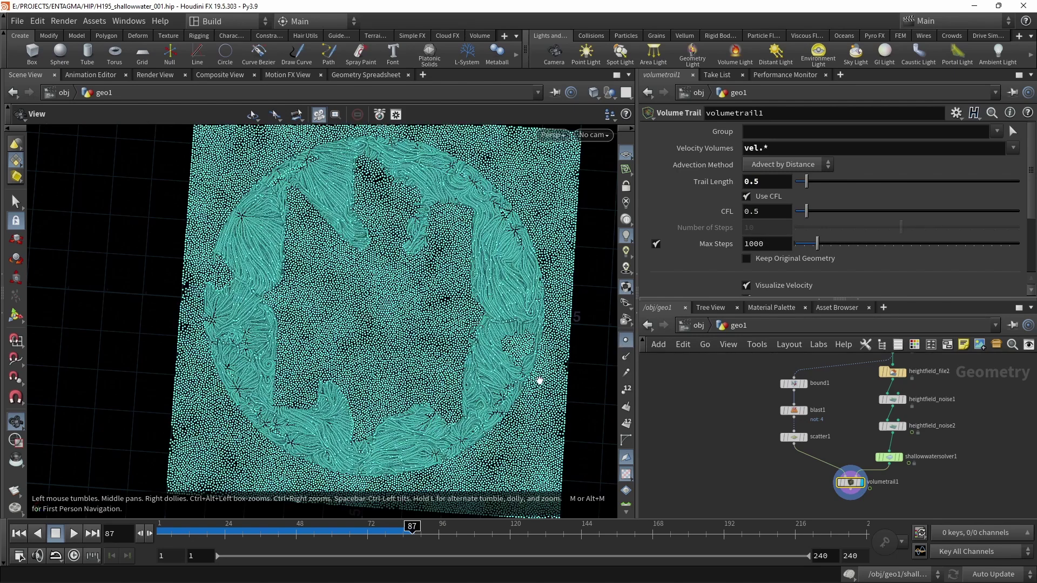
Set the Volume Trail's CFL to 1 to space the trail points further apart.
{"action": "scroll", "coordinate": [464, 388], "scroll_direction": "up", "scroll_amount": 5}
{"action": "scroll", "coordinate": [453, 393], "scroll_direction": "up", "scroll_amount": 3}
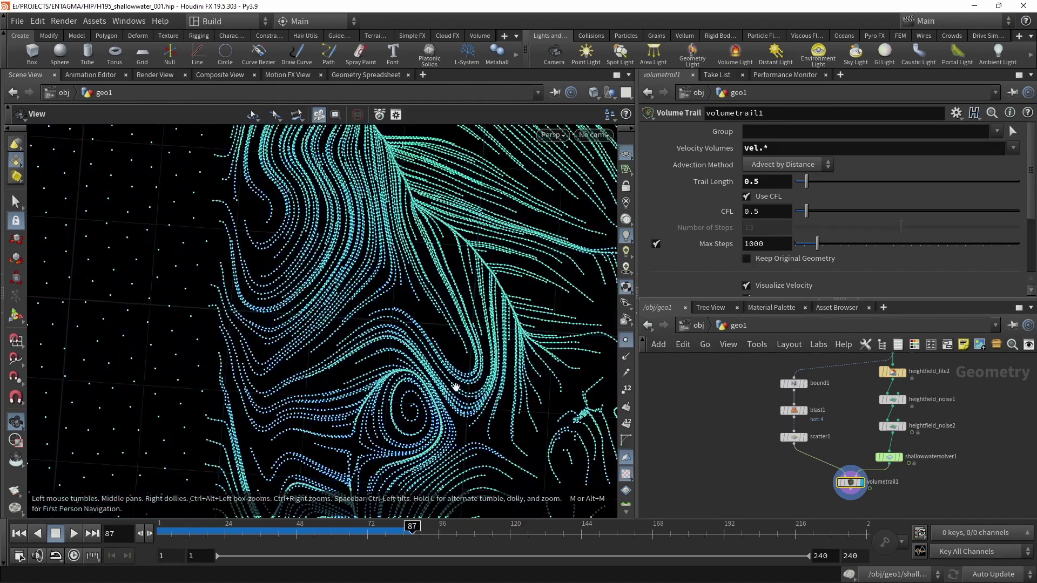
{"action": "double_click", "coordinate": [767, 211]}
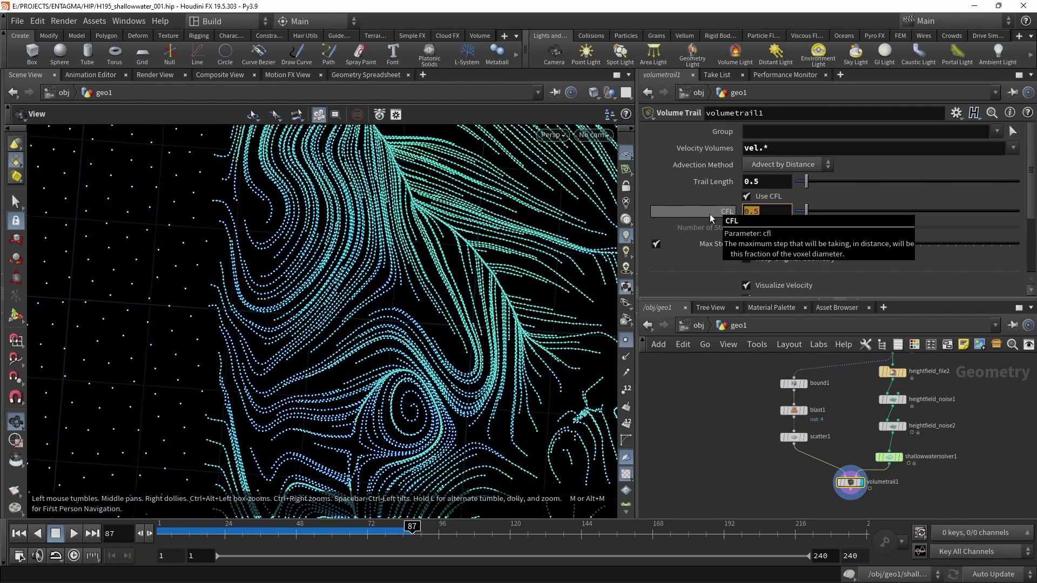
{"action": "type", "text": "1"}
{"action": "key", "text": "Return"}
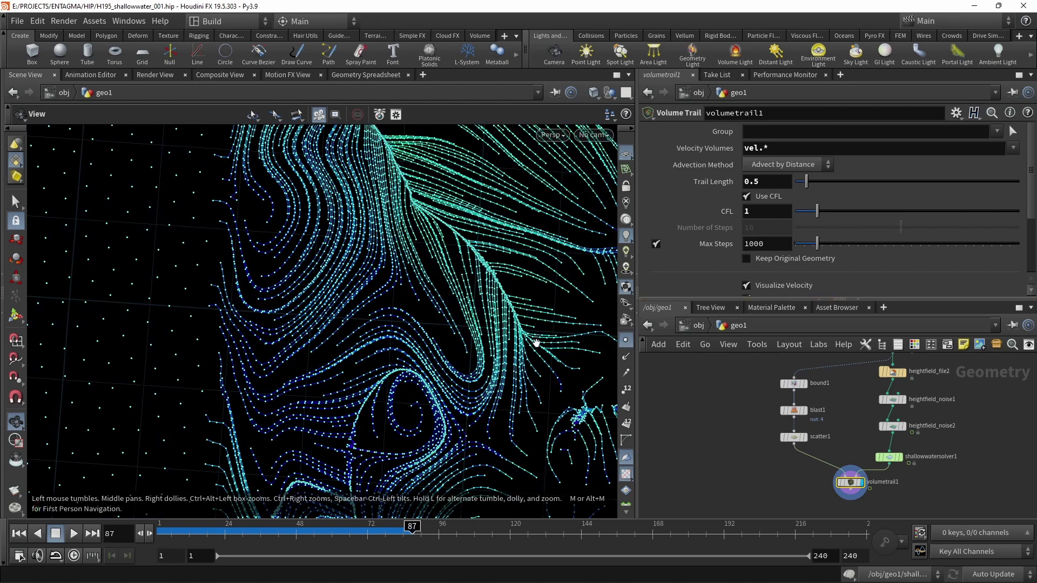
Turn off point display in the viewport and set the Volume Trail's velocity visualization ramp to Custom Ramp.
{"action": "scroll", "coordinate": [893, 274], "scroll_direction": "down", "scroll_amount": 4}
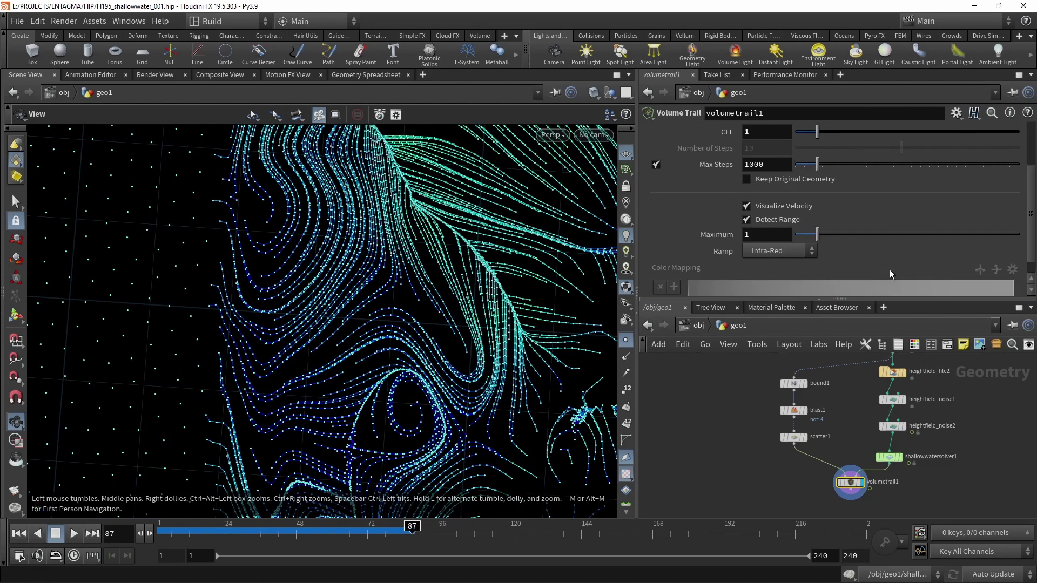
{"action": "scroll", "coordinate": [890, 273], "scroll_direction": "down", "scroll_amount": 1}
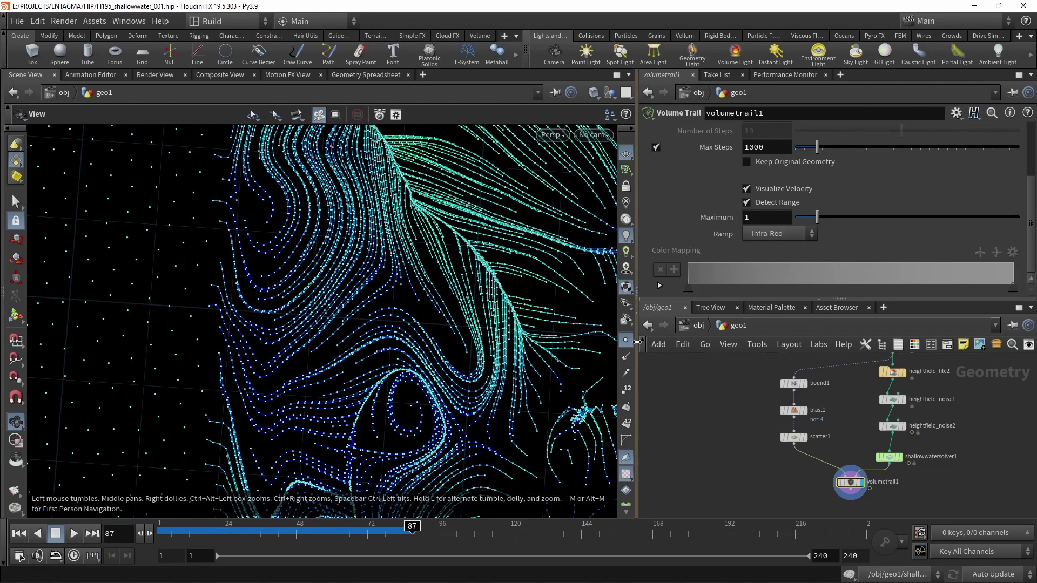
{"action": "left_click", "coordinate": [626, 341]}
{"action": "right_click_drag", "start_coordinate": [500, 295], "coordinate": [324, 297]}
{"action": "left_click", "coordinate": [780, 233]}
{"action": "left_click", "coordinate": [772, 319]}
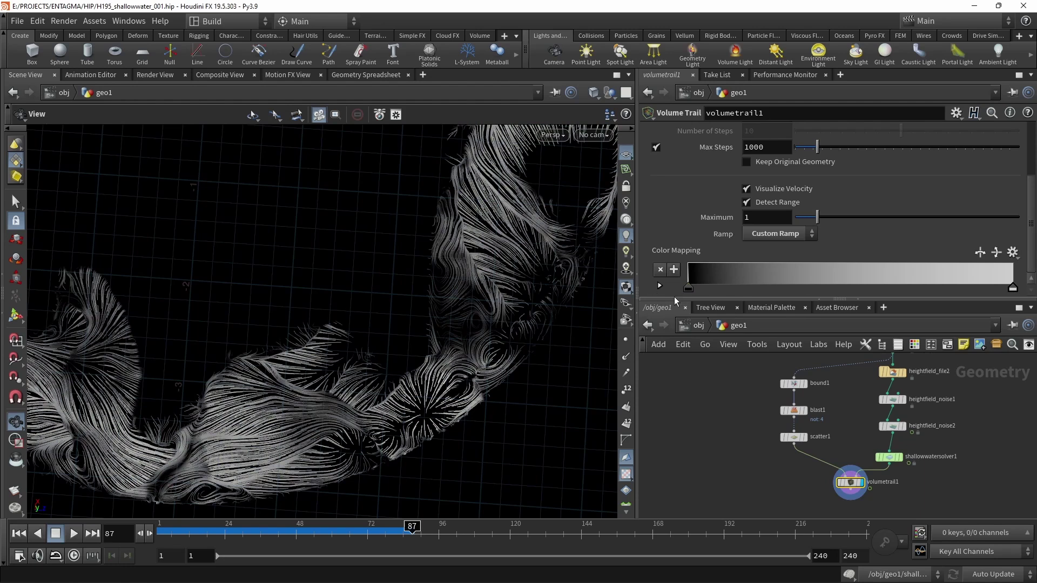
Set the interpolation of both end points of the Color Mapping ramp to B-Spline.
{"action": "left_click_drag", "start_coordinate": [676, 300], "coordinate": [676, 402]}
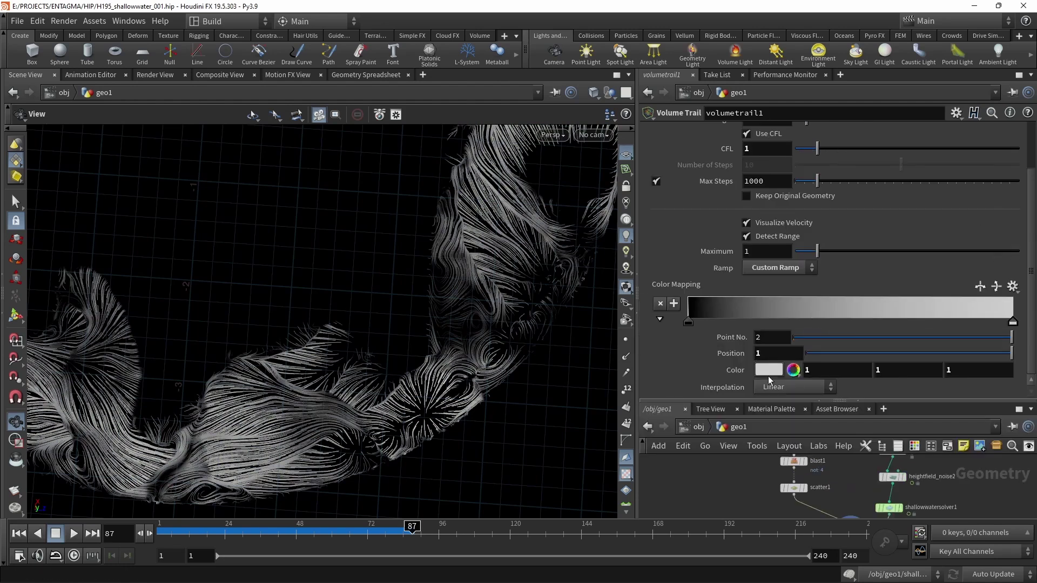
{"action": "left_click", "coordinate": [688, 321]}
{"action": "left_click", "coordinate": [793, 387]}
{"action": "left_click", "coordinate": [788, 469]}
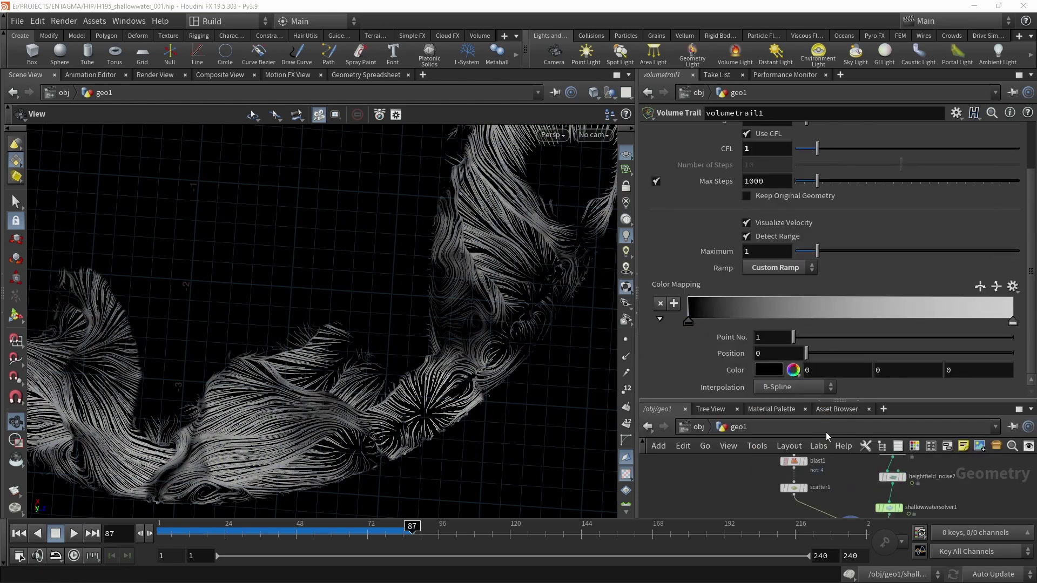
{"action": "left_click", "coordinate": [1012, 323]}
{"action": "left_click", "coordinate": [793, 387]}
{"action": "left_click", "coordinate": [790, 469]}
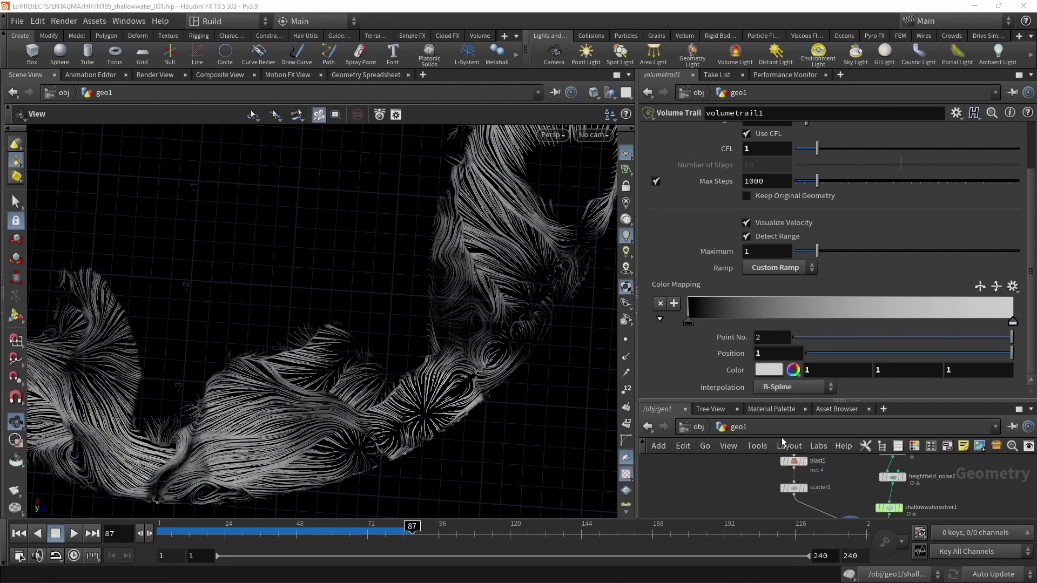
Move the ramp's black point to about 0.14 and add three points at about 0.3, 0.56 and 0.82.
{"action": "left_click_drag", "start_coordinate": [688, 322], "coordinate": [732, 323]}
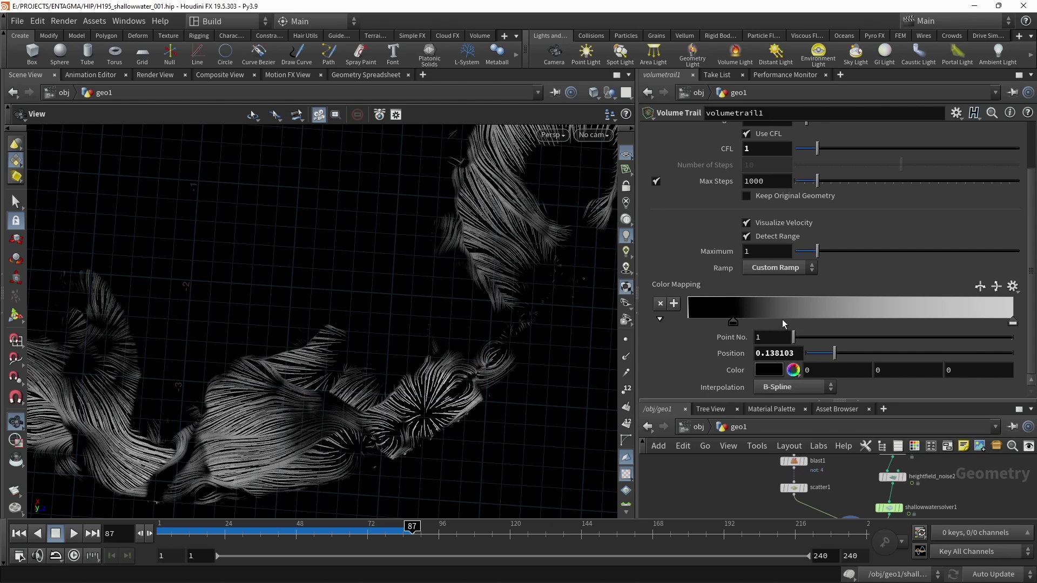
{"action": "left_click", "coordinate": [784, 319]}
{"action": "left_click", "coordinate": [869, 318]}
{"action": "left_click", "coordinate": [954, 318]}
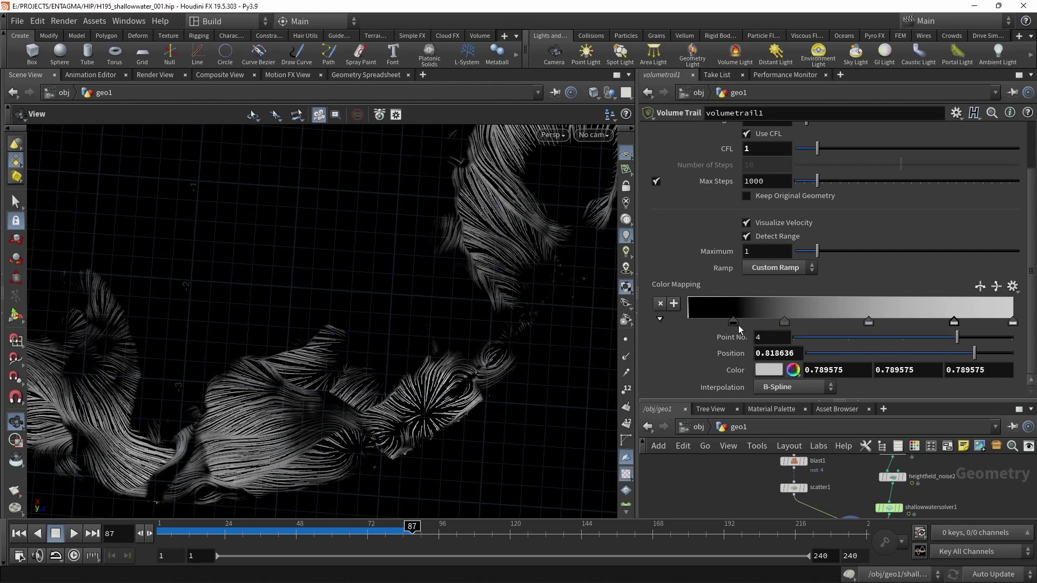
Color the first ramp point a slightly desaturated light green.
{"action": "left_click", "coordinate": [734, 322]}
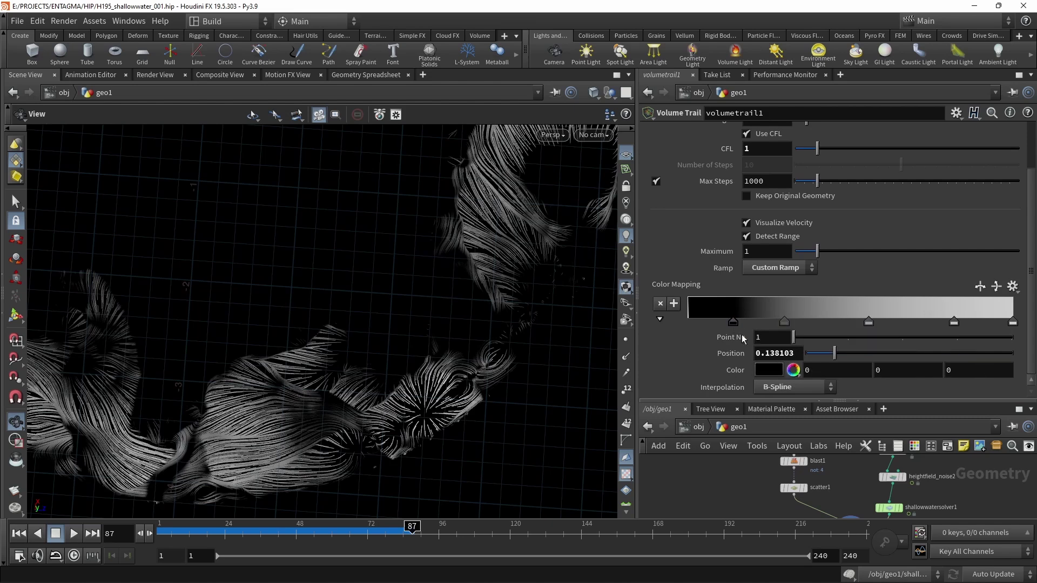
{"action": "left_click", "coordinate": [770, 368]}
{"action": "left_click", "coordinate": [786, 284]}
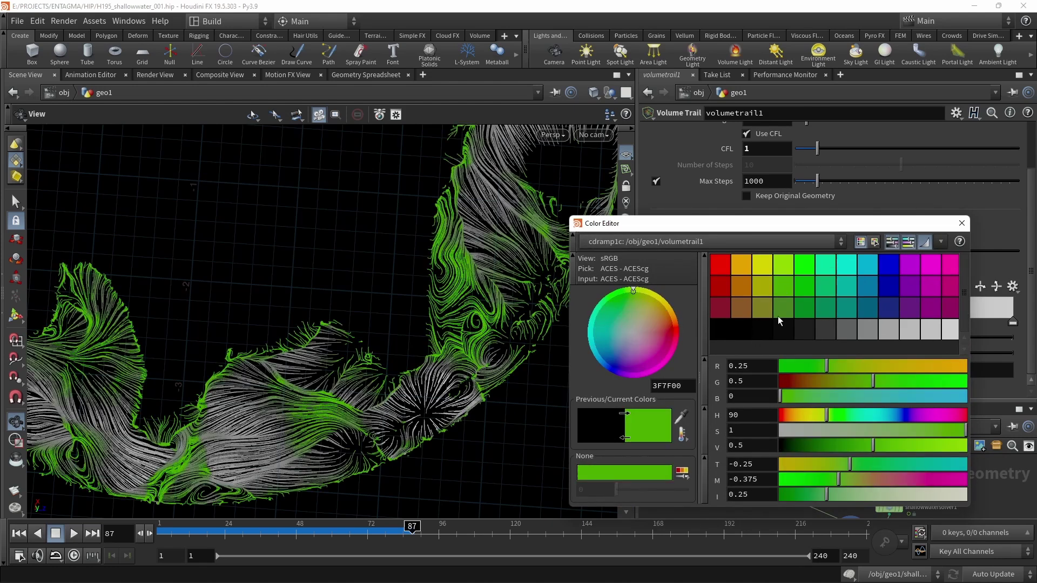
{"action": "left_click_drag", "start_coordinate": [944, 434], "coordinate": [918, 453]}
{"action": "left_click", "coordinate": [962, 223]}
Color the second ramp point yellow (1, 0.7603, 0.154) and the third red with a hue of about 6.
{"action": "left_click", "coordinate": [783, 324]}
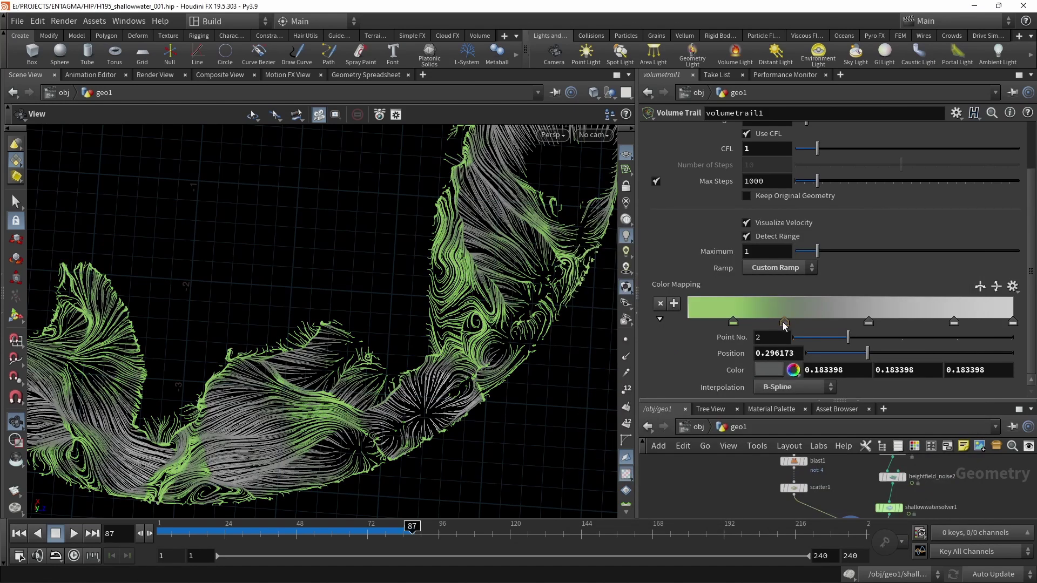
{"action": "left_click", "coordinate": [781, 371]}
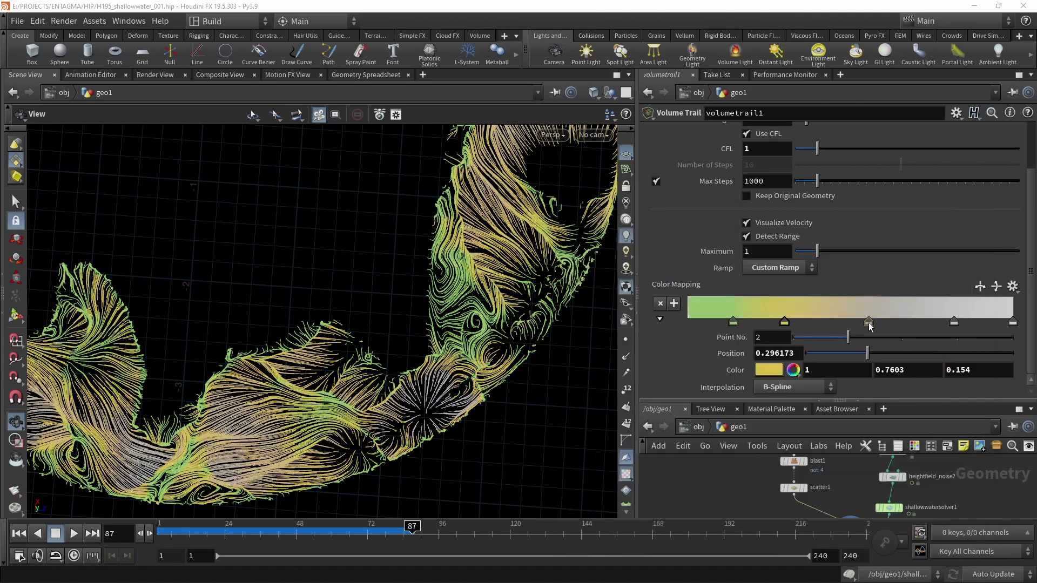
{"action": "left_click", "coordinate": [878, 321]}
{"action": "left_click", "coordinate": [773, 371]}
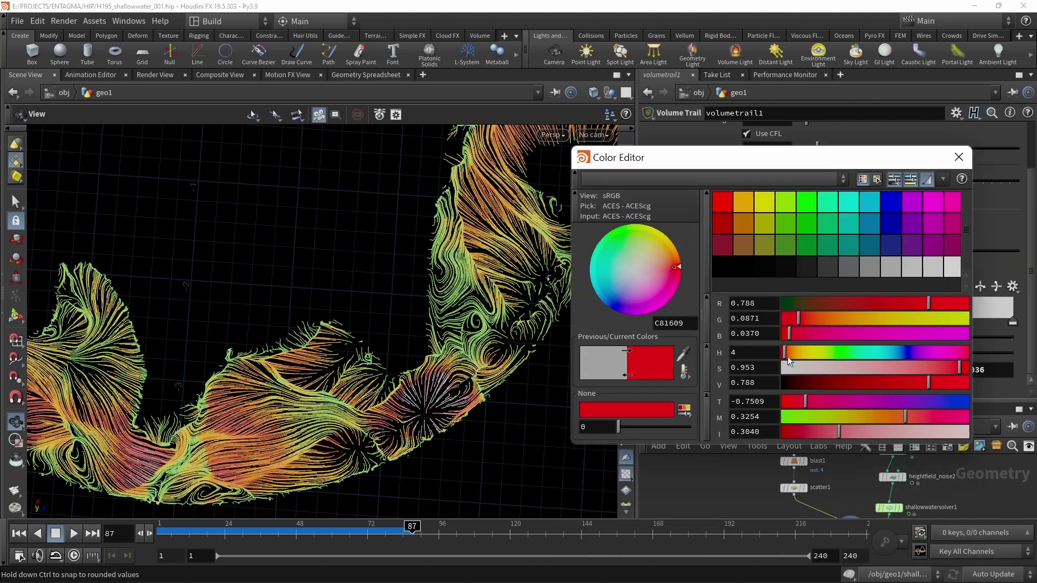
{"action": "left_click", "coordinate": [787, 356]}
{"action": "left_click_drag", "start_coordinate": [787, 361], "coordinate": [785, 360]}
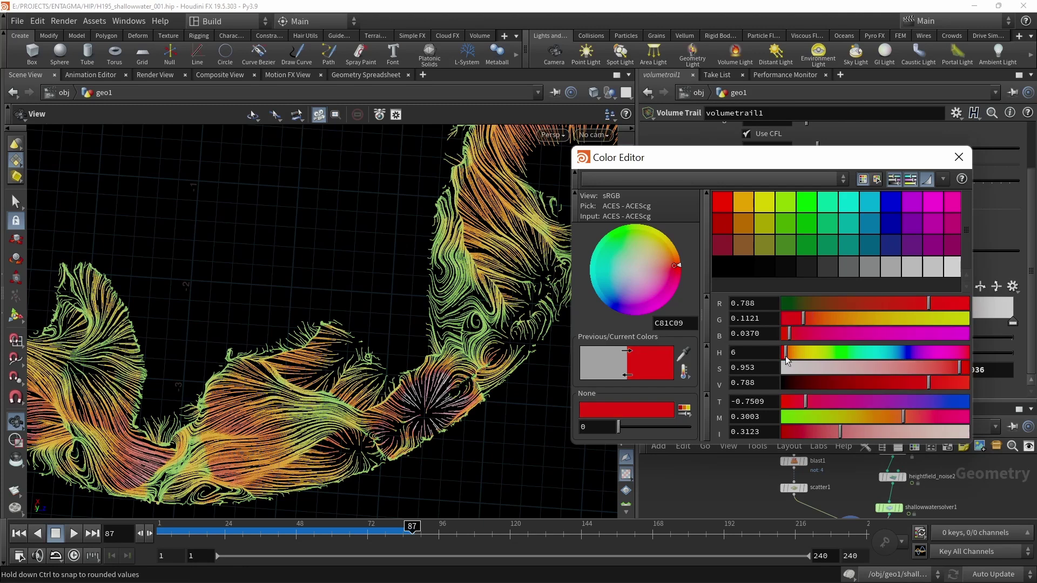
{"action": "left_click", "coordinate": [959, 157]}
Color the fourth ramp point turquoise with RGB values 0.256515, 0.735, 0.735.
{"action": "left_click", "coordinate": [952, 322]}
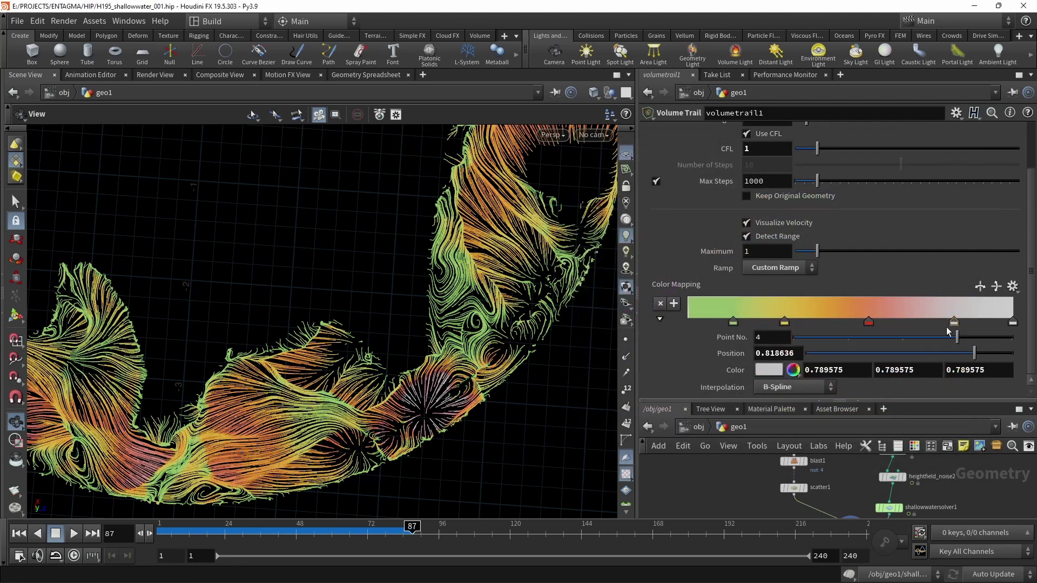
{"action": "left_click", "coordinate": [774, 368]}
{"action": "left_click", "coordinate": [849, 201]}
{"action": "left_click_drag", "start_coordinate": [936, 367], "coordinate": [904, 367]}
{"action": "left_click", "coordinate": [919, 382]}
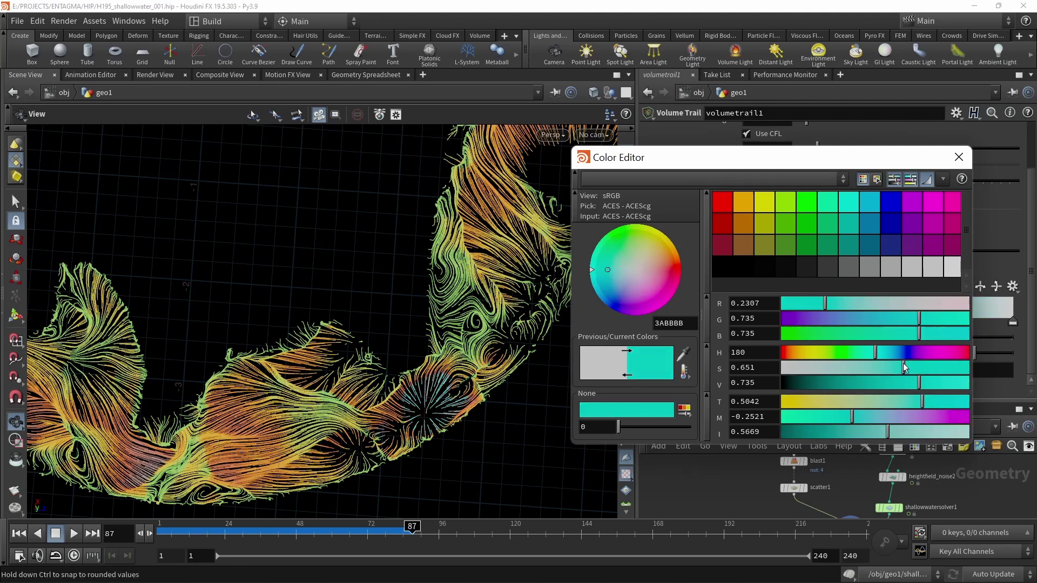
{"action": "left_click", "coordinate": [1015, 341]}
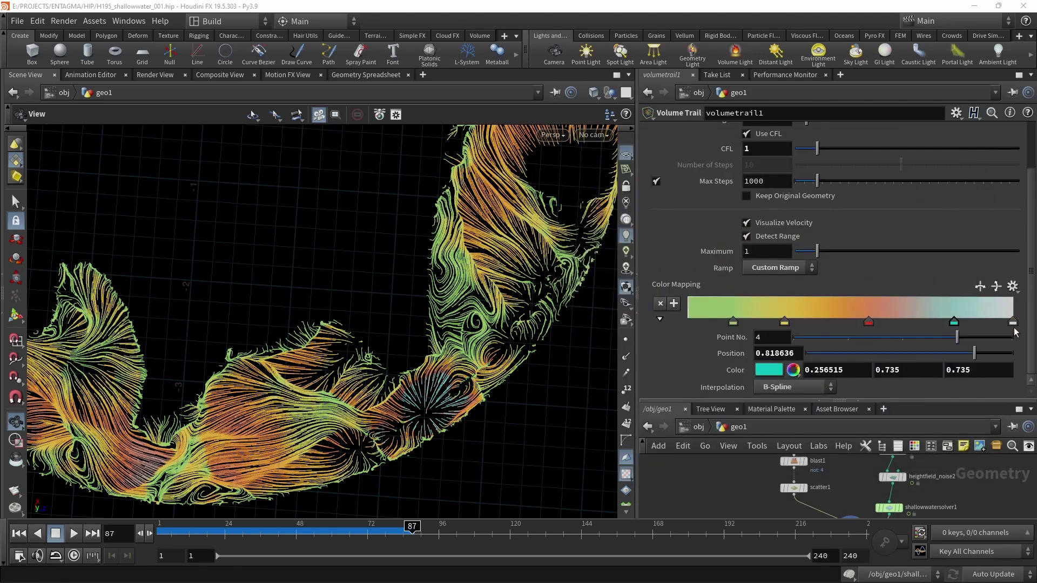
Bring the whole logo into view to check the colored trails and save the scene.
{"action": "left_click_drag", "start_coordinate": [371, 331], "coordinate": [481, 344]}
{"action": "left_click_drag", "start_coordinate": [840, 401], "coordinate": [839, 278]}
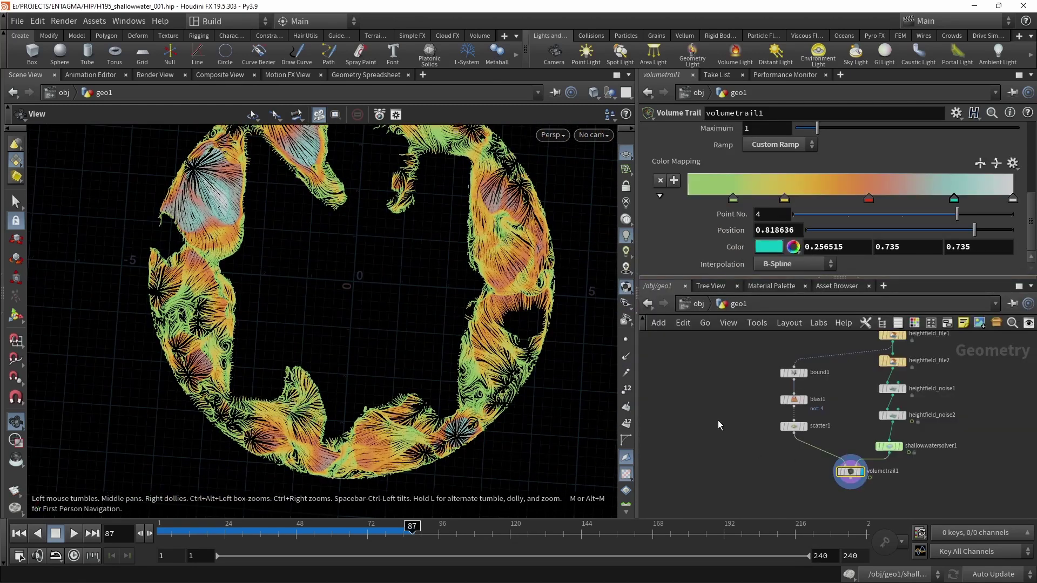
{"action": "middle_click_drag", "start_coordinate": [793, 476], "coordinate": [791, 444]}
{"action": "key", "text": "ctrl+s"}
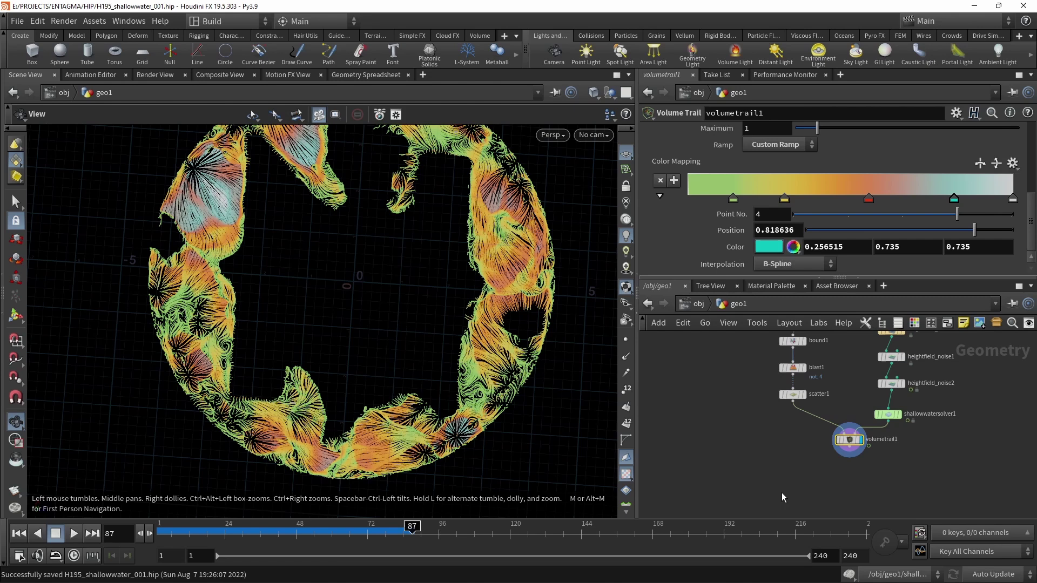
Append an Attribute Create node to the Volume Trail, name its attribute width and give it a small value.
{"action": "scroll", "coordinate": [788, 486], "scroll_direction": "up", "scroll_amount": 1}
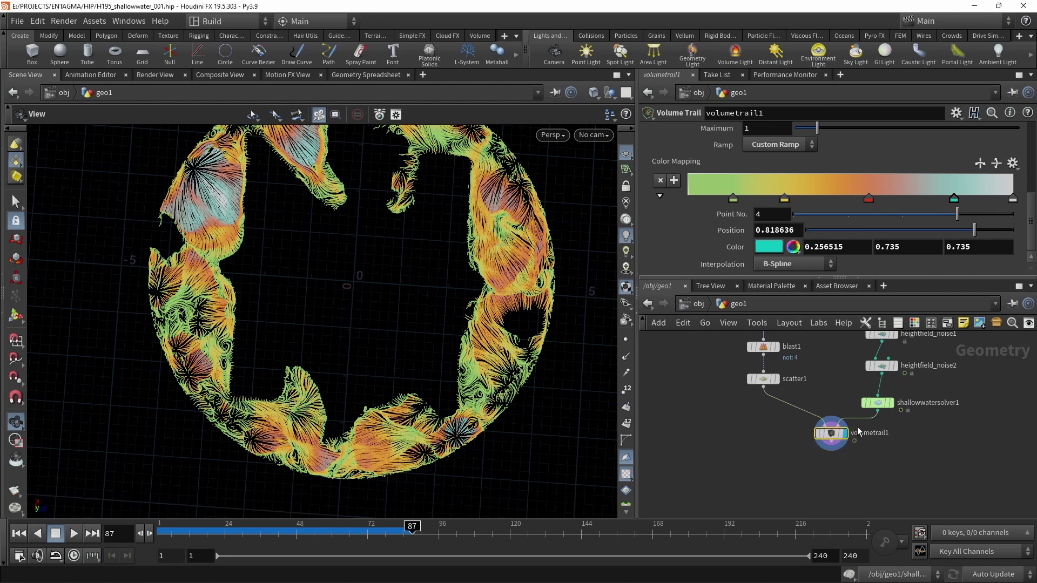
{"action": "key", "text": "Tab"}
{"action": "type", "text": "attcrea"}
{"action": "key", "text": "shift+Return"}
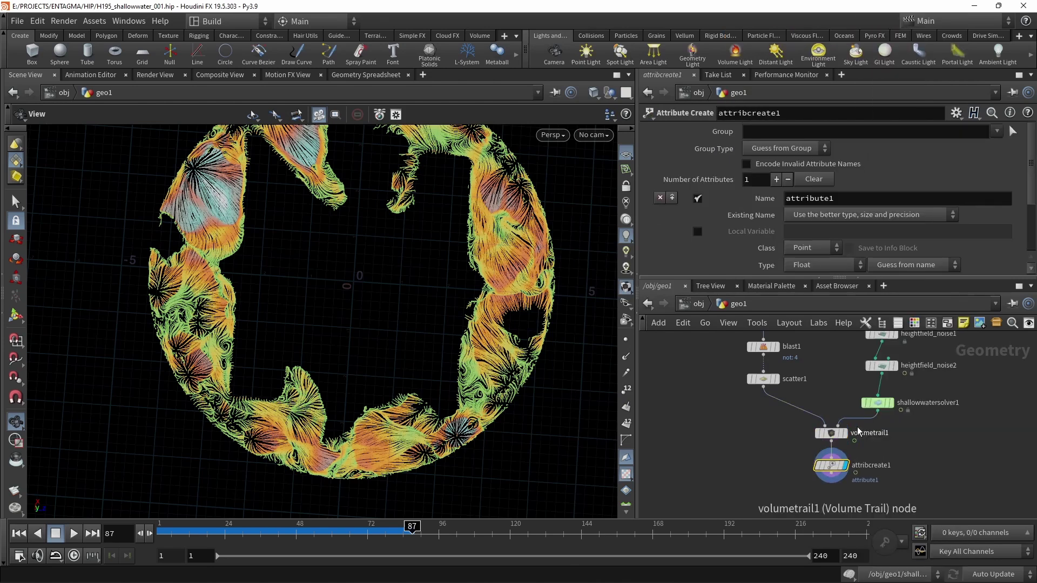
{"action": "left_click_drag", "start_coordinate": [838, 198], "coordinate": [728, 198]}
{"action": "type", "text": "width"}
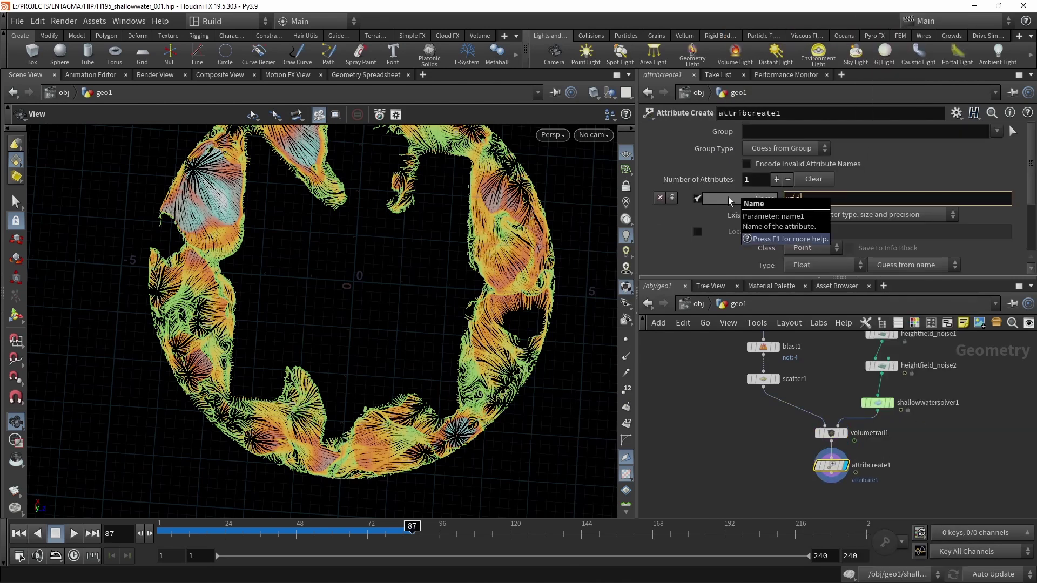
{"action": "key", "text": "Return"}
{"action": "left_click_drag", "start_coordinate": [1029, 192], "coordinate": [1029, 248]}
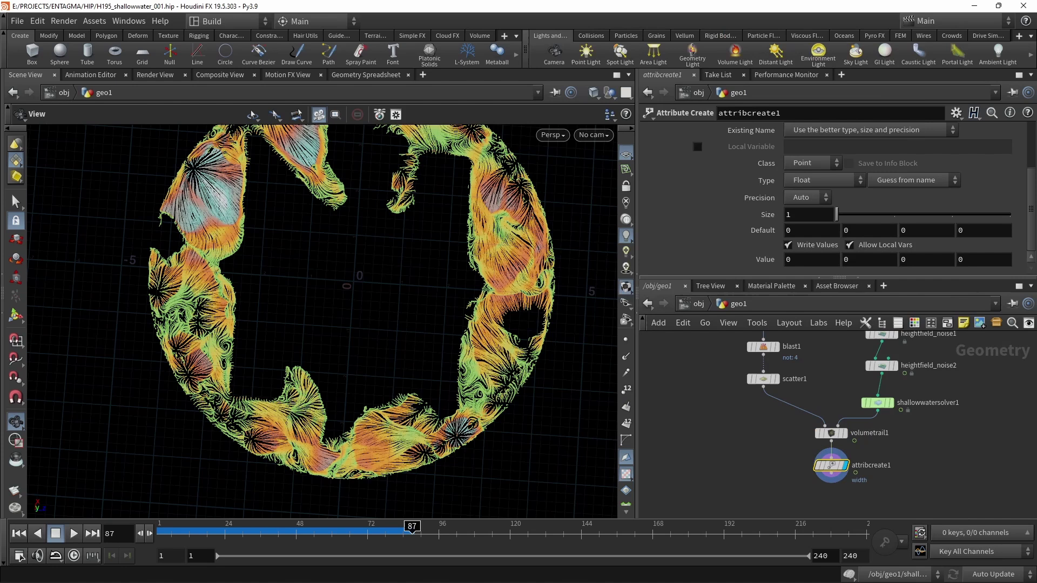
{"action": "left_click", "coordinate": [814, 260]}
{"action": "left_click", "coordinate": [785, 460]}
Append a Null below the Attribute Create node, rename it OUT and save the scene.
{"action": "middle_click_drag", "start_coordinate": [714, 454], "coordinate": [722, 411]}
{"action": "left_click_drag", "start_coordinate": [743, 455], "coordinate": [854, 427]}
{"action": "key", "text": "Tab"}
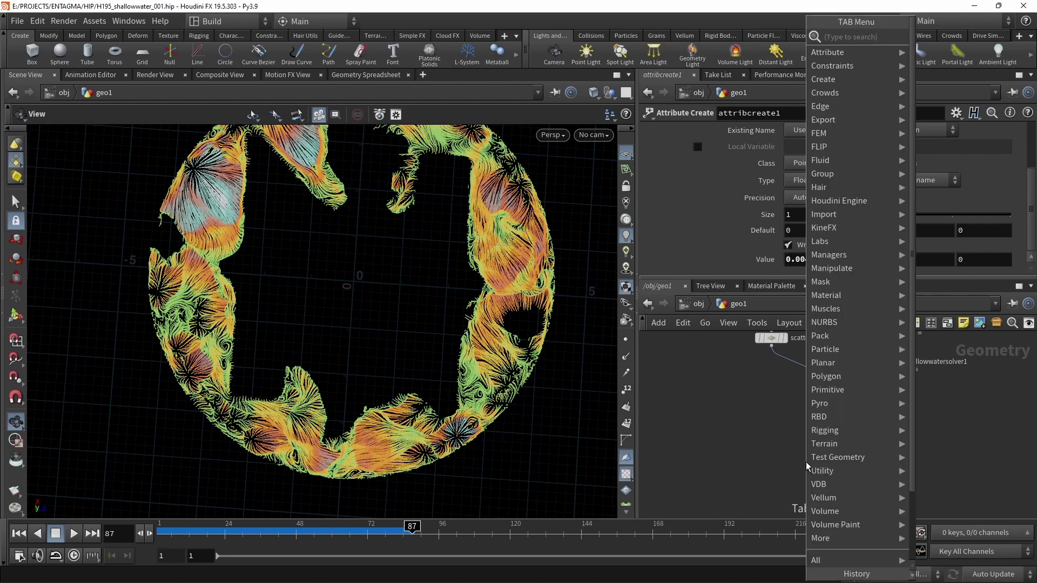
{"action": "type", "text": "nu"}
{"action": "key", "text": "Return"}
{"action": "double_click", "coordinate": [864, 459]}
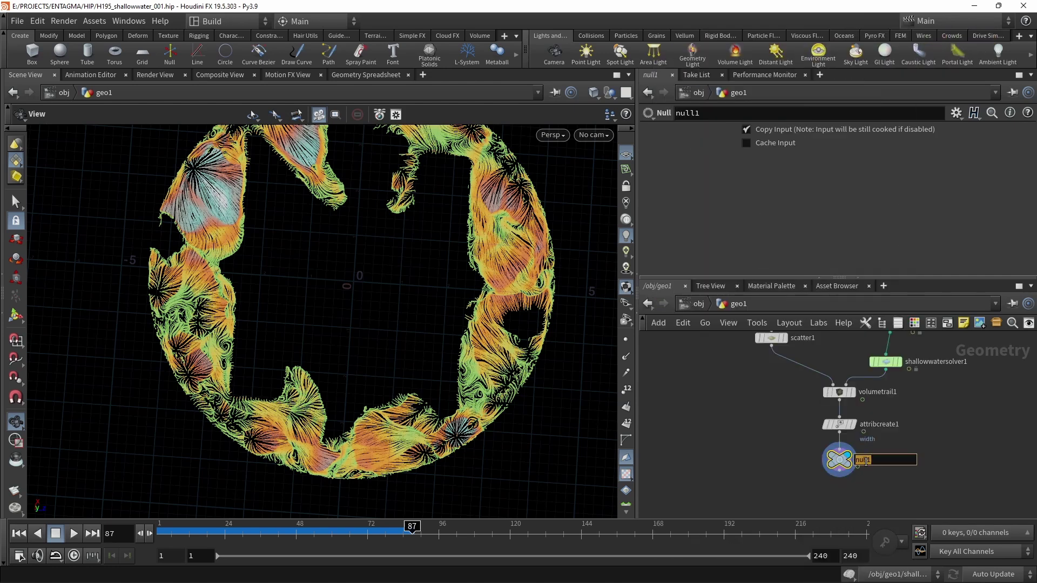
{"action": "type", "text": "OUT"}
{"action": "key", "text": "Return"}
{"action": "key", "text": "ctrl+s"}
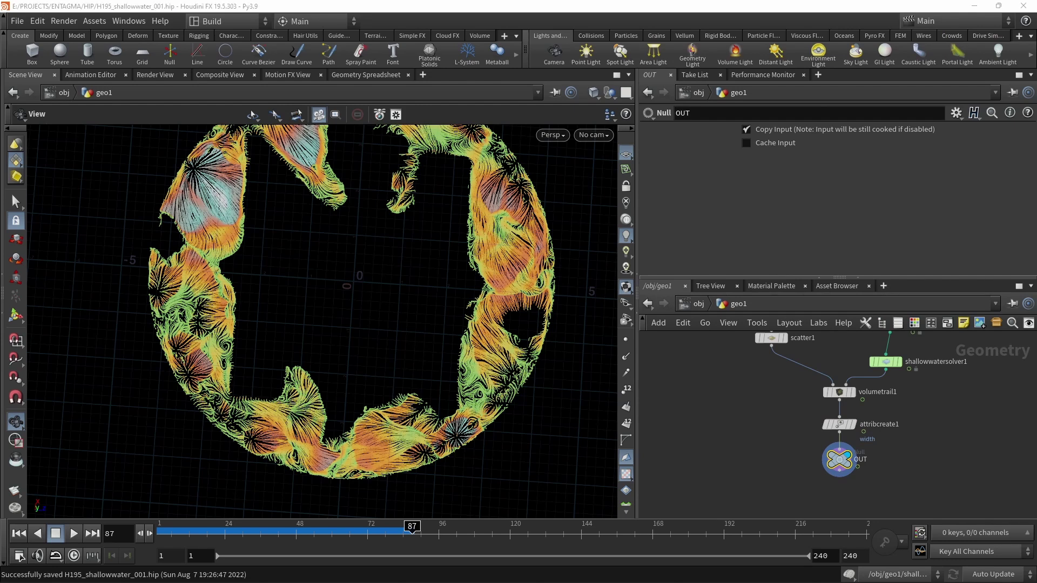
Switch to the Solaris desktop and add a SOP Import node with its SOP path set to /obj/geo1/OUT.
{"action": "left_click", "coordinate": [234, 21]}
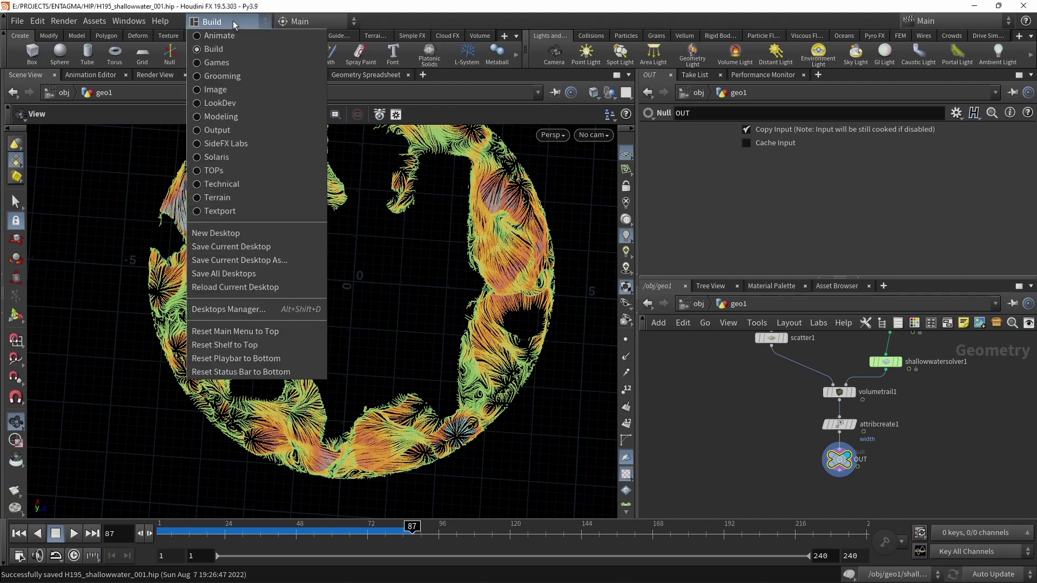
{"action": "left_click", "coordinate": [253, 158]}
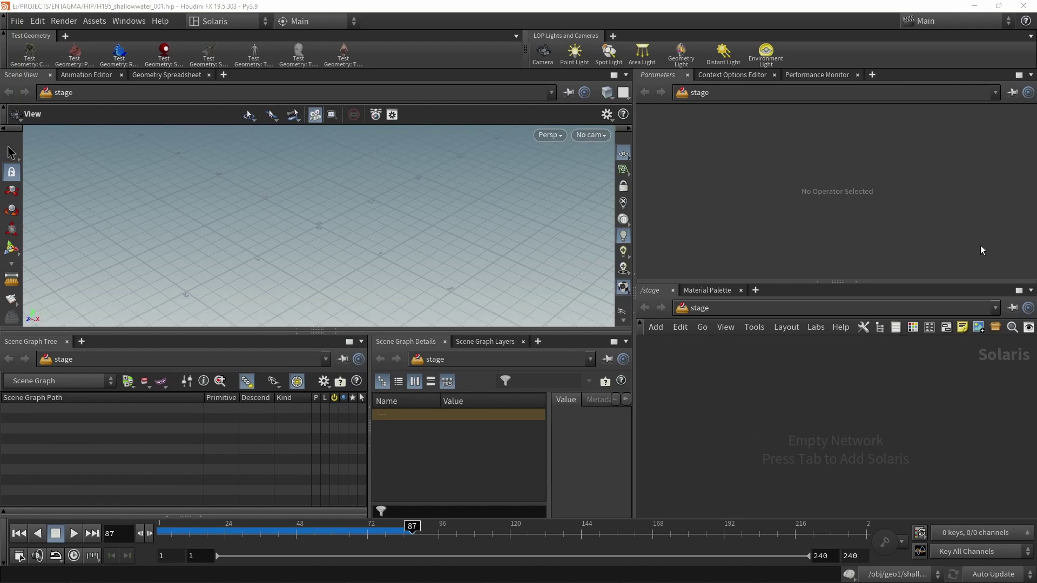
{"action": "key", "text": "Tab"}
{"action": "type", "text": "sopi"}
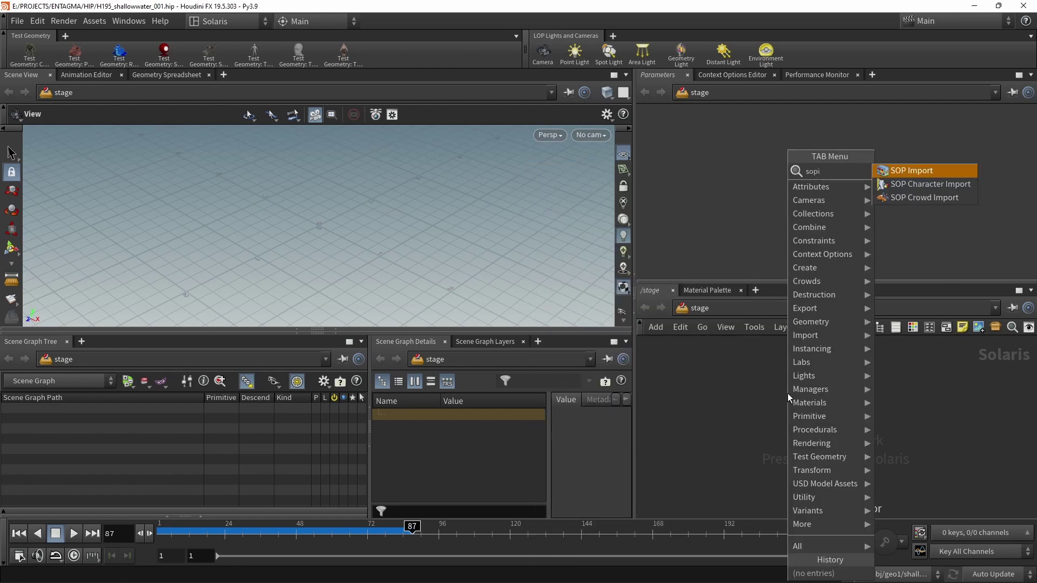
{"action": "key", "text": "Return"}
{"action": "left_click", "coordinate": [787, 394]}
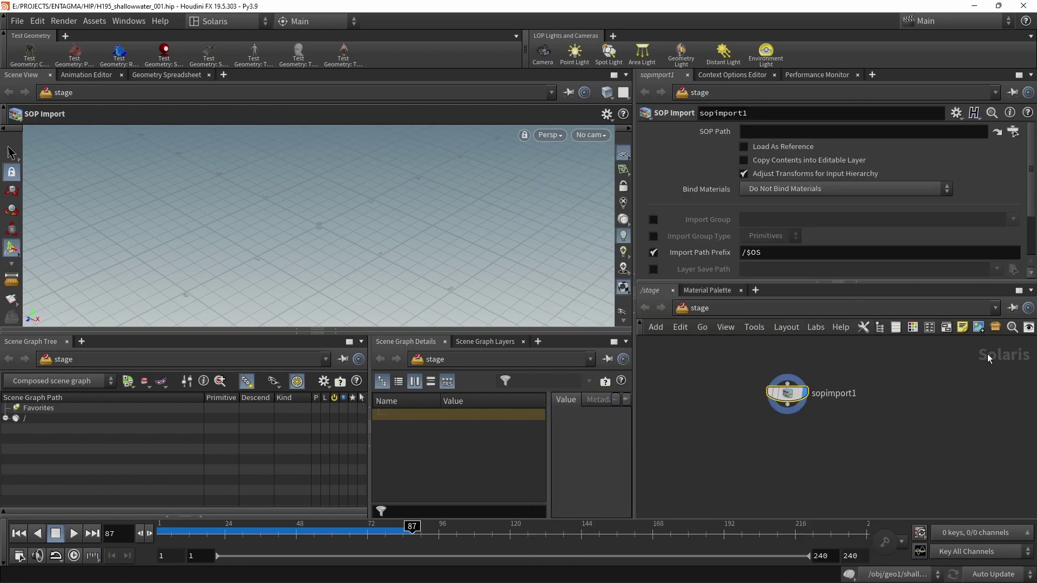
{"action": "left_click", "coordinate": [1013, 132]}
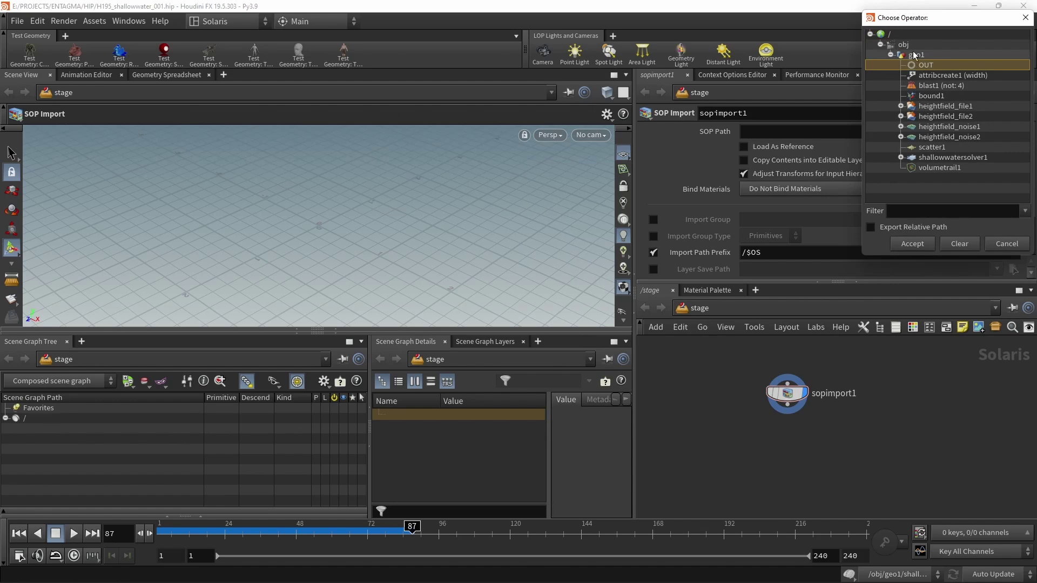
{"action": "left_click", "coordinate": [912, 244]}
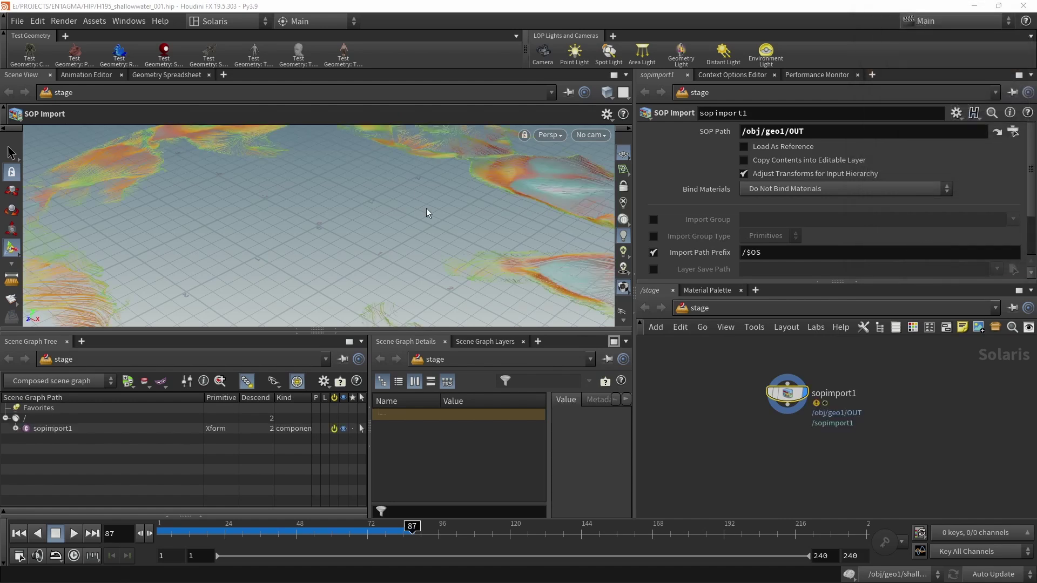
Show the whole logo from above in the viewport and go to frame 144.
{"action": "left_click_drag", "start_coordinate": [431, 275], "coordinate": [567, 318]}
{"action": "scroll", "coordinate": [456, 245], "scroll_direction": "down", "scroll_amount": 3}
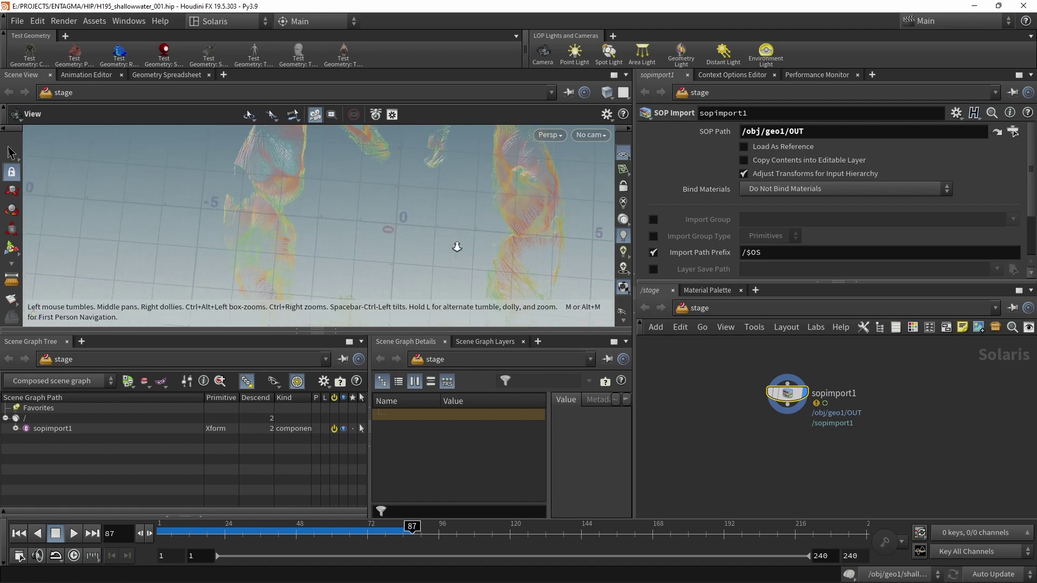
{"action": "left_click", "coordinate": [581, 533]}
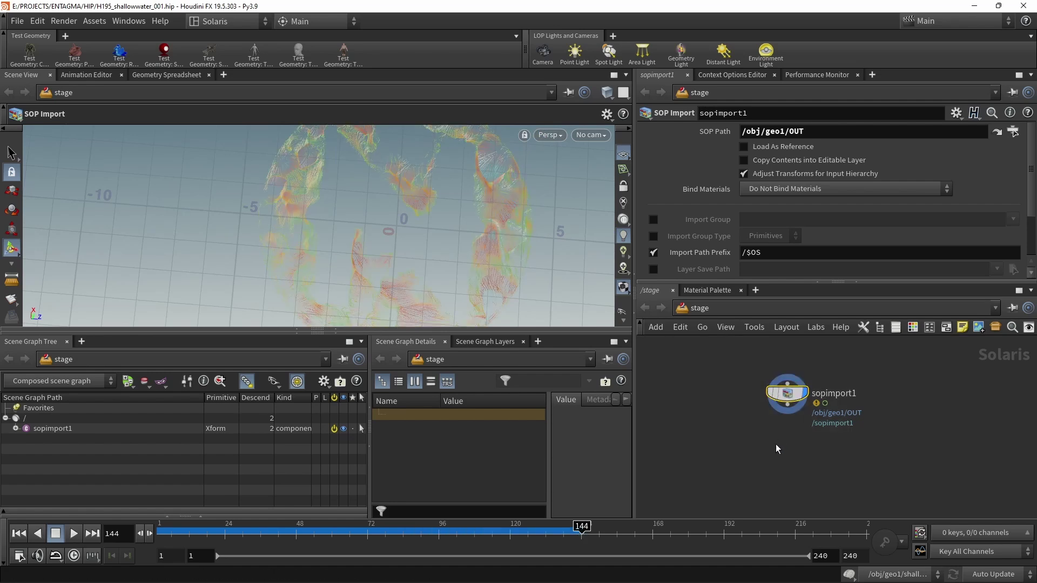
Append a Material Library below the SOP Import node, followed by a Dome Light.
{"action": "key", "text": "Tab"}
{"action": "type", "text": "matli"}
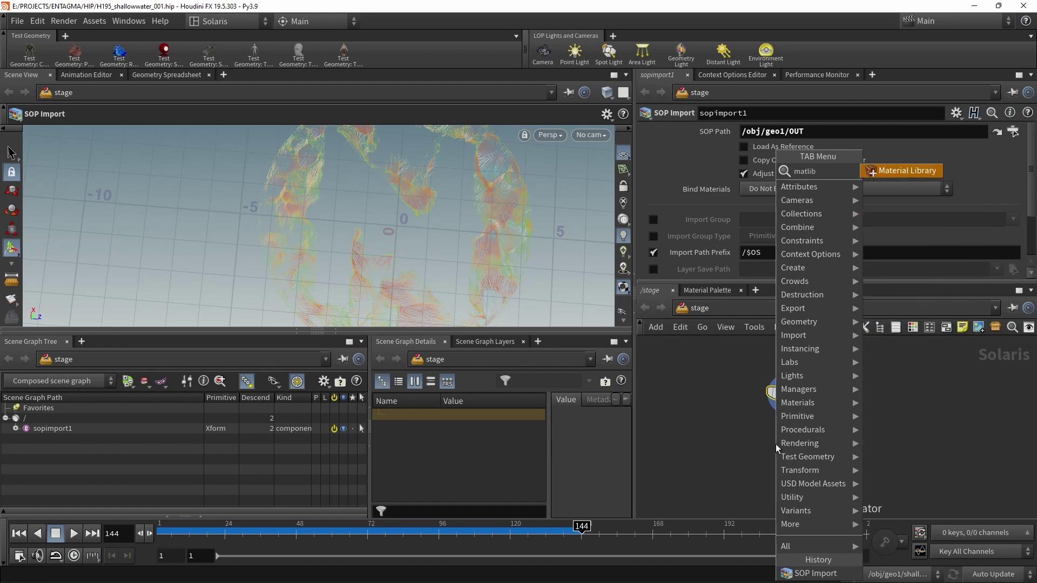
{"action": "key", "text": "Return"}
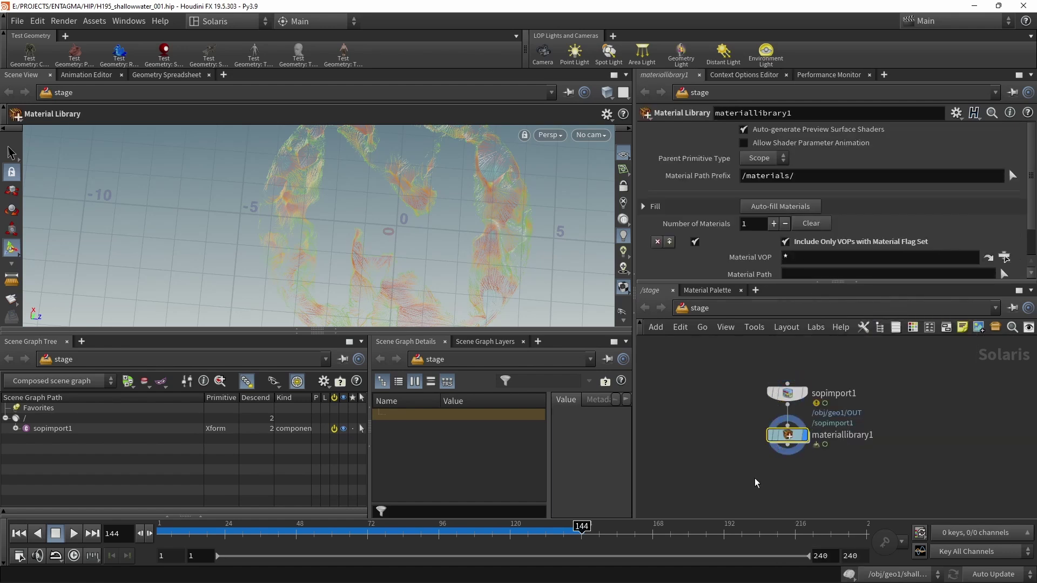
{"action": "key", "text": "Tab"}
{"action": "type", "text": "dom"}
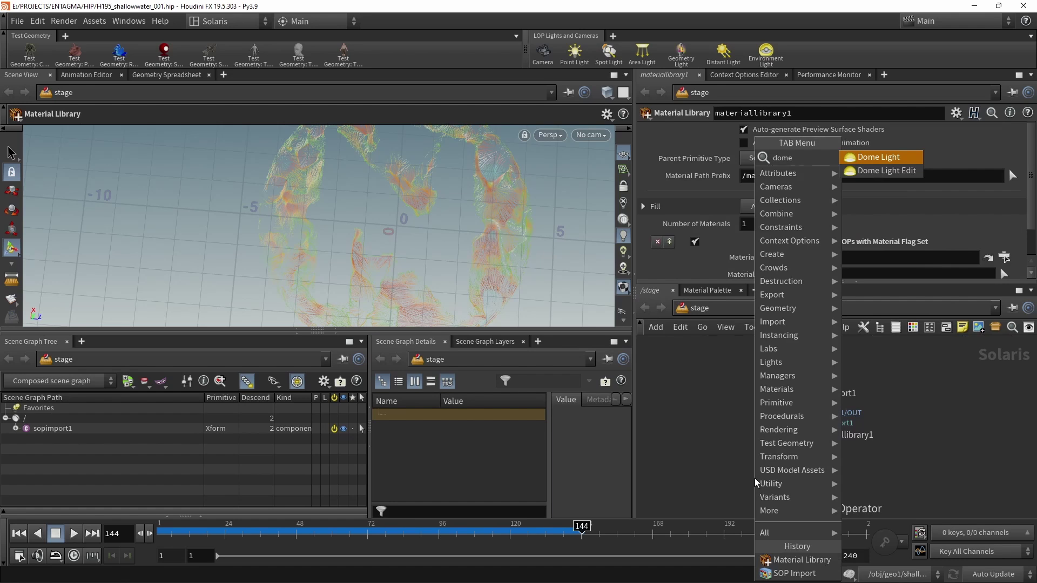
{"action": "key", "text": "Return"}
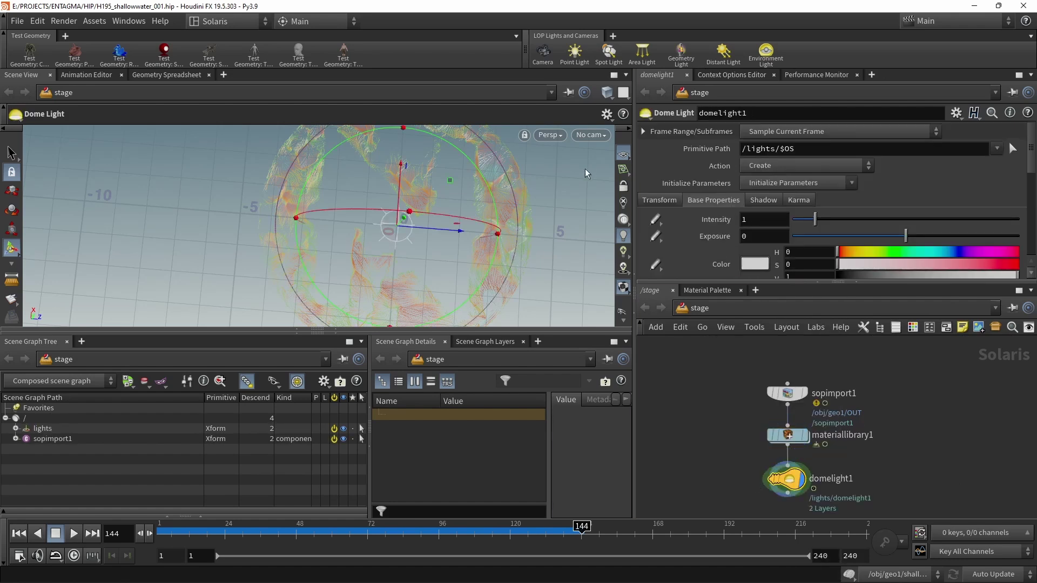
Create a camera from the current view and frame the logo centred from straight above.
{"action": "left_click", "coordinate": [546, 56]}
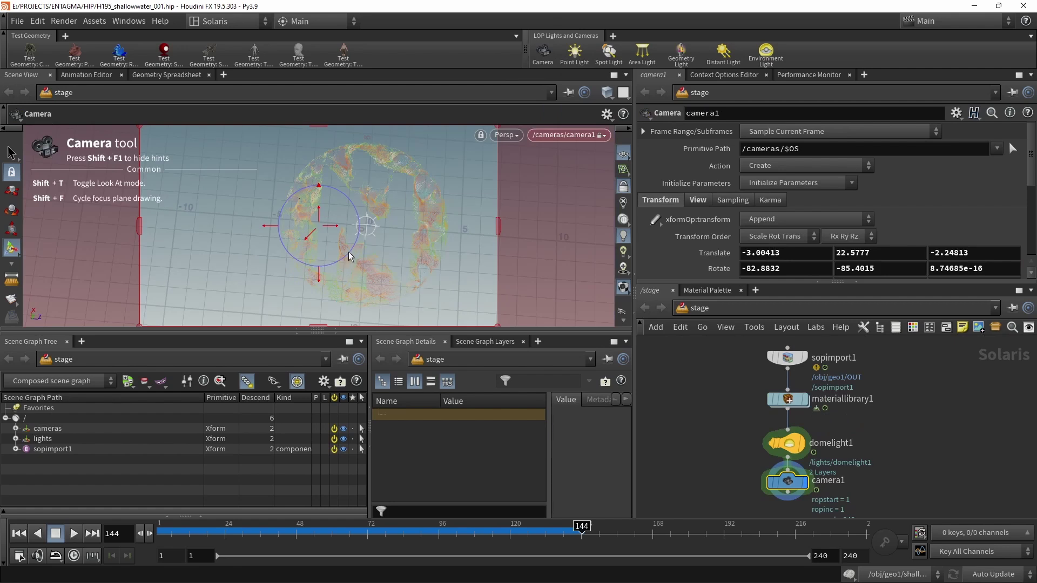
{"action": "middle_click_drag", "start_coordinate": [366, 197], "coordinate": [335, 193], "text": "alt"}
{"action": "left_click_drag", "start_coordinate": [335, 193], "coordinate": [324, 236], "text": "alt"}
{"action": "middle_click_drag", "start_coordinate": [324, 236], "coordinate": [329, 238], "text": "alt"}
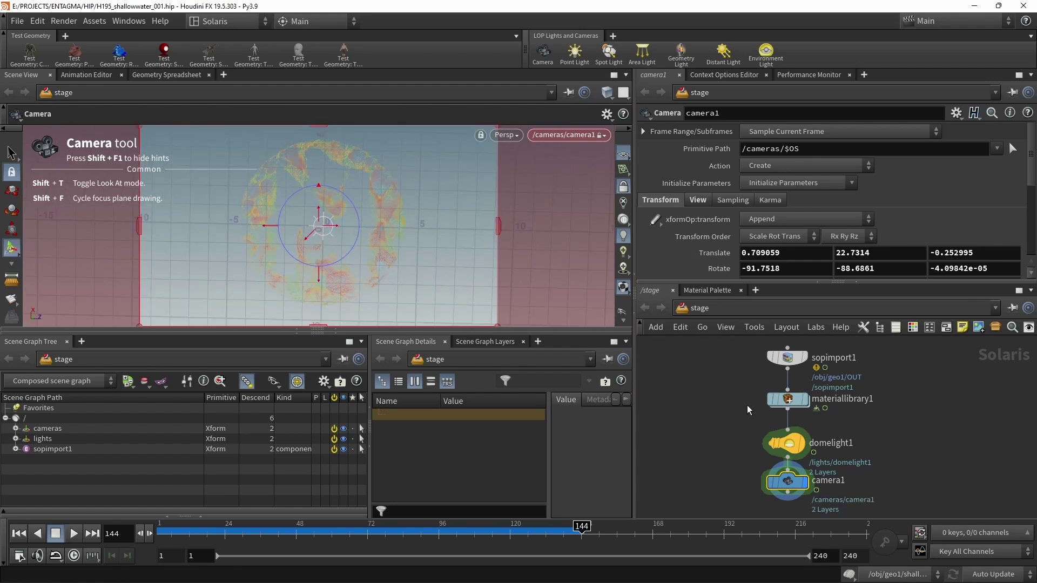
Append a Karma Render Settings node below the camera, followed by a USD Render ROP.
{"action": "middle_click_drag", "start_coordinate": [763, 507], "coordinate": [792, 436]}
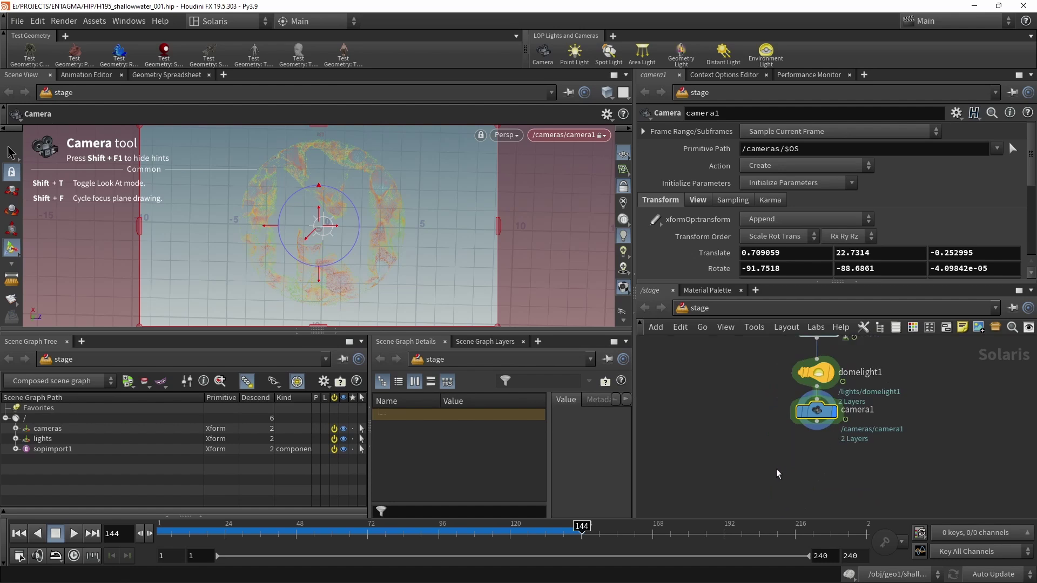
{"action": "key", "text": "Tab"}
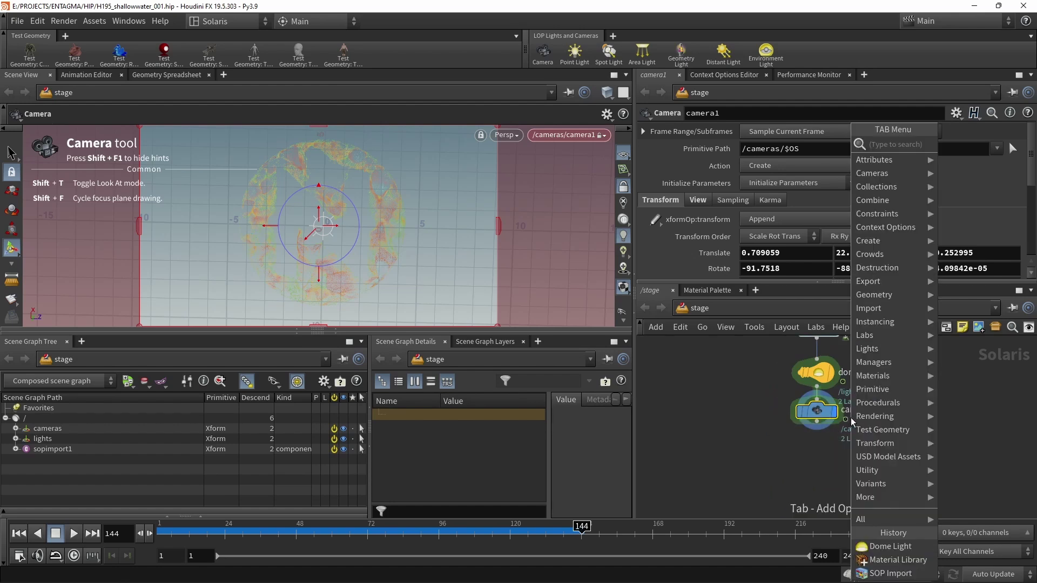
{"action": "type", "text": "k"}
{"action": "key", "text": "Return"}
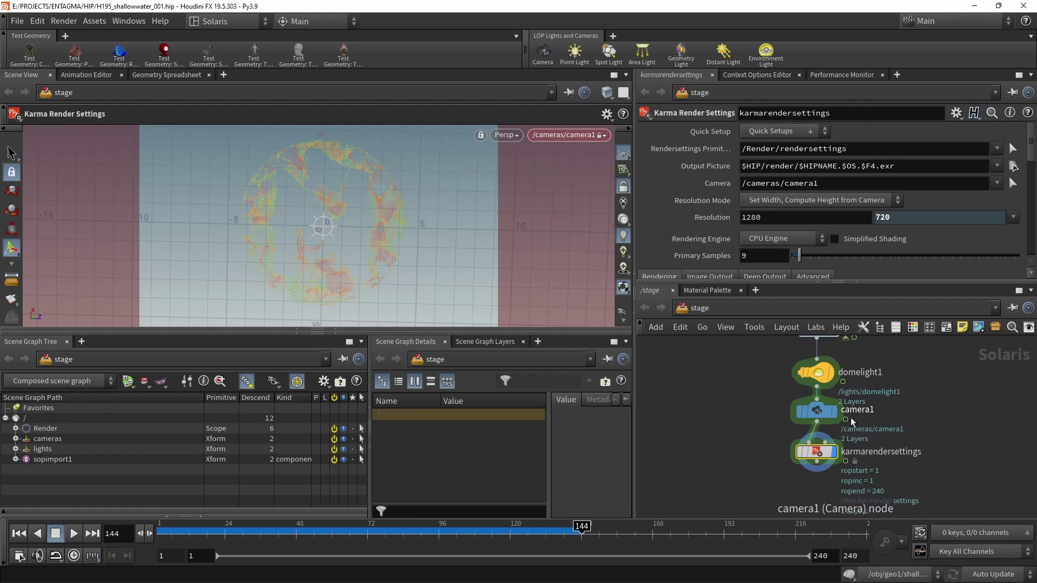
{"action": "key", "text": "Tab"}
{"action": "type", "text": "usdren"}
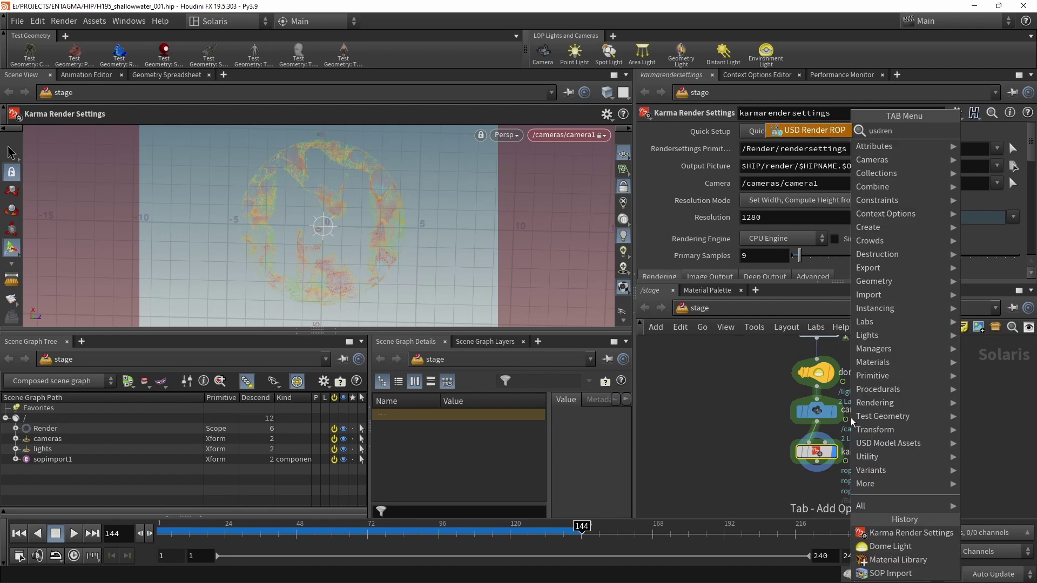
{"action": "key", "text": "Return"}
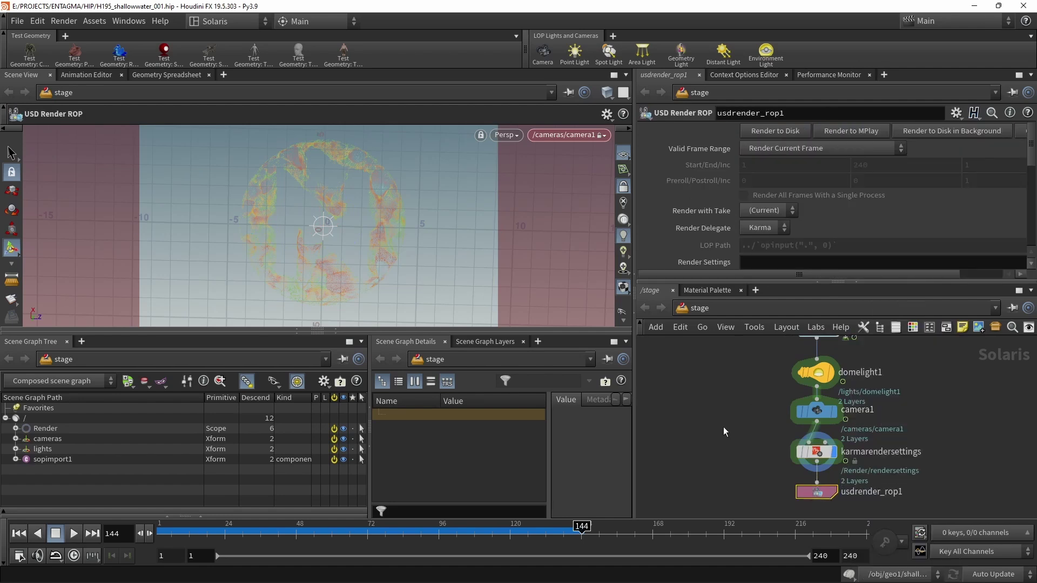
Add a Grid node beside the SOP Import node as the start of a separate branch.
{"action": "key", "text": "h"}
{"action": "middle_click_drag", "start_coordinate": [782, 450], "coordinate": [769, 439]}
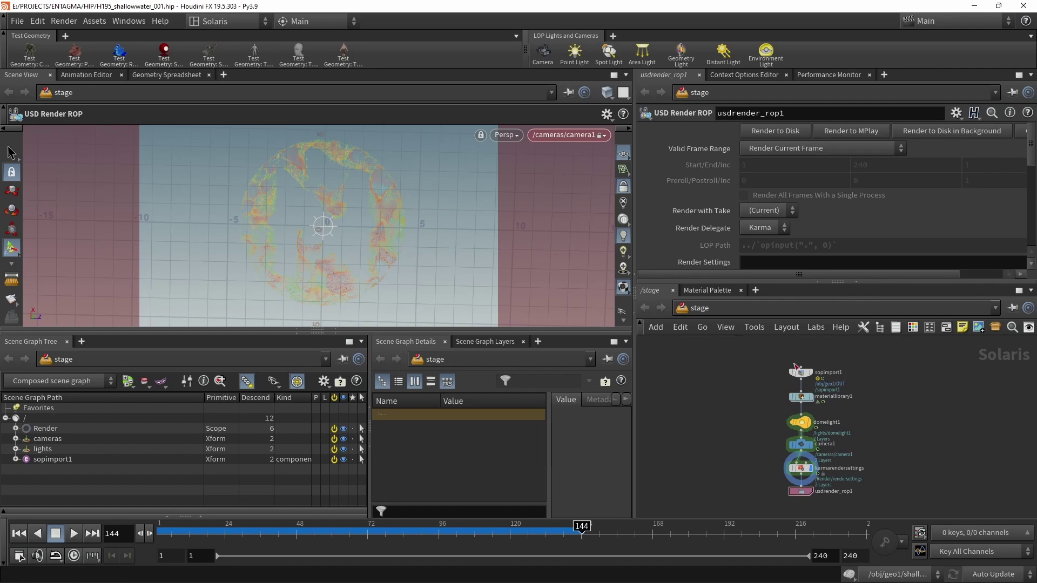
{"action": "scroll", "coordinate": [899, 396], "scroll_direction": "up", "scroll_amount": 1}
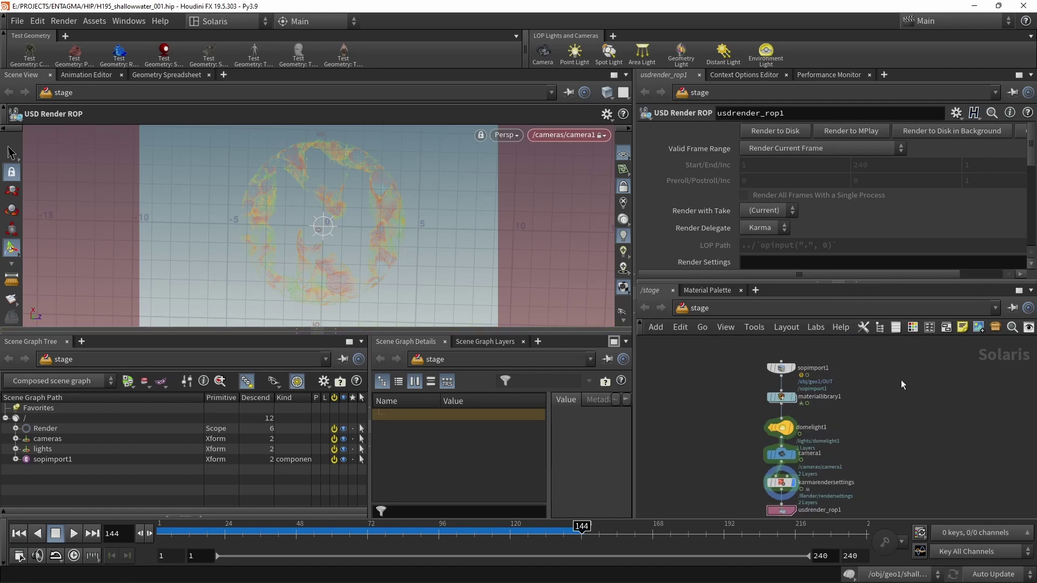
{"action": "key", "text": "Tab"}
{"action": "type", "text": "grid"}
{"action": "key", "text": "Return"}
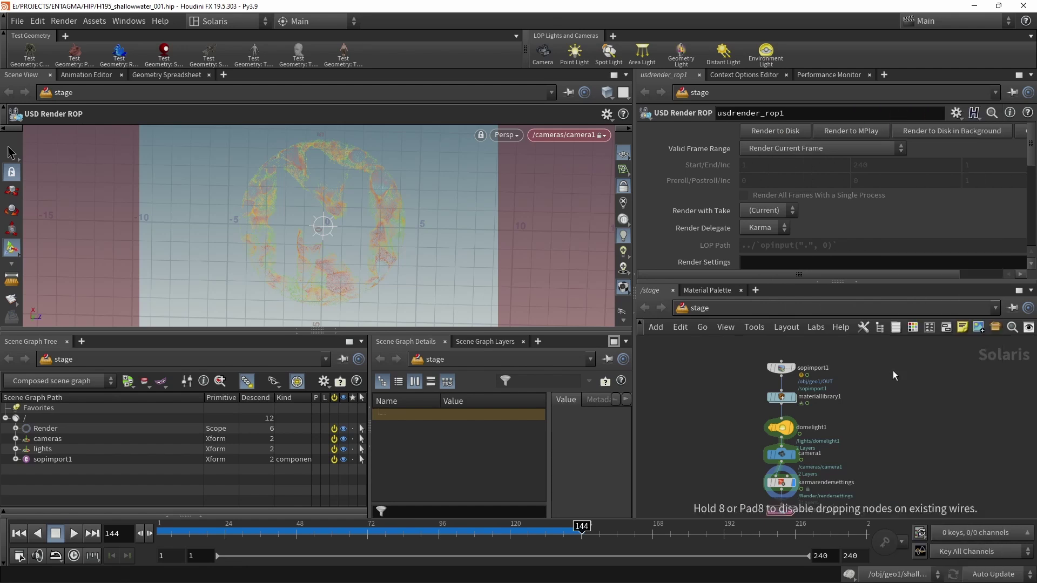
{"action": "left_click", "coordinate": [893, 370]}
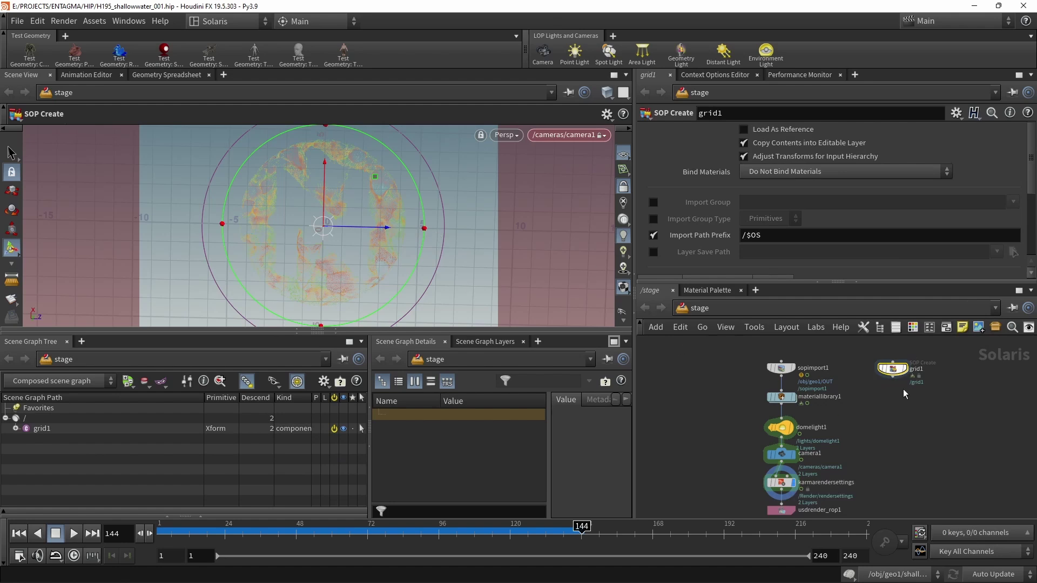
Append a second Material Library and a Transform below the grid, and move the branch up in the network.
{"action": "key", "text": "Tab"}
{"action": "type", "text": "matlib"}
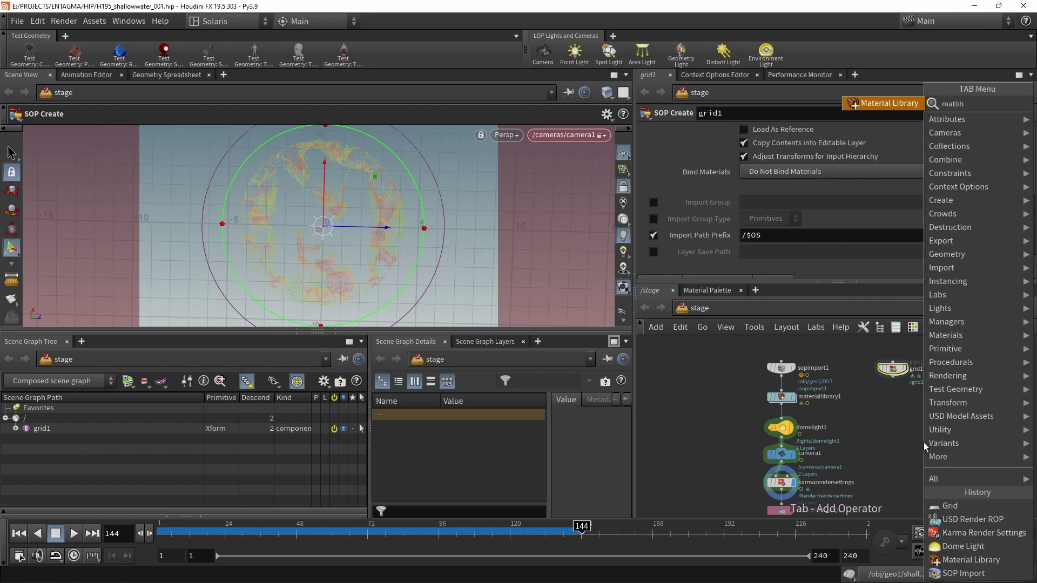
{"action": "key", "text": "shift+Return"}
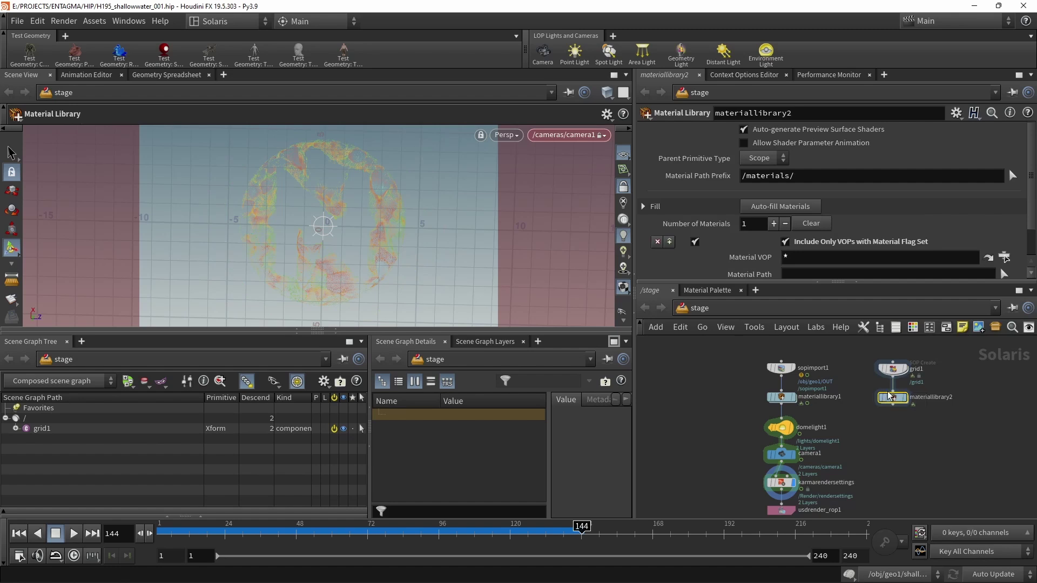
{"action": "key", "text": "Tab"}
{"action": "type", "text": "t"}
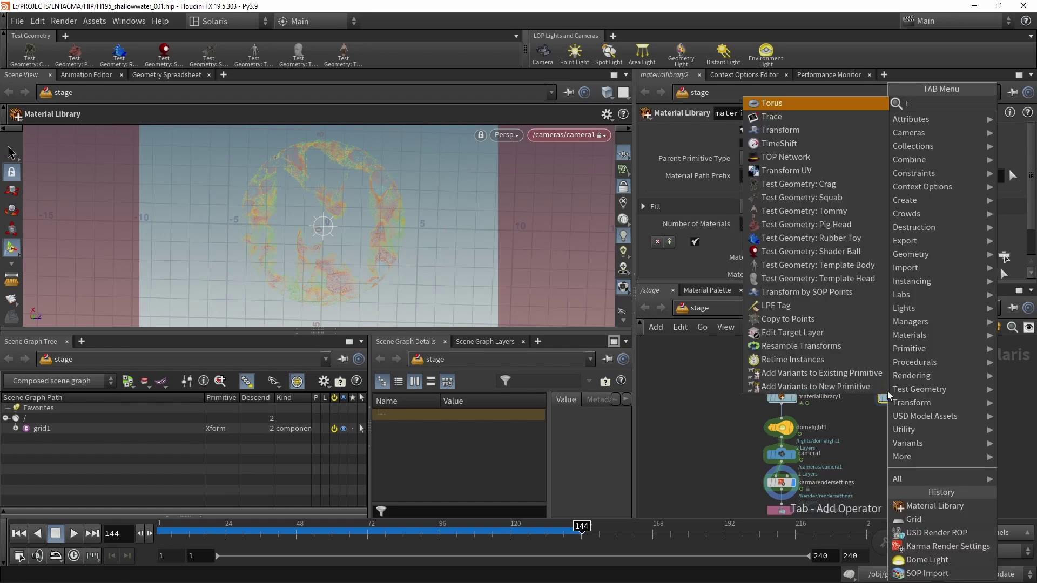
{"action": "type", "text": "ran"}
{"action": "key", "text": "shift+Return"}
{"action": "left_click_drag", "start_coordinate": [901, 445], "coordinate": [909, 372]}
{"action": "left_click_drag", "start_coordinate": [896, 427], "coordinate": [897, 382]}
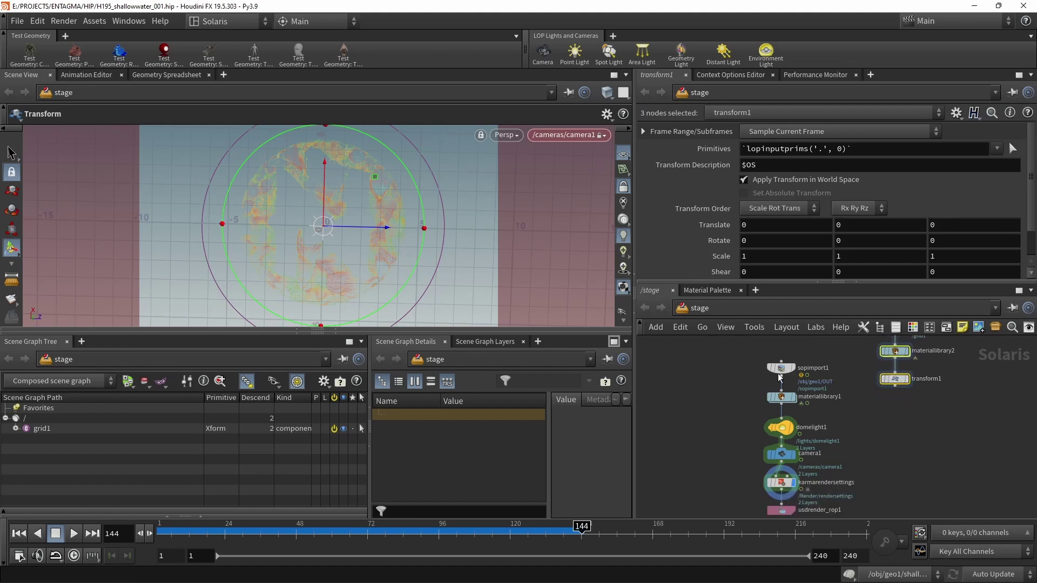
Insert a Merge between the first Material Library and the Dome Light, and connect the grid's Transform as its second input.
{"action": "left_click_drag", "start_coordinate": [707, 339], "coordinate": [788, 401]}
{"action": "left_click_drag", "start_coordinate": [784, 398], "coordinate": [778, 360]}
{"action": "left_click", "coordinate": [837, 393]}
{"action": "key", "text": "Tab"}
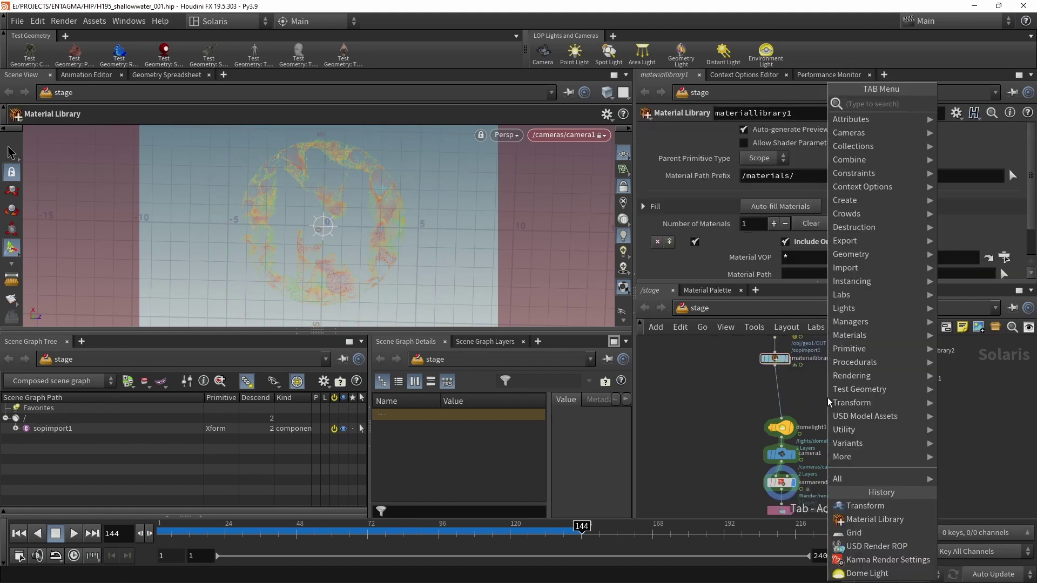
{"action": "type", "text": "merge"}
{"action": "key", "text": "Return"}
{"action": "left_click", "coordinate": [827, 398]}
{"action": "left_click_drag", "start_coordinate": [829, 402], "coordinate": [784, 405]}
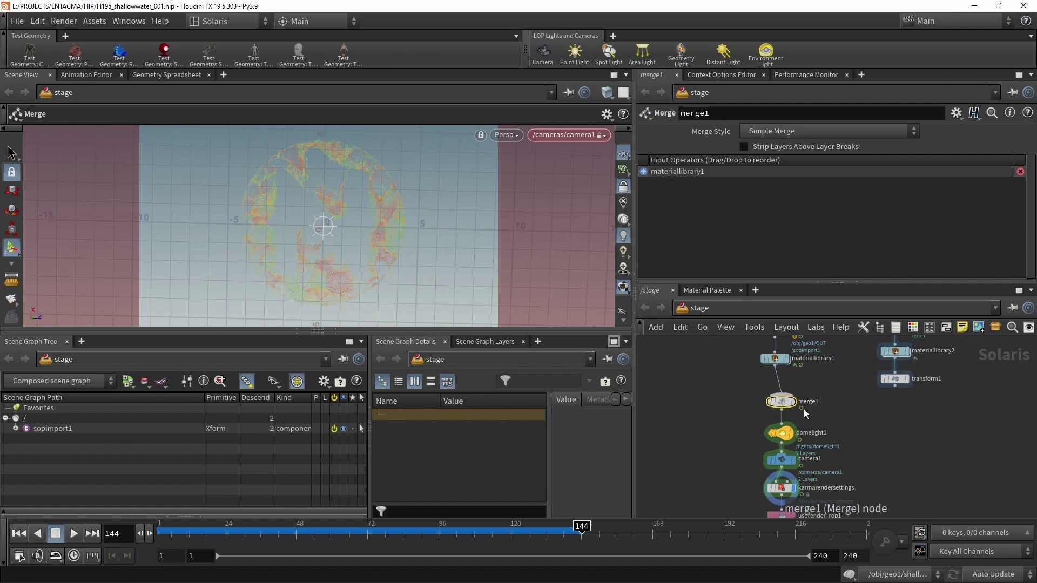
{"action": "middle_click_drag", "start_coordinate": [809, 452], "coordinate": [819, 475]}
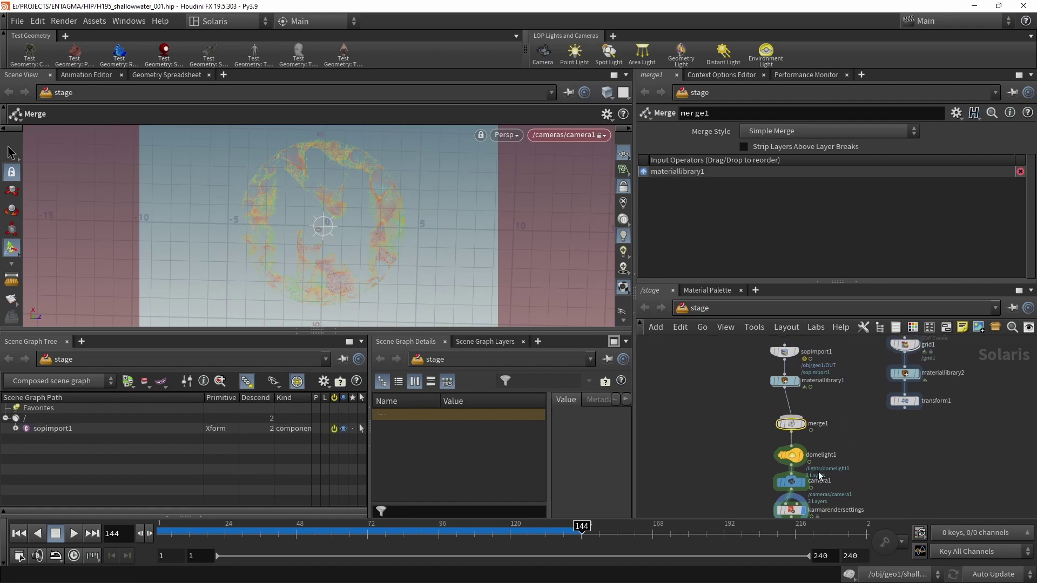
{"action": "left_click", "coordinate": [904, 410]}
{"action": "left_click", "coordinate": [798, 410]}
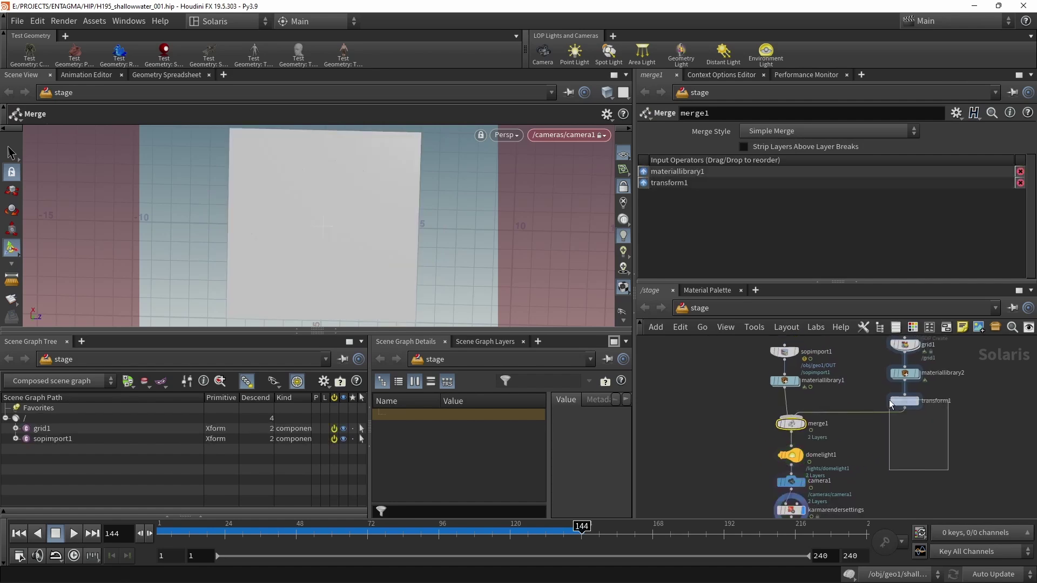
Set the grid Transform's Uniform Scale to 5 and its Y translation to -0.1.
{"action": "left_click_drag", "start_coordinate": [889, 399], "coordinate": [889, 401]}
{"action": "scroll", "coordinate": [743, 252], "scroll_direction": "down", "scroll_amount": 1}
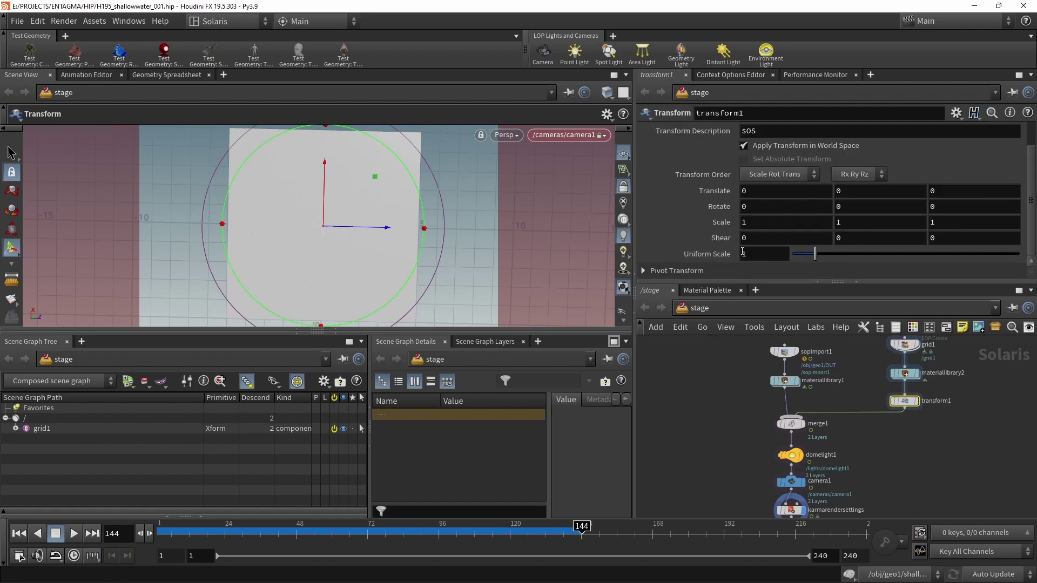
{"action": "left_click", "coordinate": [758, 253]}
{"action": "type", "text": "5"}
{"action": "key", "text": "Return"}
{"action": "left_click", "coordinate": [881, 195]}
{"action": "type", "text": "-0.1"}
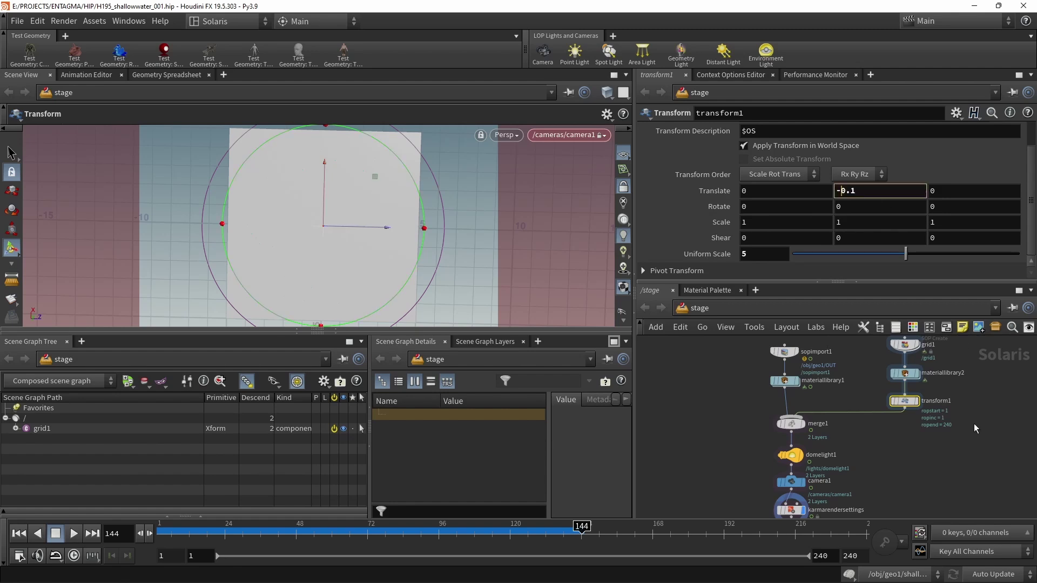
{"action": "key", "text": "Return"}
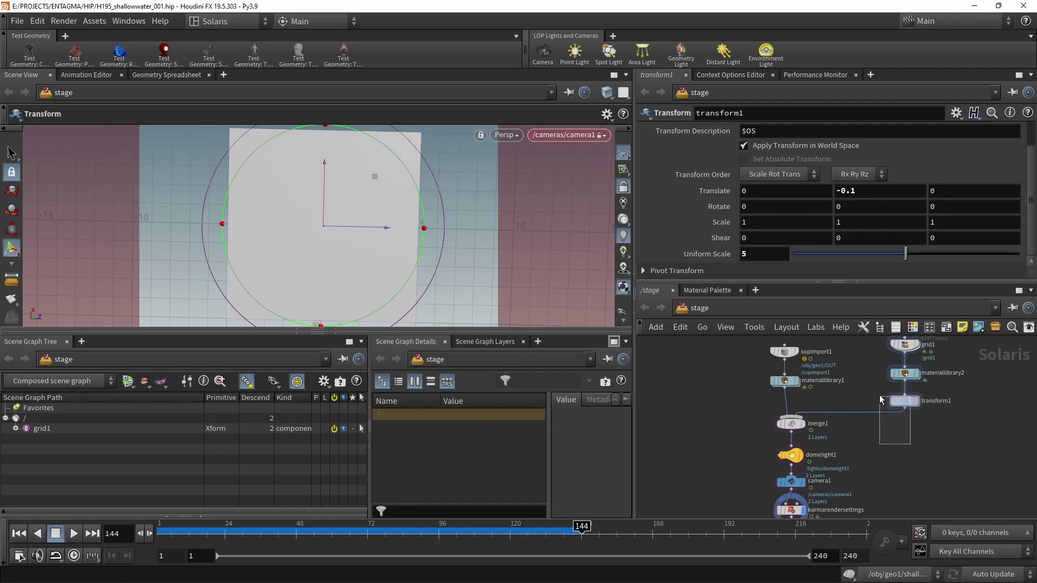
Set the grid Transform's Primitives pattern to * so that it affects all primitives of the grid branch.
{"action": "scroll", "coordinate": [1021, 216], "scroll_direction": "up", "scroll_amount": 2}
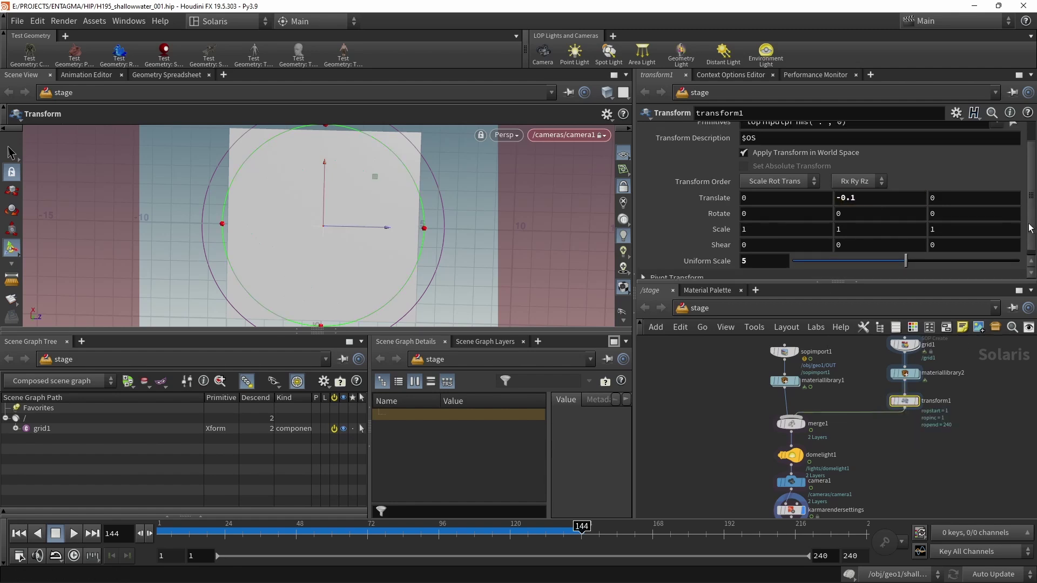
{"action": "left_click", "coordinate": [996, 151]}
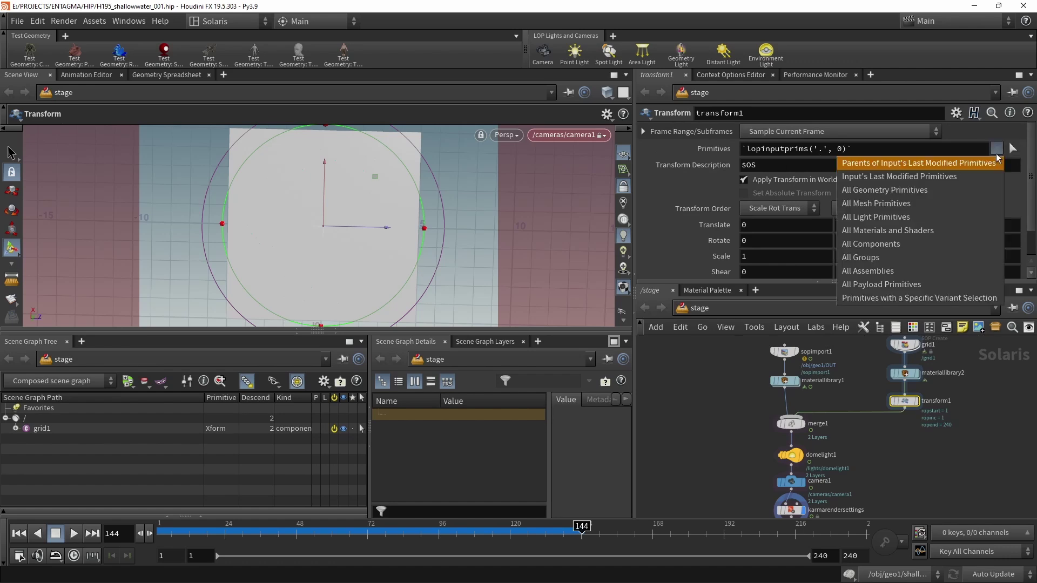
{"action": "left_click", "coordinate": [964, 192]}
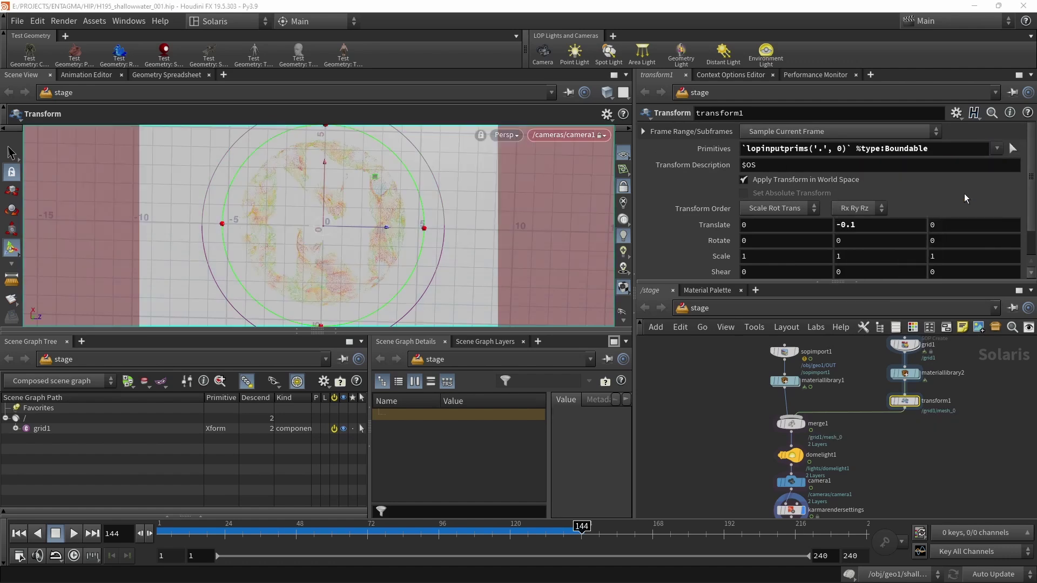
{"action": "left_click_drag", "start_coordinate": [948, 156], "coordinate": [742, 149]}
{"action": "type", "text": "*"}
{"action": "key", "text": "Return"}
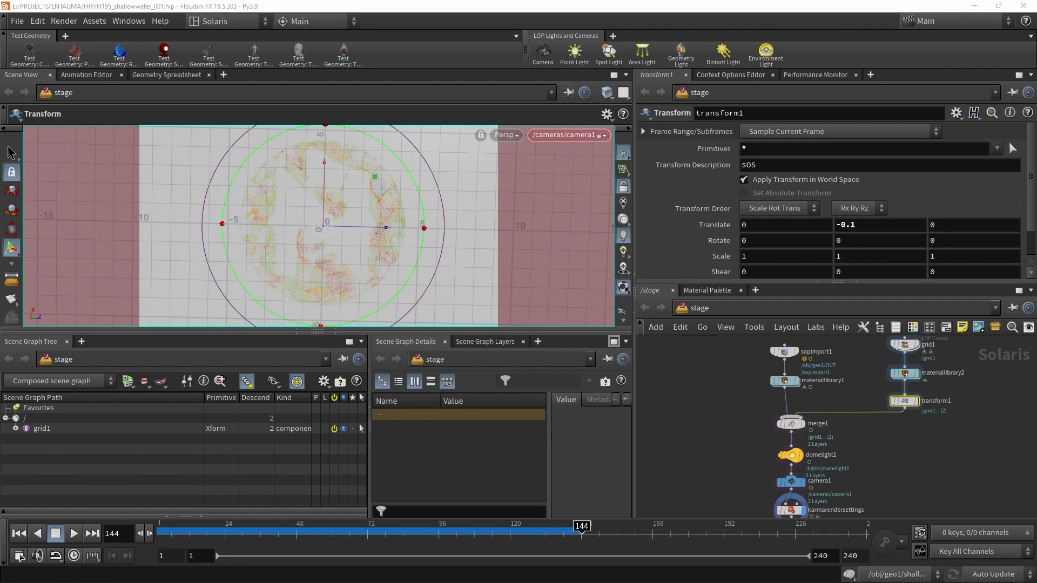
Go inside the grid's Material Library and add a Karma MaterialX Subnet.
{"action": "double_click", "coordinate": [905, 373]}
{"action": "key", "text": "Tab"}
{"action": "type", "text": "sub"}
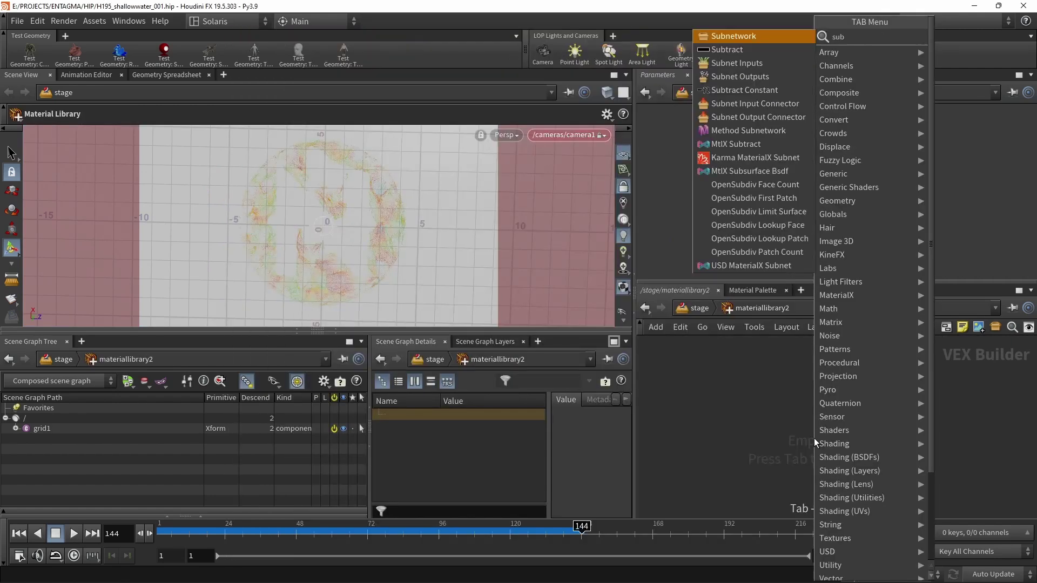
{"action": "type", "text": "n"}
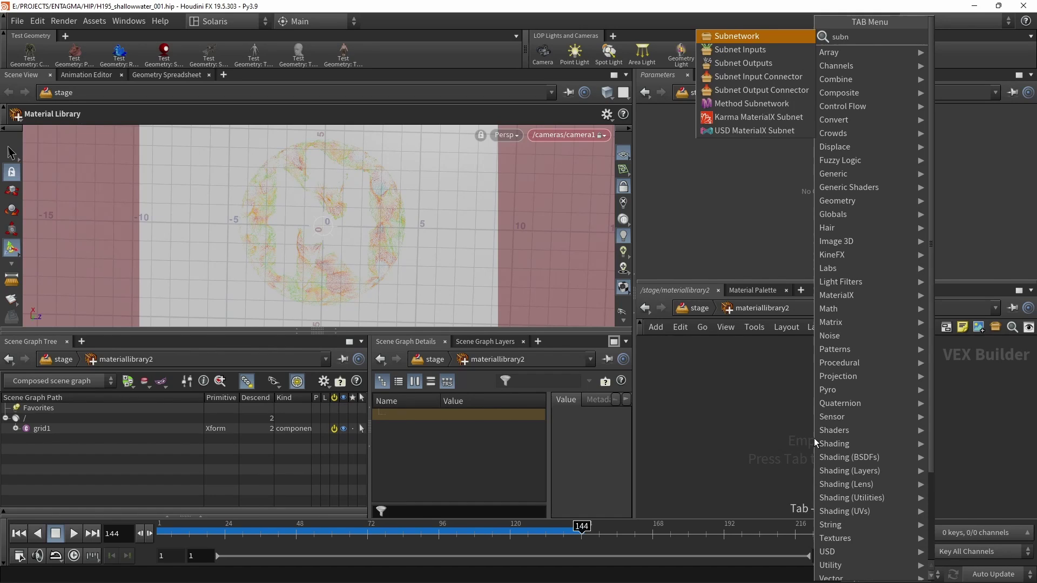
{"action": "left_click", "coordinate": [772, 122]}
{"action": "left_click", "coordinate": [834, 415]}
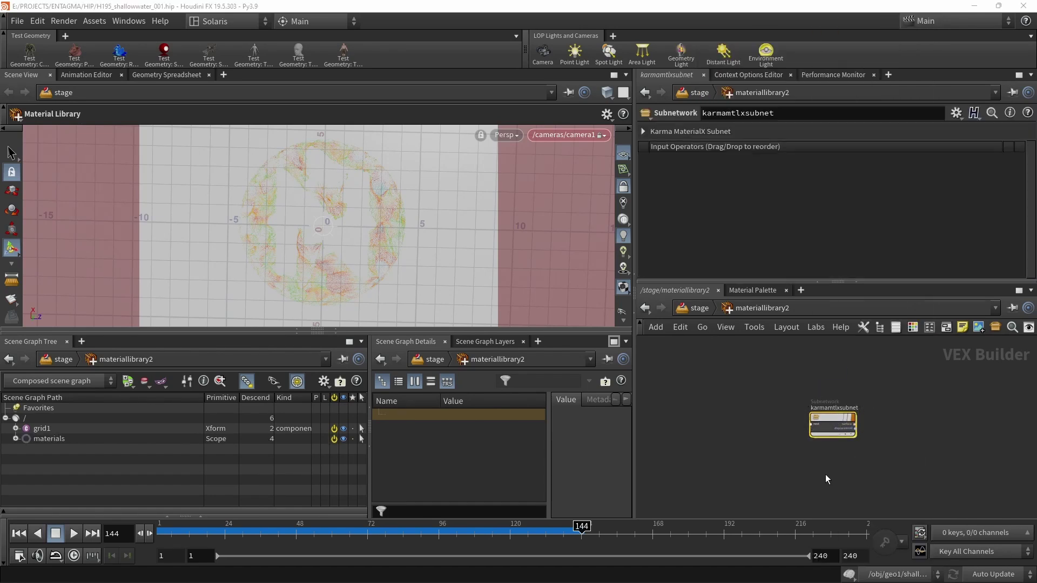
Go inside the grid's Karma MaterialX Subnet and delete its default mtlxsurface and inputs nodes.
{"action": "scroll", "coordinate": [832, 431], "scroll_direction": "up", "scroll_amount": 3}
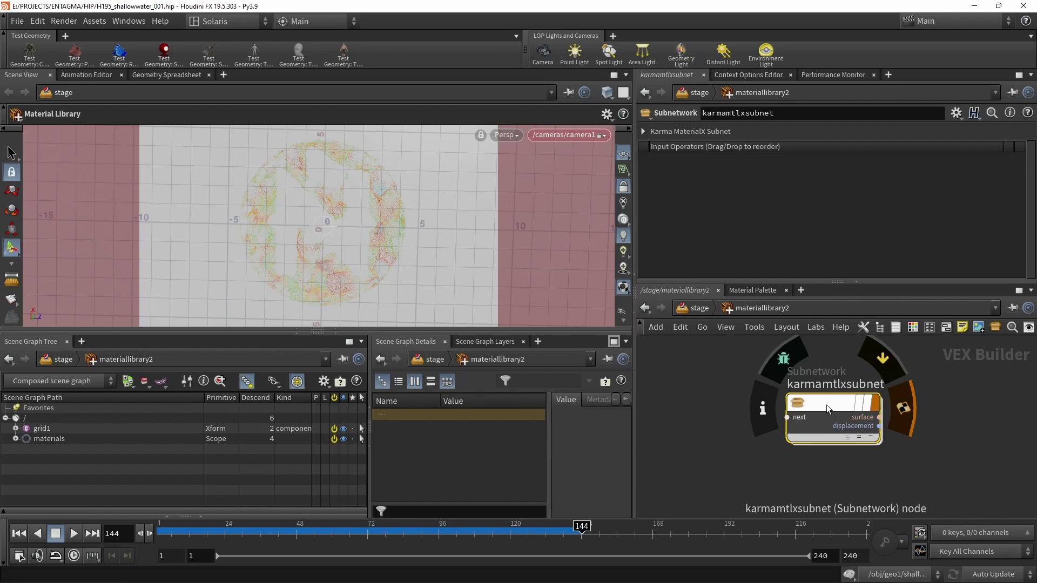
{"action": "double_click", "coordinate": [826, 404]}
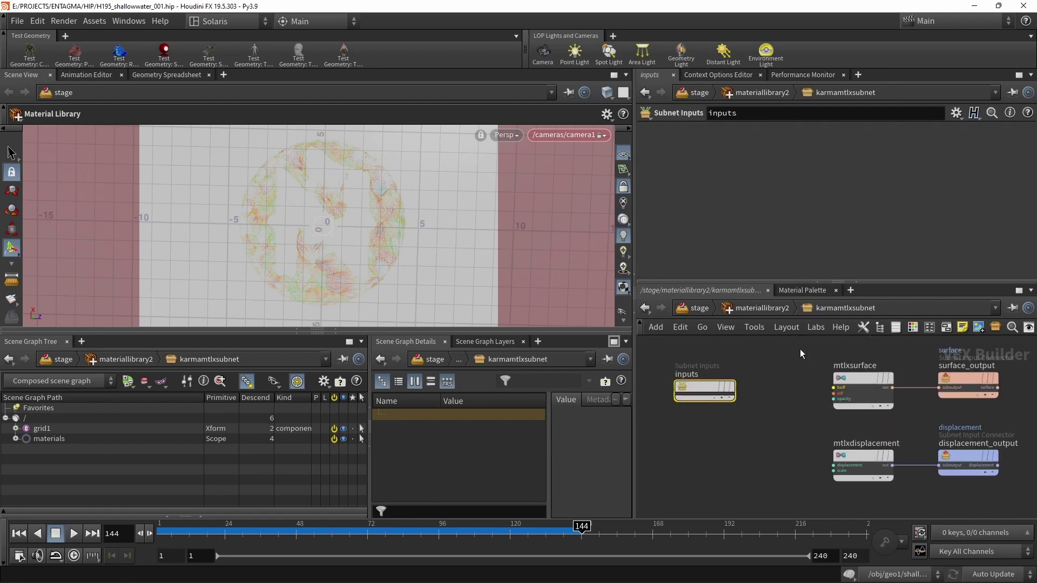
{"action": "key", "text": "y"}
{"action": "left_click_drag", "start_coordinate": [912, 374], "coordinate": [911, 426]}
{"action": "key", "text": "Delete"}
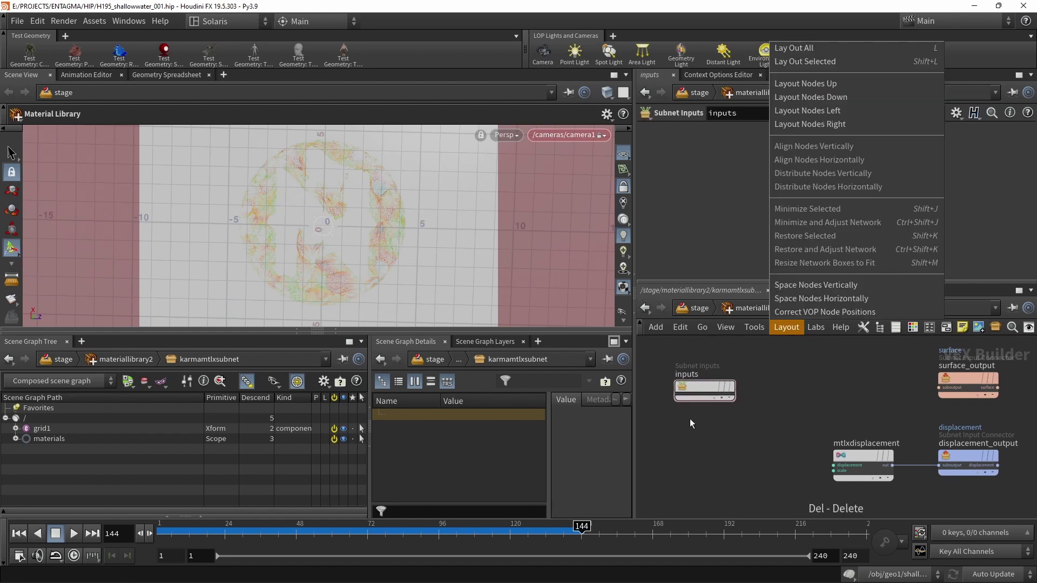
{"action": "key", "text": "Delete"}
Add a MtlX Standard Surface to the grid's material network and connect its out to the surface output.
{"action": "middle_click_drag", "start_coordinate": [783, 452], "coordinate": [807, 526]}
{"action": "scroll", "coordinate": [755, 443], "scroll_direction": "down", "scroll_amount": 3}
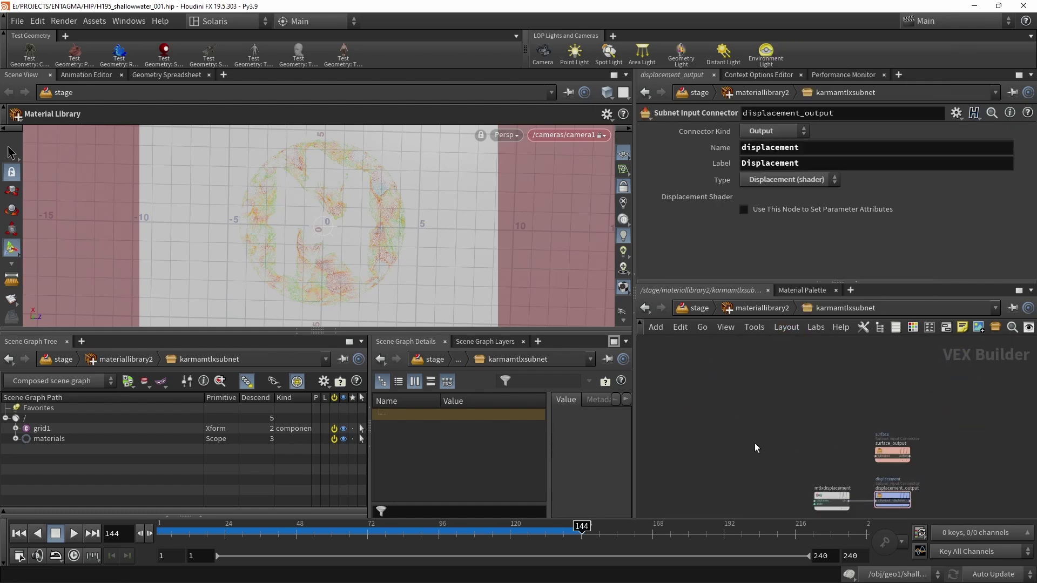
{"action": "key", "text": "Tab"}
{"action": "type", "text": "stan"}
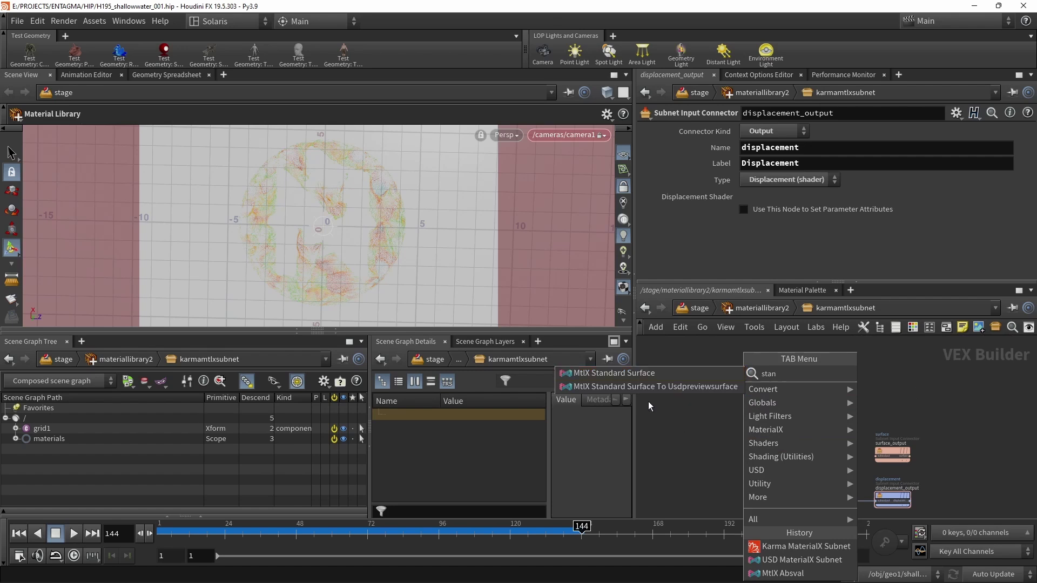
{"action": "left_click", "coordinate": [642, 380]}
{"action": "left_click", "coordinate": [765, 373]}
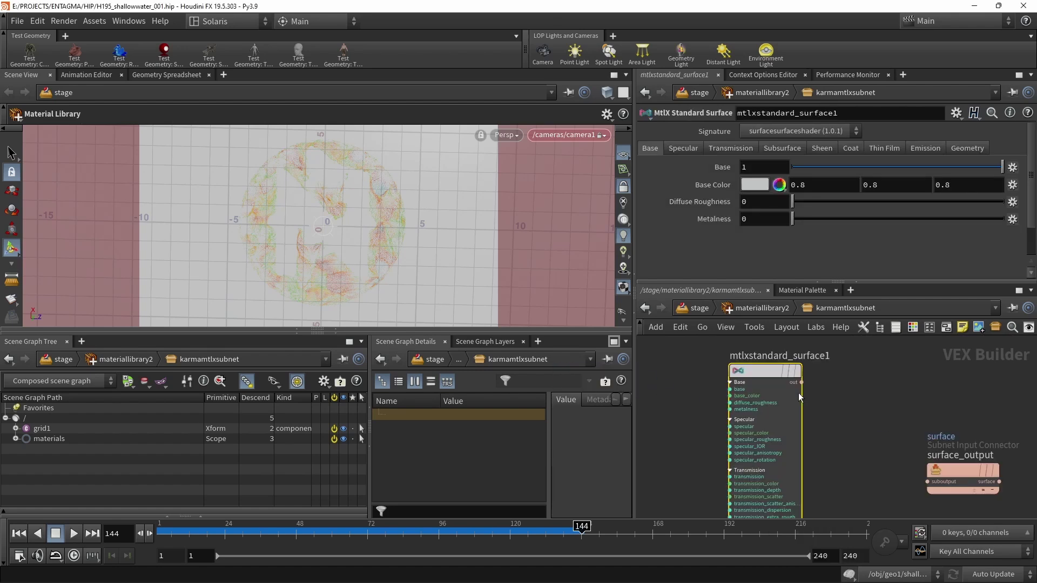
{"action": "left_click", "coordinate": [801, 382]}
{"action": "left_click", "coordinate": [927, 481]}
{"action": "middle_click_drag", "start_coordinate": [949, 497], "coordinate": [912, 488]}
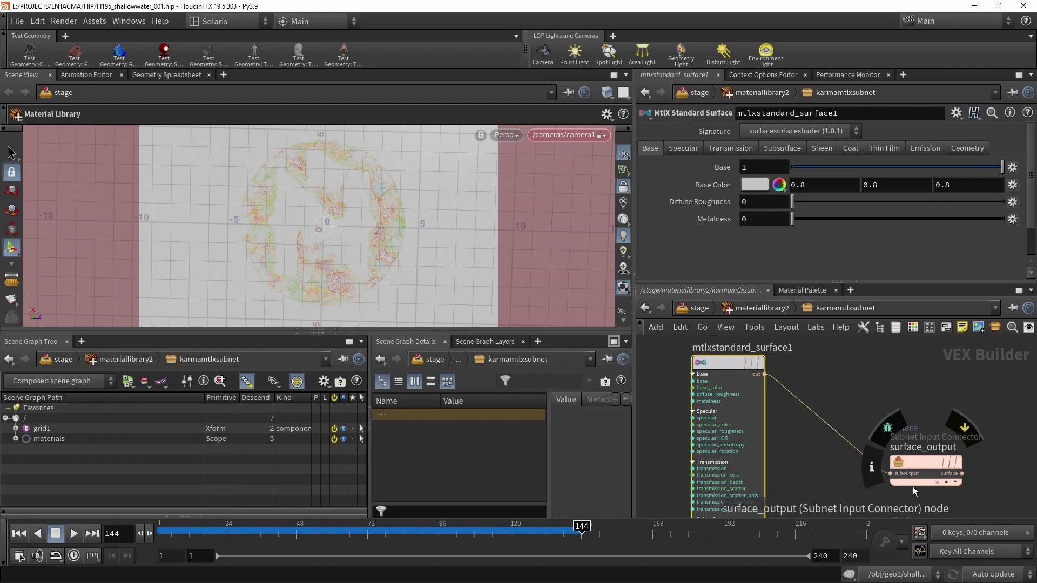
Set the grid shader's Base Color to a near-black grey with a value of 0.02.
{"action": "scroll", "coordinate": [798, 426], "scroll_direction": "down", "scroll_amount": 3}
{"action": "middle_click_drag", "start_coordinate": [758, 399], "coordinate": [818, 365]}
{"action": "left_click_drag", "start_coordinate": [818, 365], "coordinate": [766, 386]}
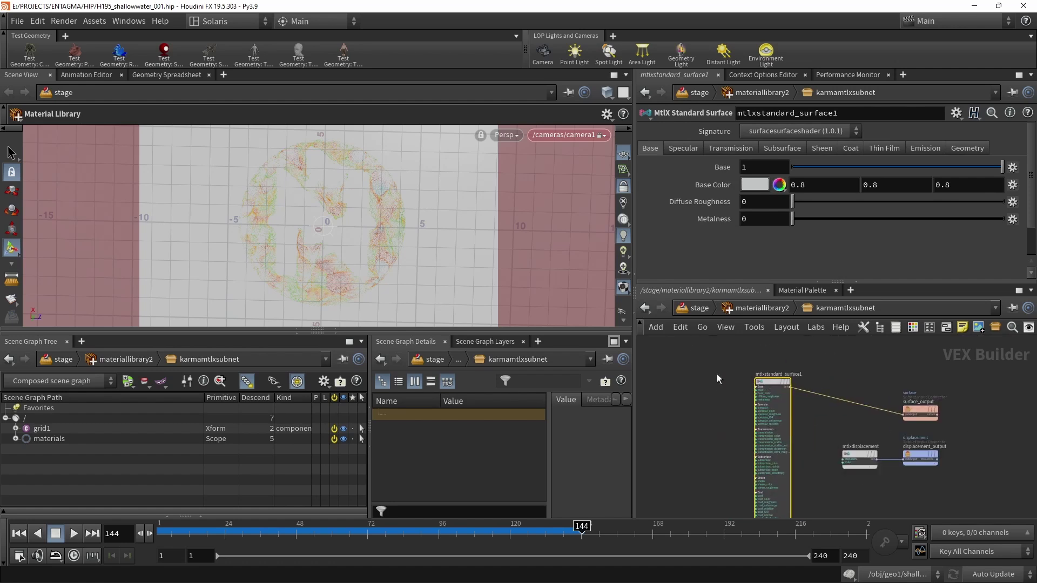
{"action": "left_click", "coordinate": [754, 185]}
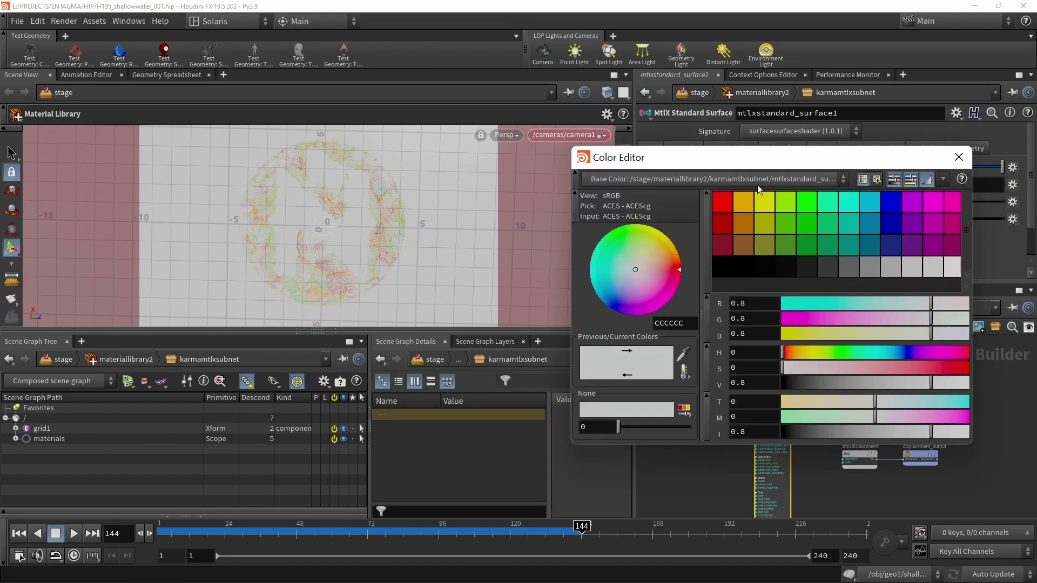
{"action": "left_click", "coordinate": [757, 385]}
{"action": "type", "text": "2"}
{"action": "key", "text": "Return"}
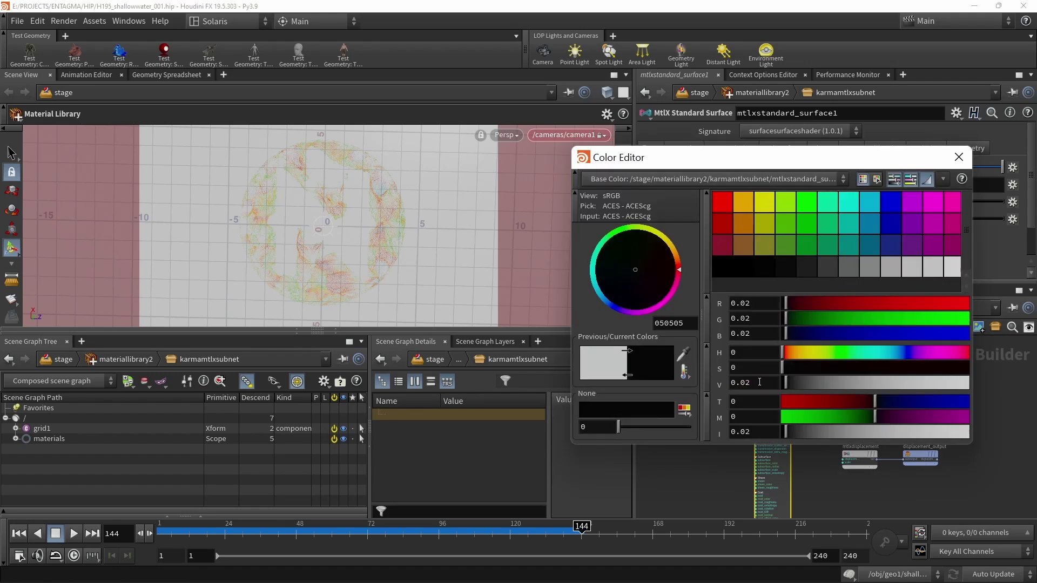
{"action": "left_click", "coordinate": [958, 157]}
Set the grid shader's Diffuse Roughness to 0.3 and its Specular to 0.
{"action": "left_click", "coordinate": [751, 202]}
{"action": "scroll", "coordinate": [755, 204], "scroll_direction": "up", "scroll_amount": 6}
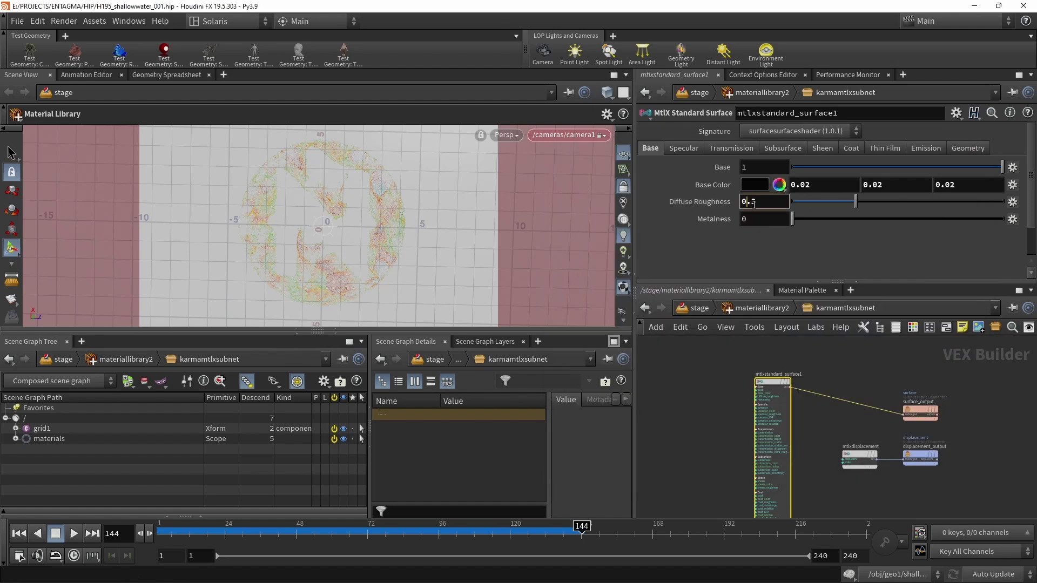
{"action": "left_click", "coordinate": [683, 148]}
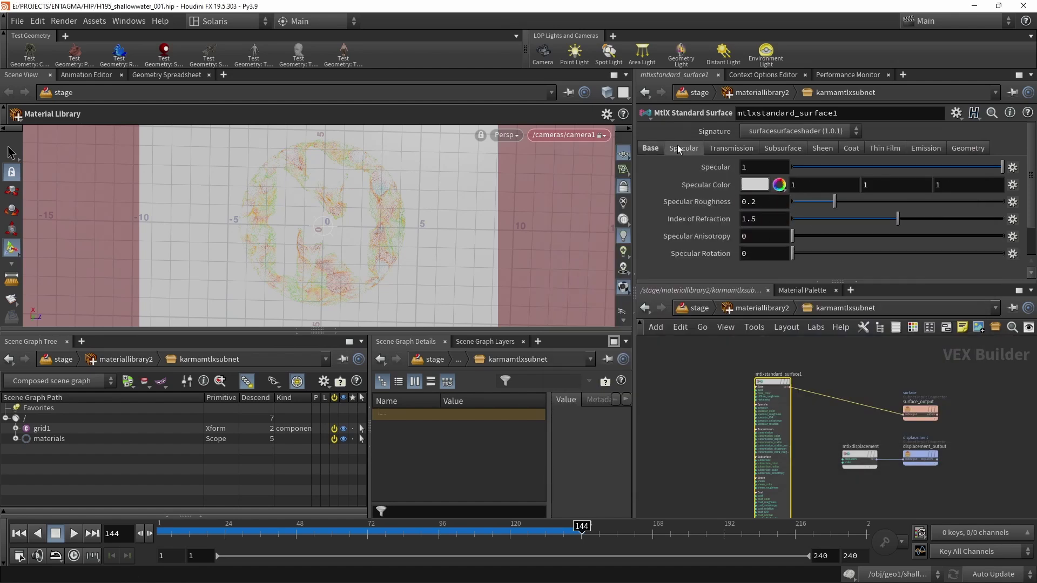
{"action": "left_click", "coordinate": [765, 167]}
{"action": "type", "text": "0"}
{"action": "key", "text": "Return"}
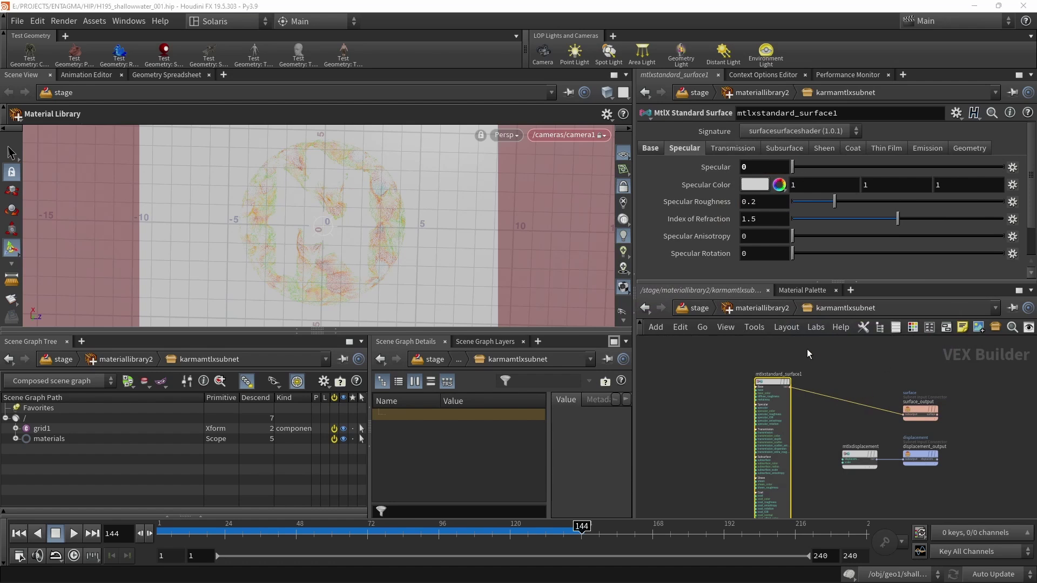
Return to the grid's Material Library network and rename the material subnet BG.
{"action": "key", "text": "u"}
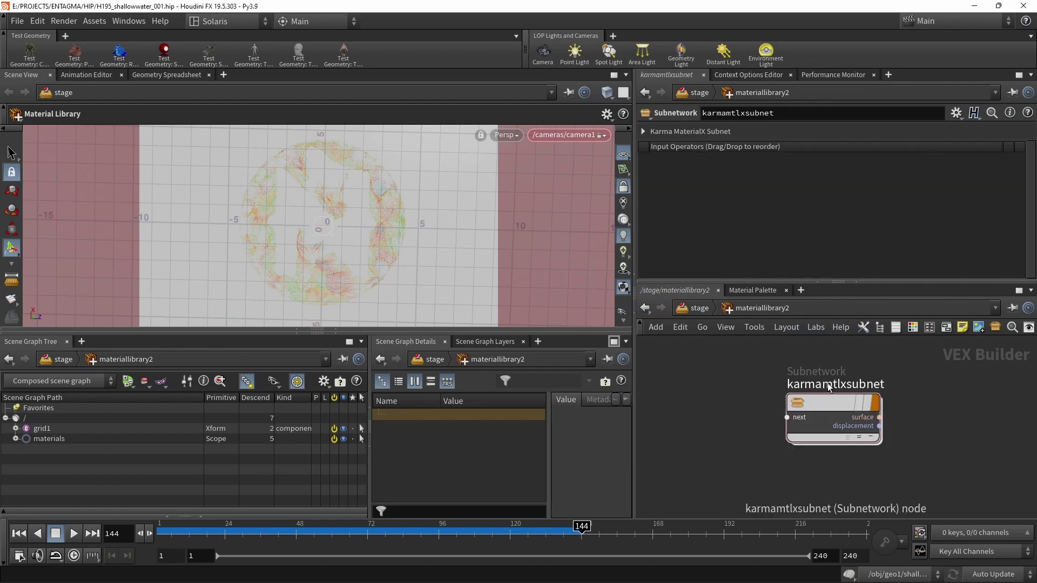
{"action": "double_click", "coordinate": [830, 385]}
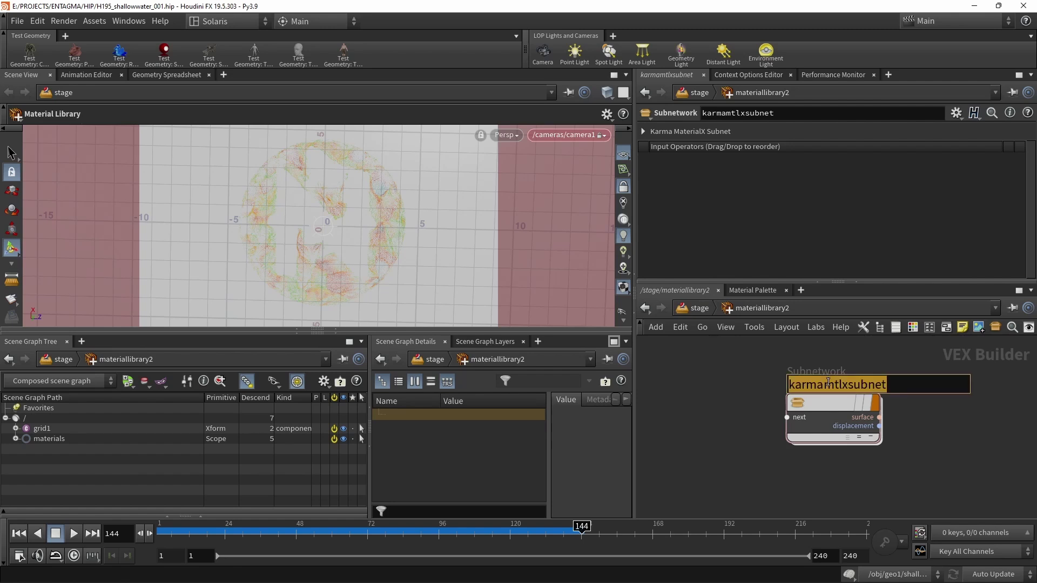
{"action": "type", "text": "BG"}
{"action": "key", "text": "Return"}
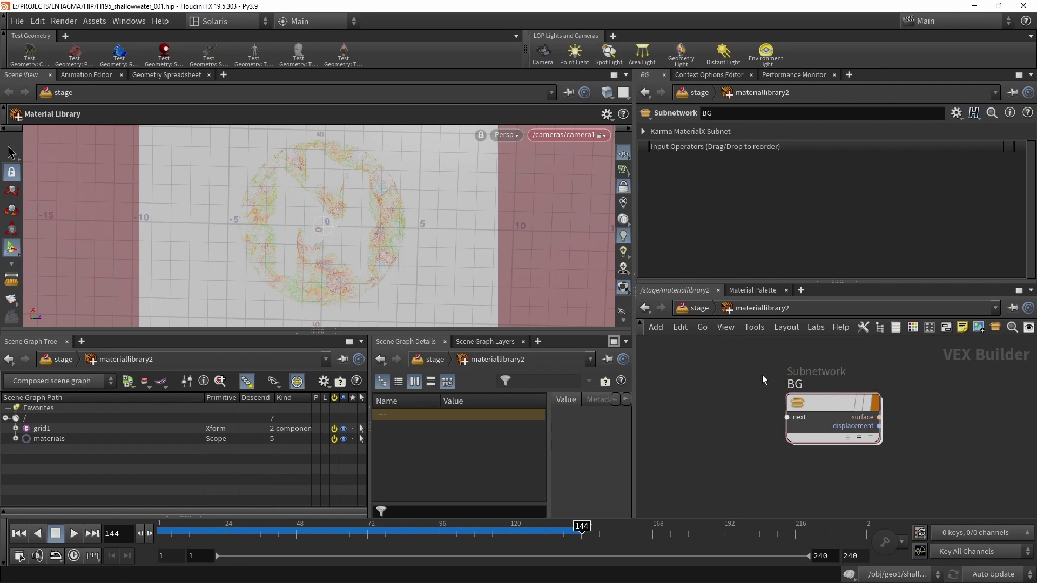
Back at stage level, enable Assign to Geometry on the grid's Material Library with All Geometry Primitives as the geometry path.
{"action": "left_click", "coordinate": [701, 312]}
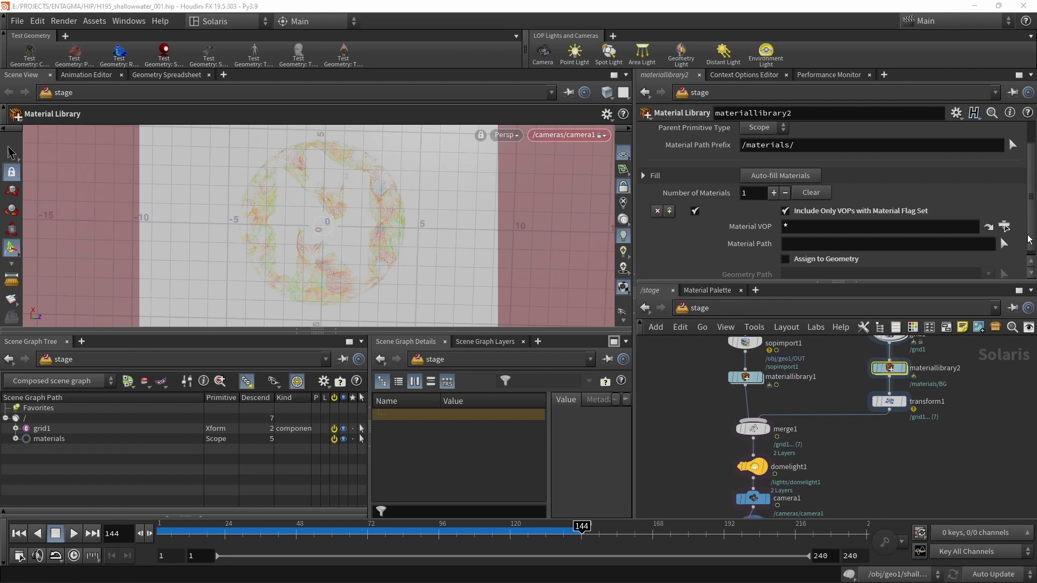
{"action": "scroll", "coordinate": [937, 273], "scroll_direction": "down", "scroll_amount": 1}
{"action": "left_click", "coordinate": [843, 257]}
{"action": "left_click", "coordinate": [988, 268]}
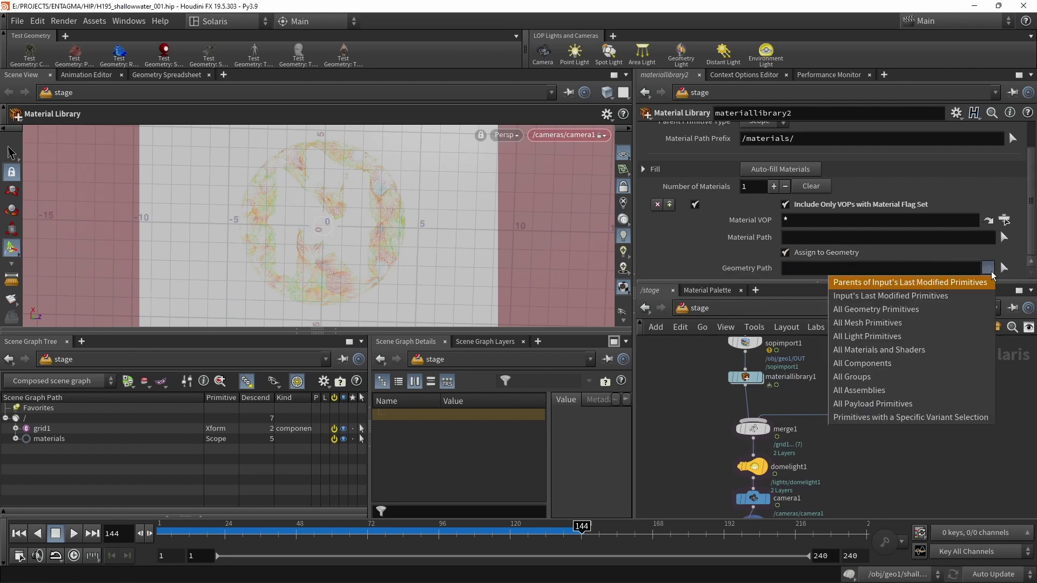
{"action": "left_click", "coordinate": [959, 311]}
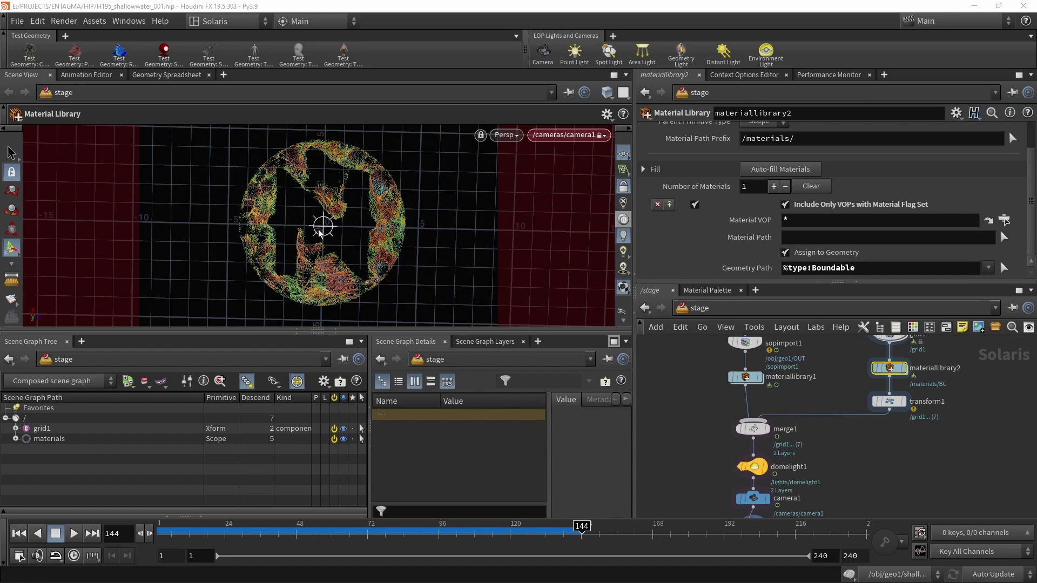
Hide the reference grid and the light guide in the scene viewport.
{"action": "left_click", "coordinate": [623, 155]}
{"action": "scroll", "coordinate": [629, 299], "scroll_direction": "down", "scroll_amount": 3}
{"action": "scroll", "coordinate": [629, 293], "scroll_direction": "down", "scroll_amount": 2}
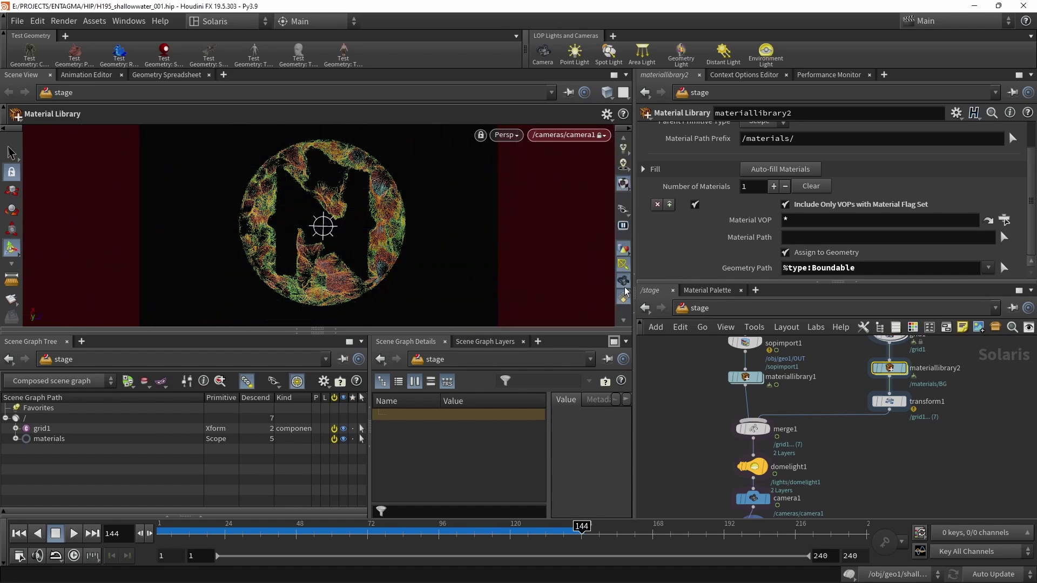
{"action": "left_click", "coordinate": [621, 266]}
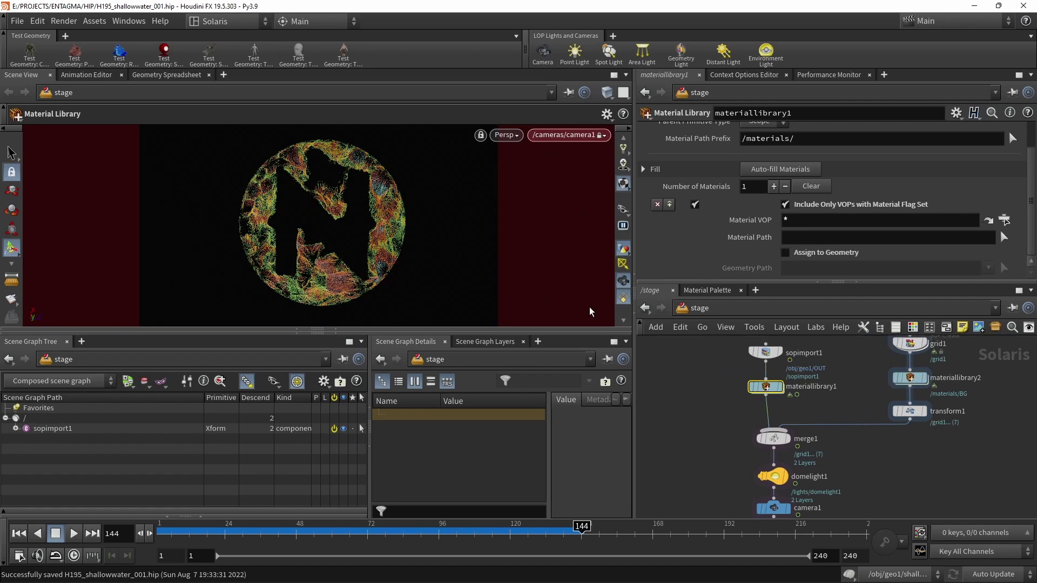
Add a Karma MaterialX Subnet inside the imported trails' Material Library and go inside the subnet.
{"action": "double_click", "coordinate": [774, 390]}
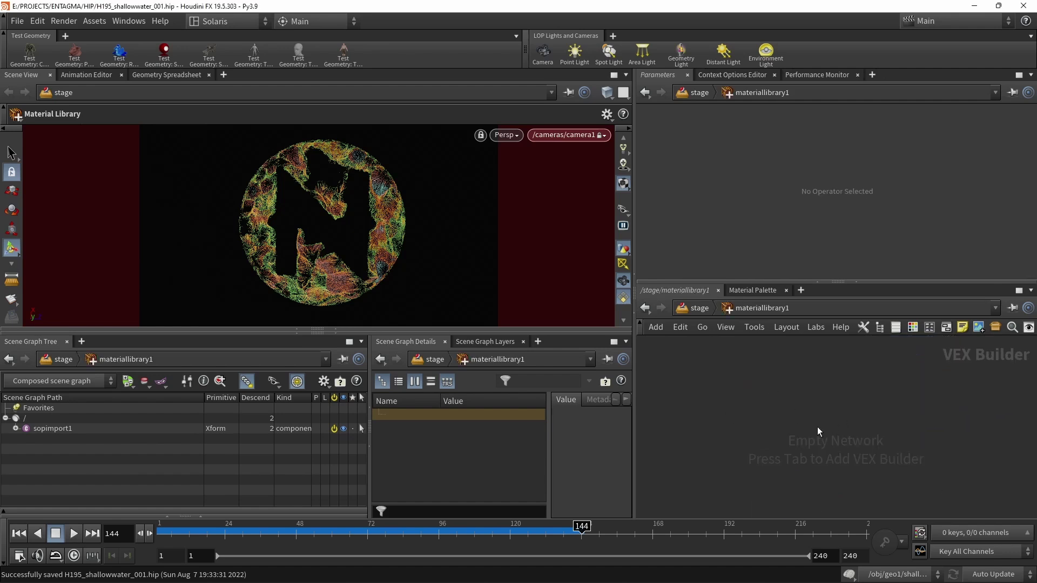
{"action": "key", "text": "Tab"}
{"action": "type", "text": "subne"}
{"action": "key", "text": "Down"}
{"action": "key", "text": "Down"}
{"action": "key", "text": "Down"}
{"action": "key", "text": "Down"}
{"action": "key", "text": "Down"}
{"action": "key", "text": "Down"}
{"action": "key", "text": "Return"}
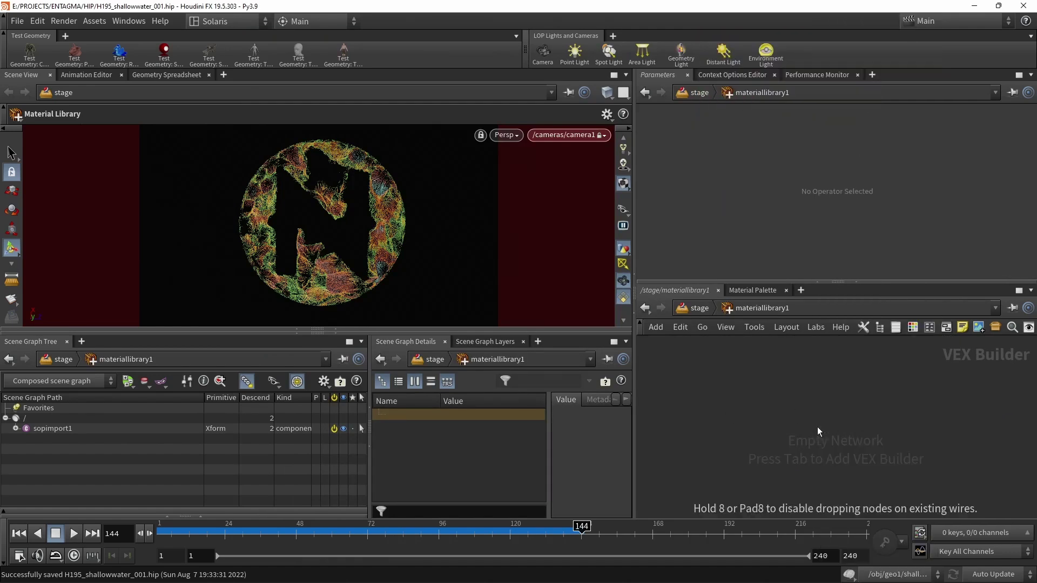
{"action": "left_click", "coordinate": [818, 426]}
{"action": "key", "text": "Return"}
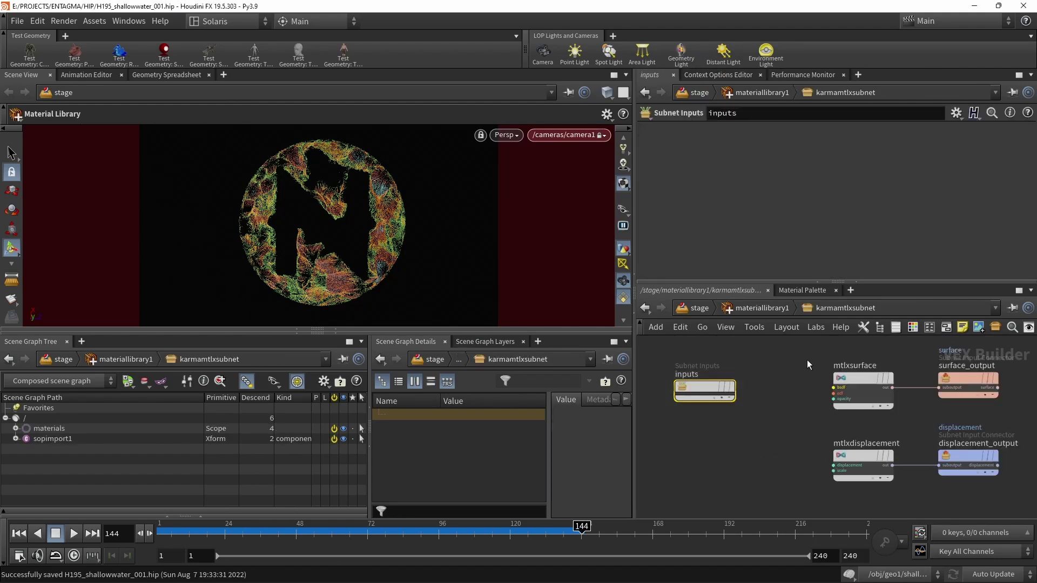
Delete the default inputs and mtlxsurface nodes from the trails' material subnet.
{"action": "key", "text": "Delete"}
{"action": "left_click", "coordinate": [858, 404]}
{"action": "key", "text": "Delete"}
Add a MtlX Standard Surface to the trails' material subnet and wire its out to the surface output.
{"action": "middle_click_drag", "start_coordinate": [779, 401], "coordinate": [860, 428]}
{"action": "scroll", "coordinate": [860, 428], "scroll_direction": "down", "scroll_amount": 2}
{"action": "key", "text": "b"}
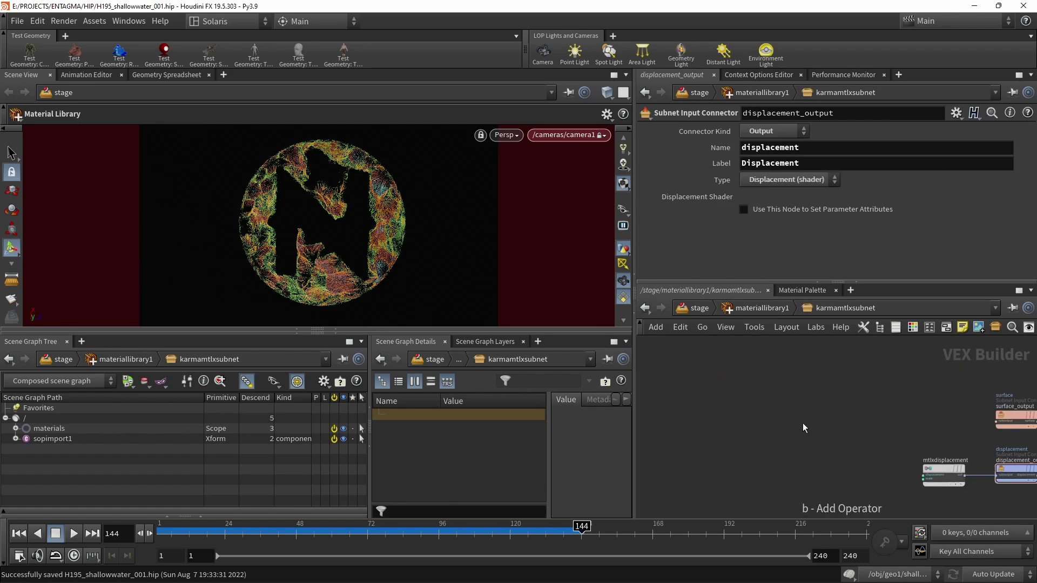
{"action": "key", "text": "Tab"}
{"action": "type", "text": "stan"}
{"action": "left_click", "coordinate": [754, 360]}
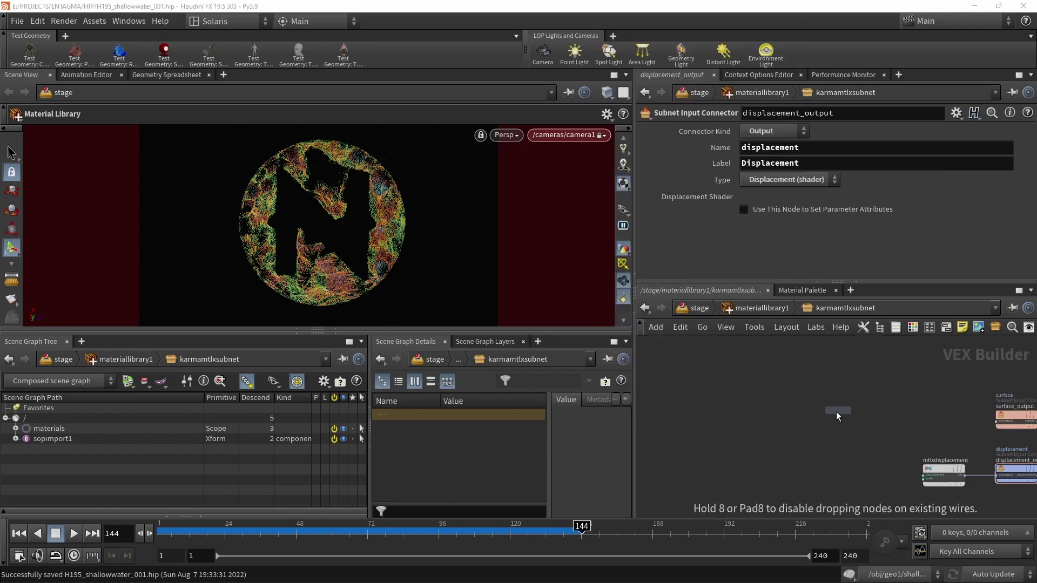
{"action": "left_click", "coordinate": [836, 411]}
{"action": "scroll", "coordinate": [882, 425], "scroll_direction": "up", "scroll_amount": 3}
{"action": "left_click", "coordinate": [818, 417]}
{"action": "middle_click_drag", "start_coordinate": [984, 439], "coordinate": [827, 411]}
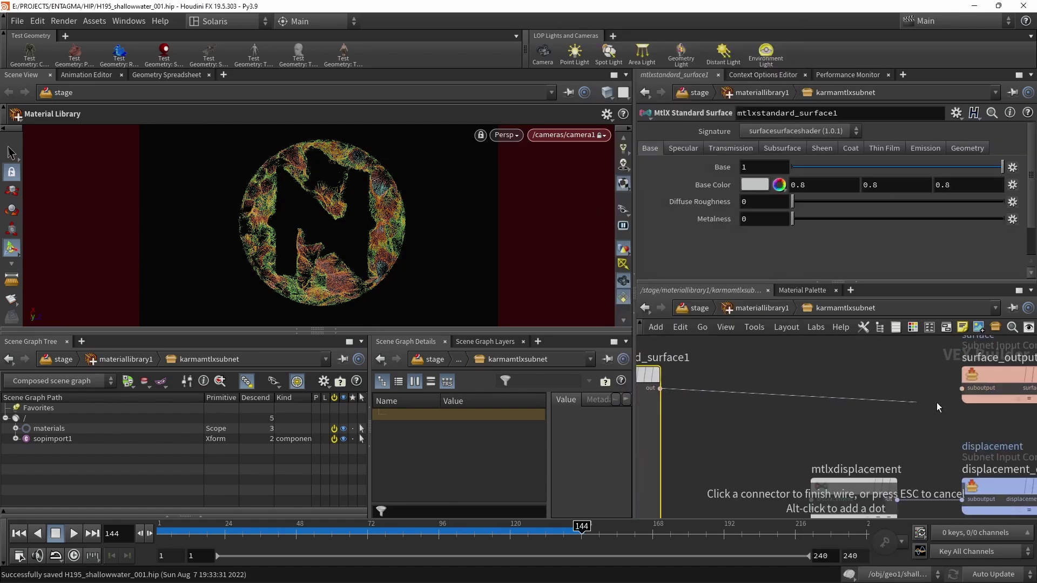
{"action": "left_click", "coordinate": [962, 388]}
Set the Specular Roughness of the trails' Standard Surface to 0.
{"action": "middle_click_drag", "start_coordinate": [702, 419], "coordinate": [967, 424]}
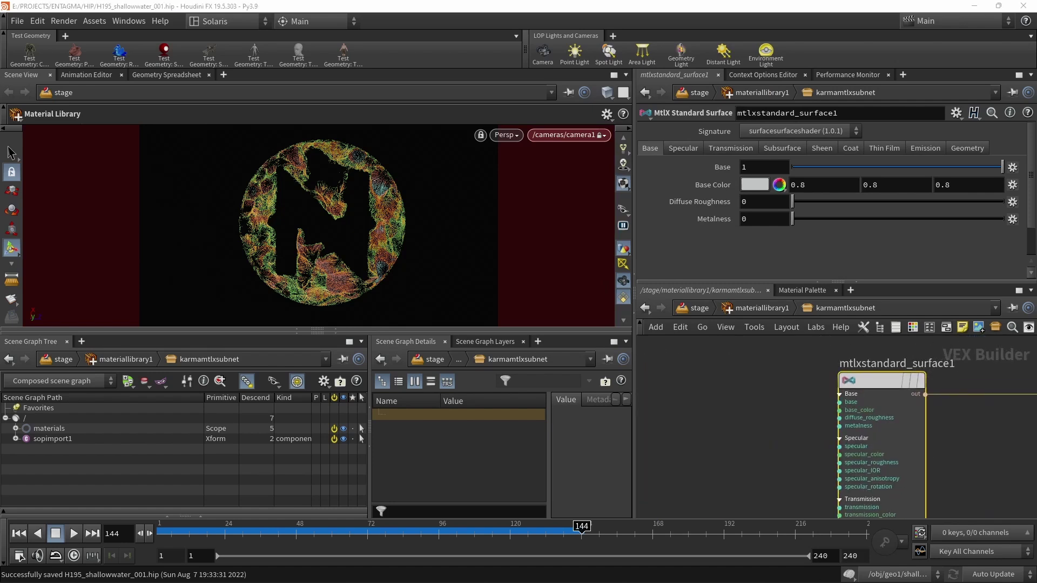
{"action": "left_click", "coordinate": [682, 149]}
{"action": "double_click", "coordinate": [773, 202]}
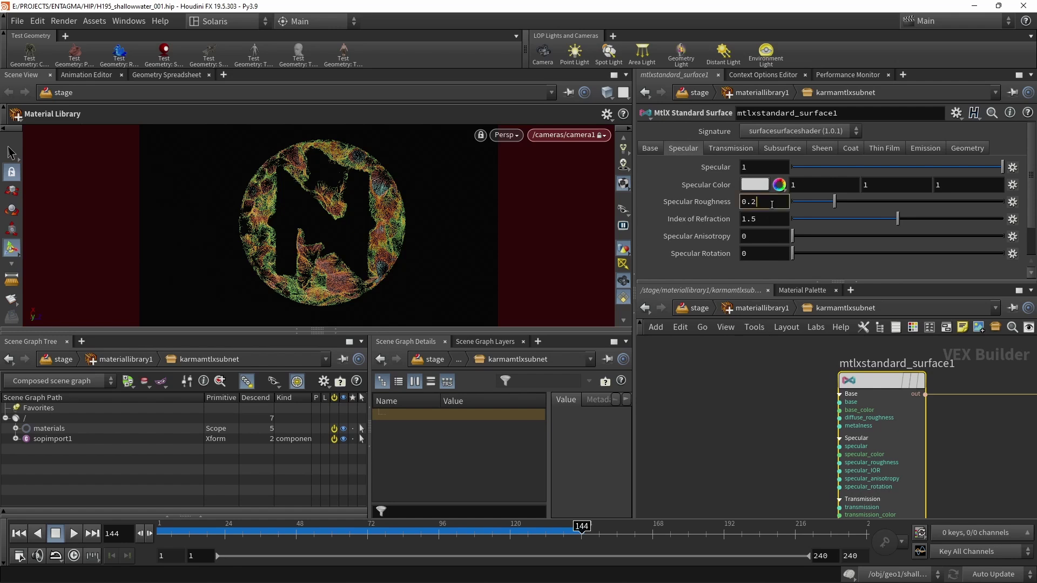
{"action": "type", "text": "0"}
{"action": "key", "text": "Return"}
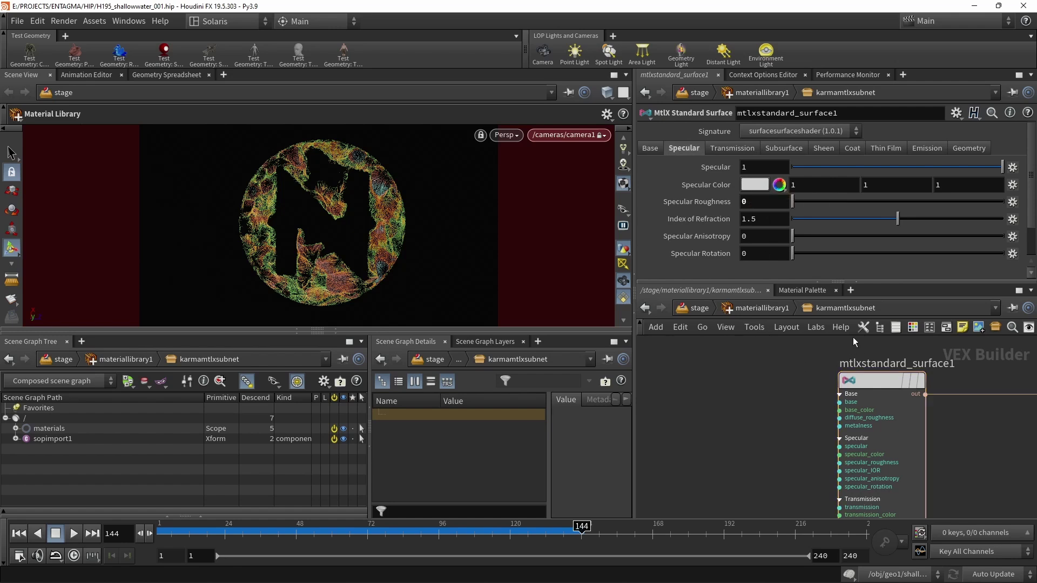
Set the Metalness of the trails' Standard Surface to 0.8.
{"action": "left_click", "coordinate": [650, 152]}
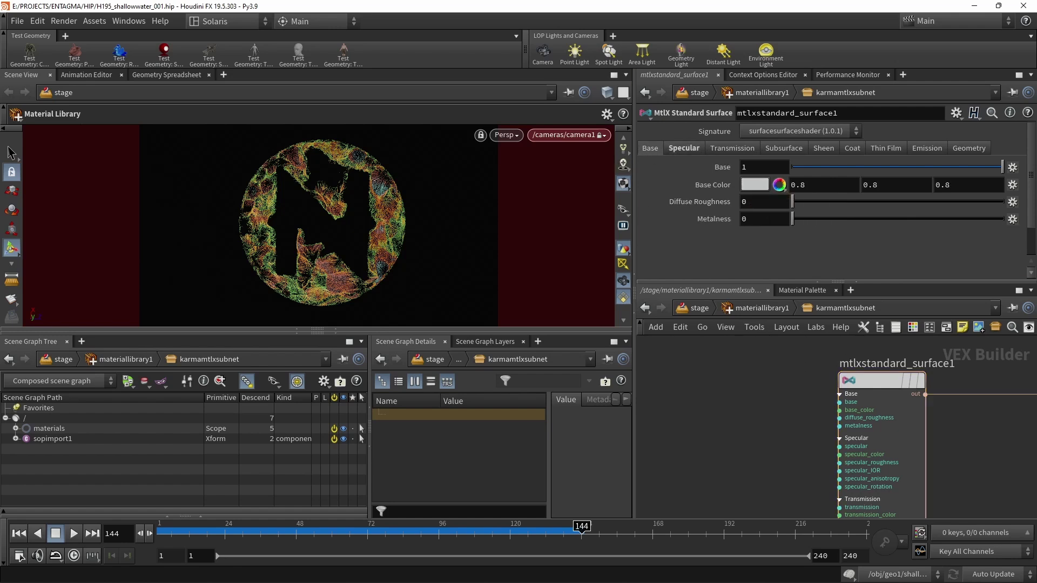
{"action": "left_click", "coordinate": [755, 218]}
{"action": "type", "text": "0.1"}
{"action": "key", "text": "Return"}
{"action": "key", "text": "Up"}
{"action": "key", "text": "Up"}
{"action": "key", "text": "Up"}
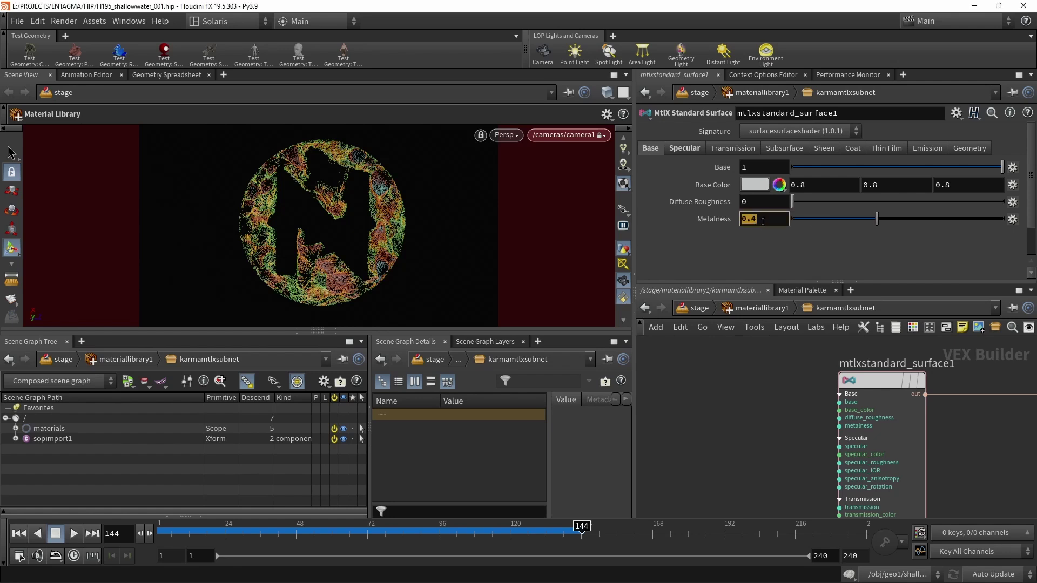
{"action": "scroll", "coordinate": [762, 222], "scroll_direction": "up", "scroll_amount": 4}
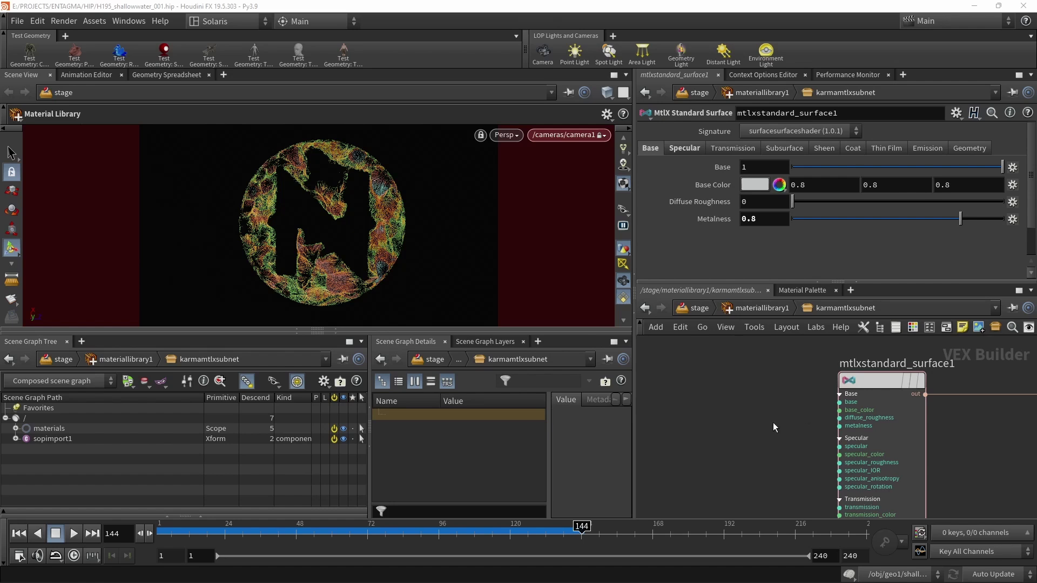
Add a MtlX Geometry Property Value node beside the Standard Surface in the trails' material subnet.
{"action": "key", "text": "Tab"}
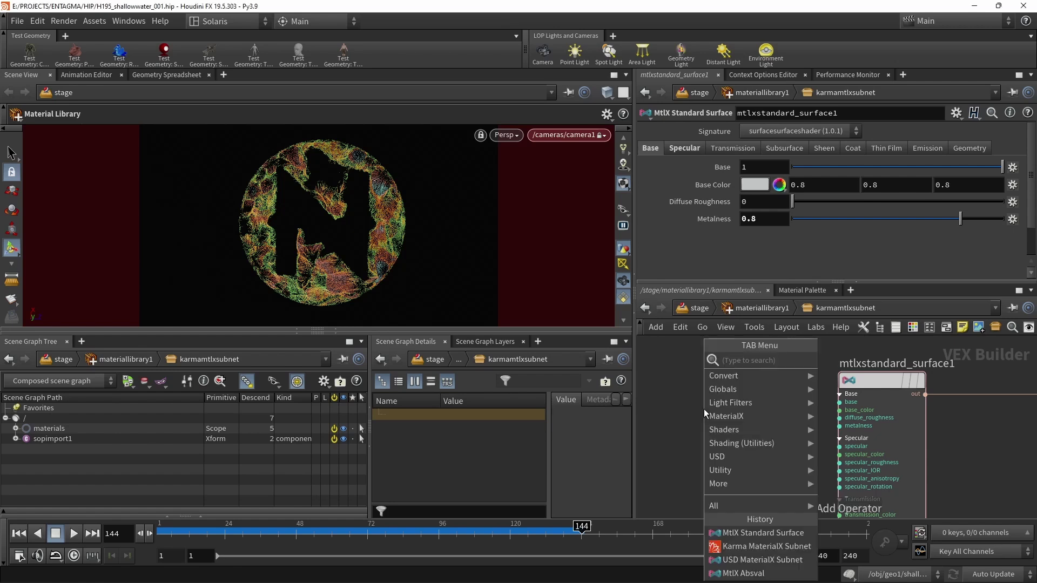
{"action": "type", "text": "geompr"}
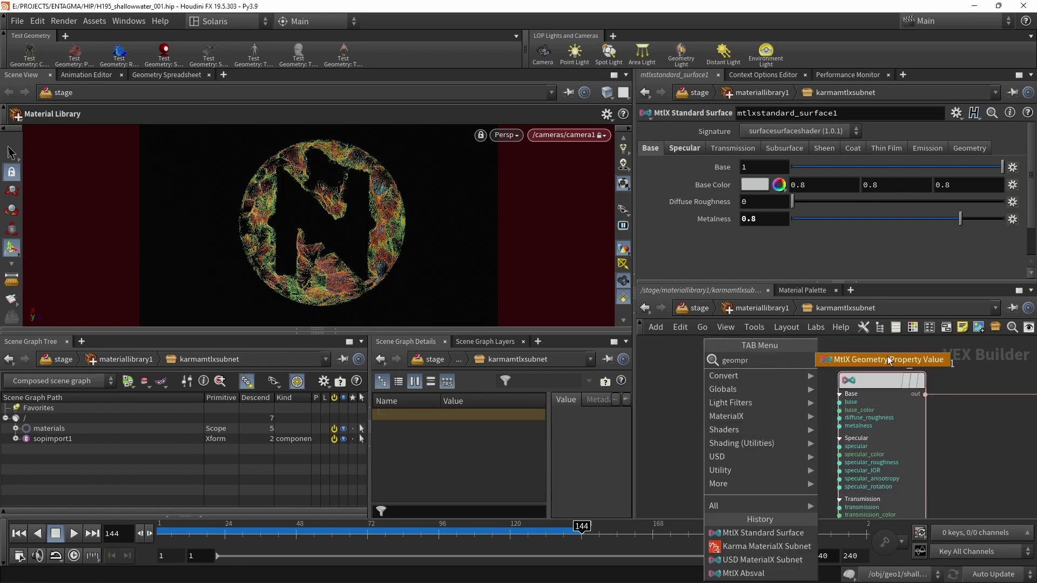
{"action": "left_click", "coordinate": [889, 357]}
{"action": "left_click", "coordinate": [682, 413]}
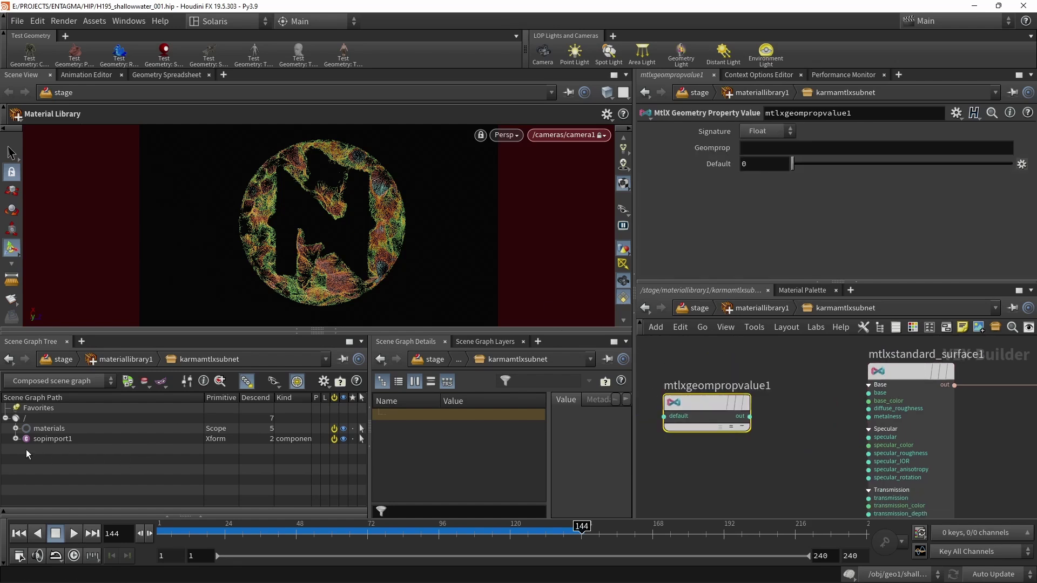
Inspect the attributes of curve_0 under sopimport1 in the scene graph details to find the name of its color primvar.
{"action": "left_click", "coordinate": [16, 438]}
{"action": "left_click", "coordinate": [59, 449]}
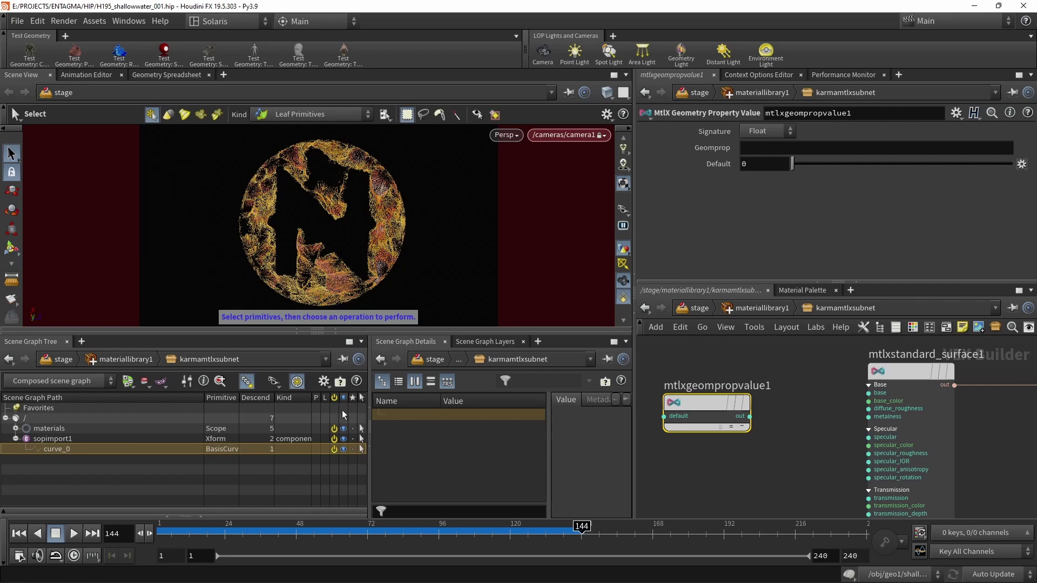
{"action": "left_click", "coordinate": [700, 309]}
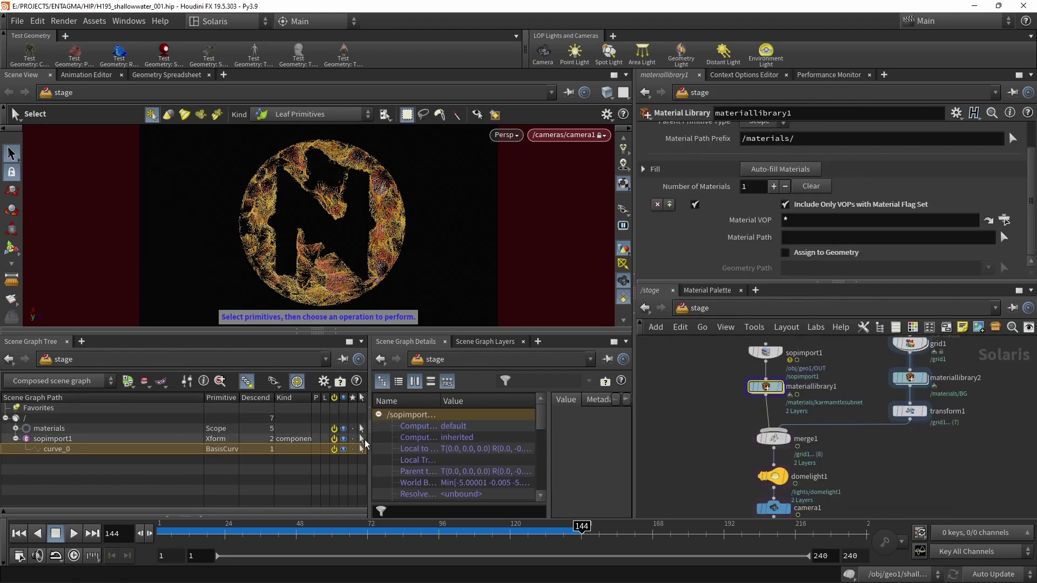
{"action": "left_click_drag", "start_coordinate": [373, 435], "coordinate": [211, 427]}
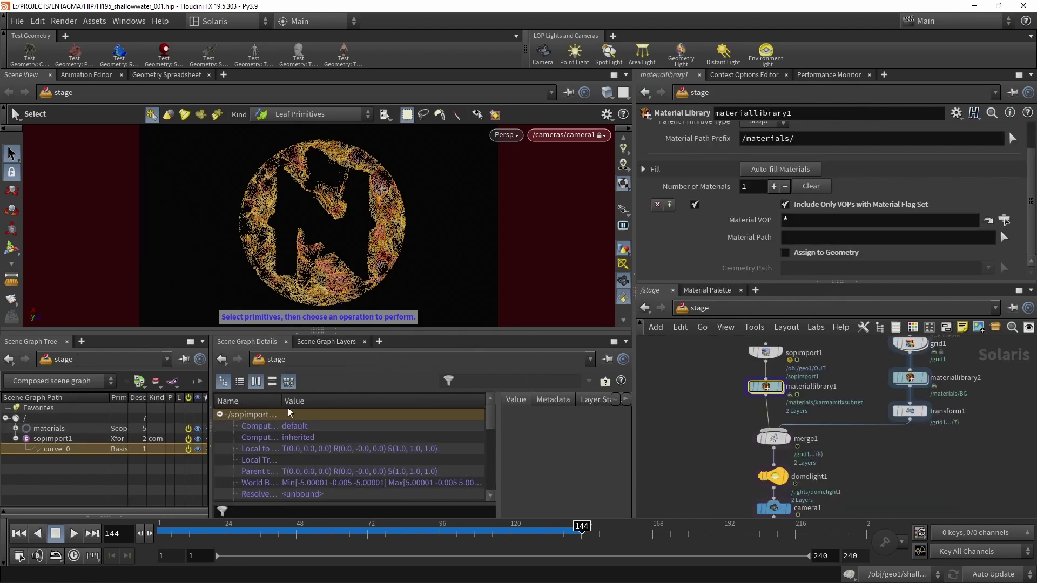
{"action": "left_click_drag", "start_coordinate": [285, 401], "coordinate": [367, 401]}
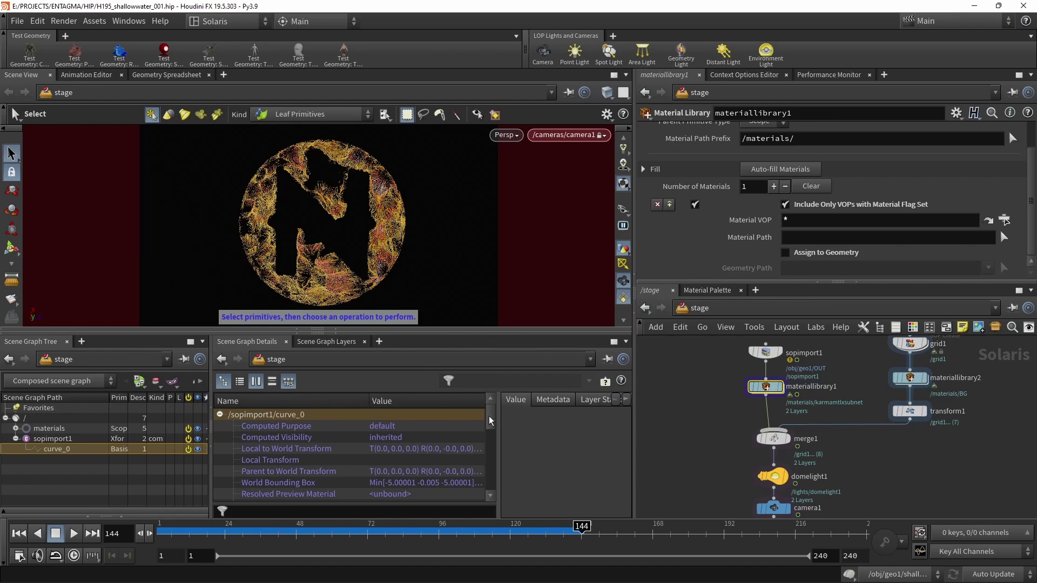
{"action": "left_click_drag", "start_coordinate": [491, 420], "coordinate": [495, 465]}
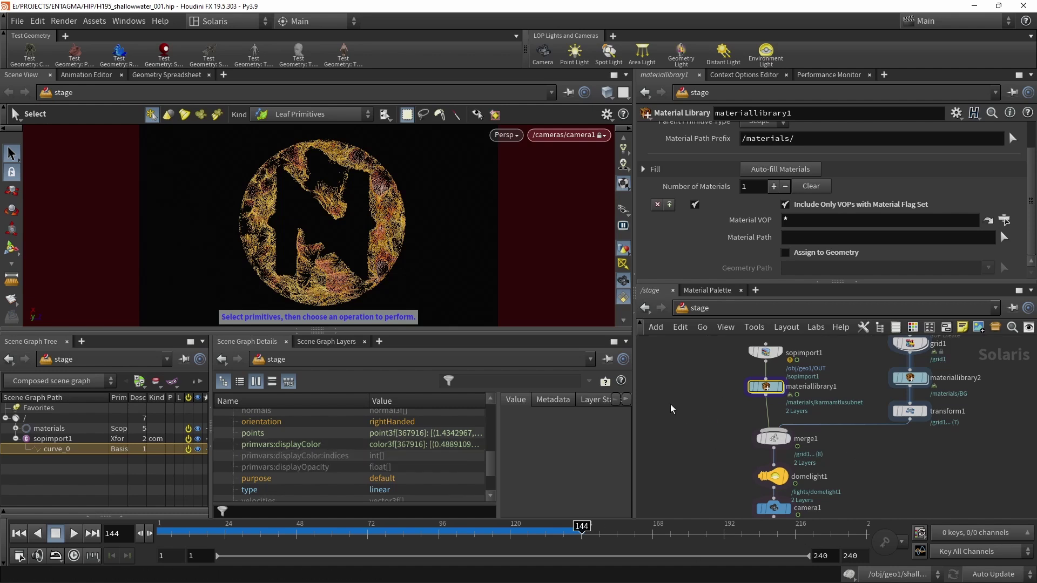
Back in the trails' material subnet, set the Geometry Property Value's signature to Color and its Geomprop to displayColor.
{"action": "key", "text": "Return"}
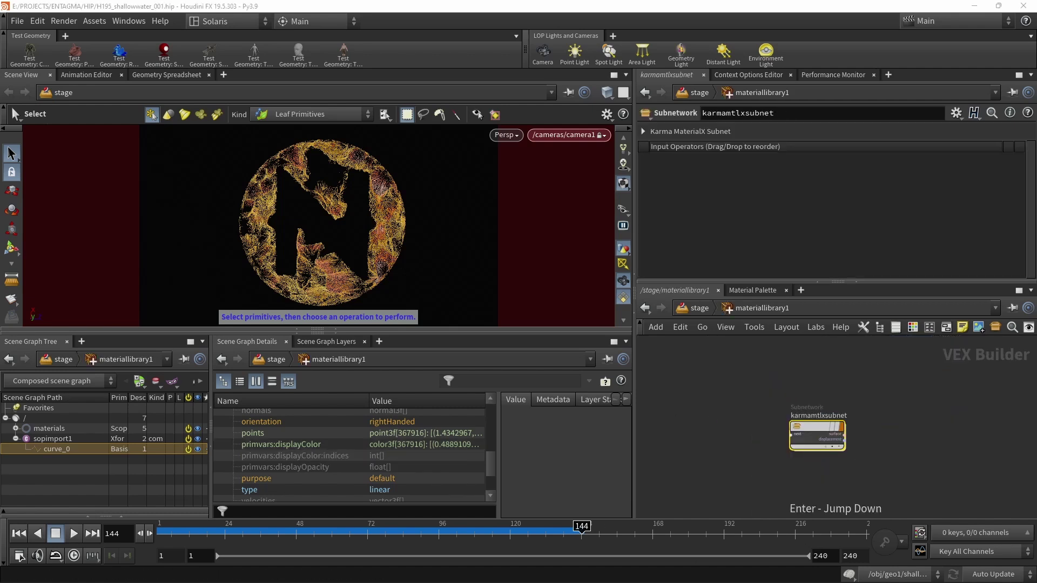
{"action": "key", "text": "Return"}
{"action": "mouse_move", "coordinate": [717, 398]}
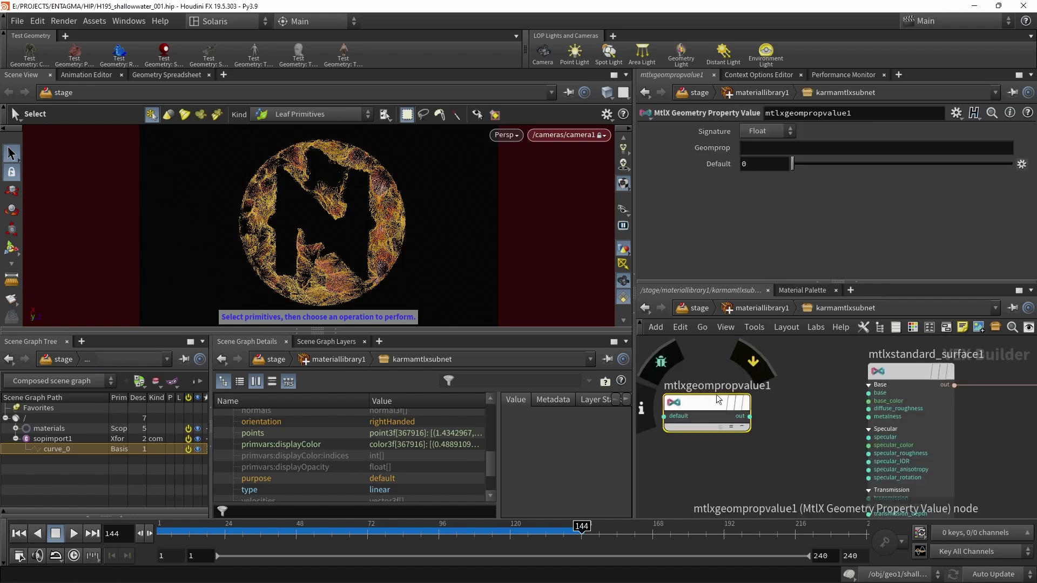
{"action": "left_click", "coordinate": [766, 131]}
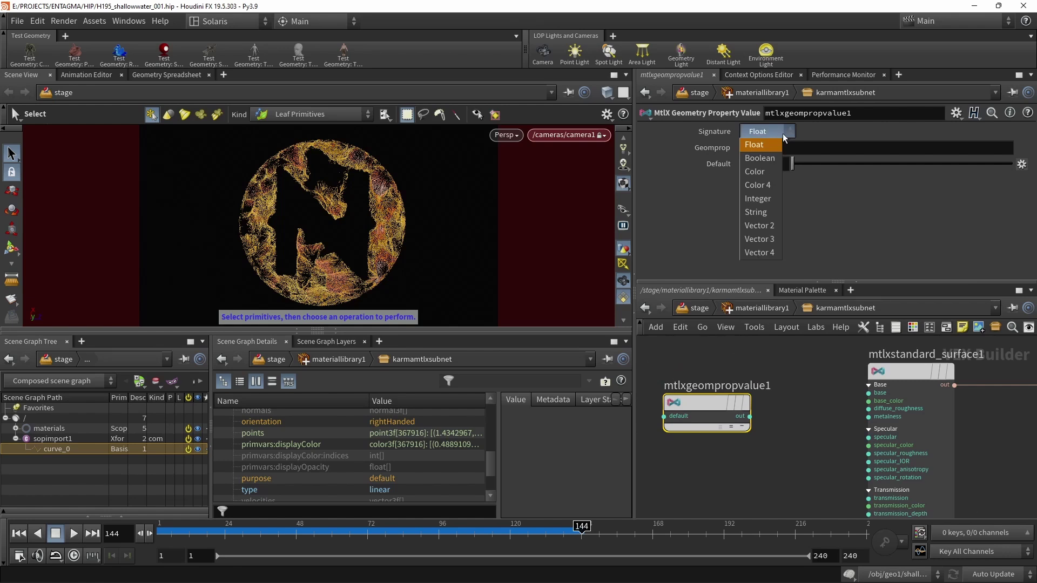
{"action": "left_click", "coordinate": [767, 174]}
{"action": "left_click", "coordinate": [963, 148]}
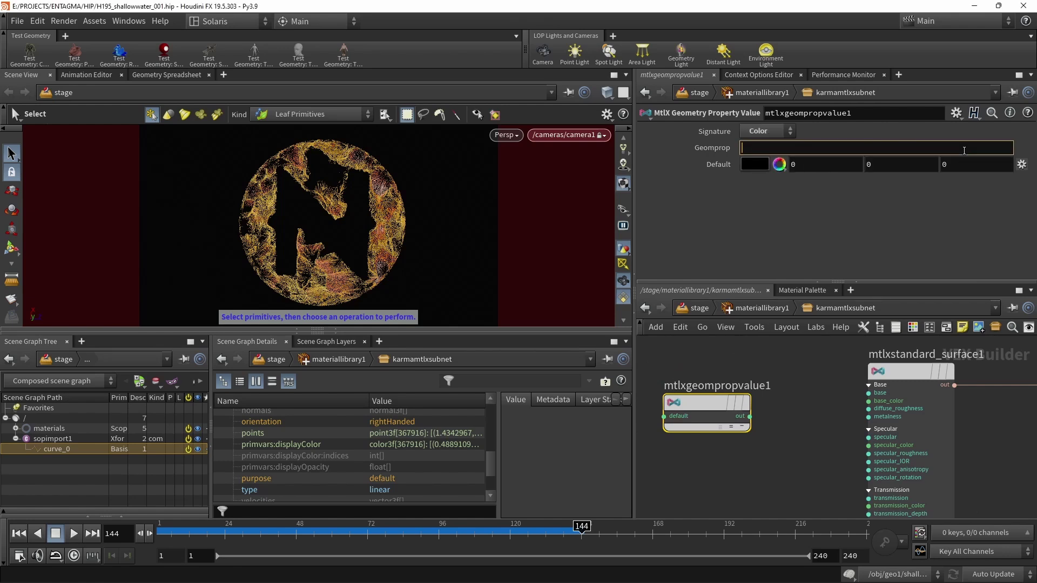
{"action": "type", "text": "displayColor"}
Wire the Geometry Property Value's out to the Standard Surface's base_color.
{"action": "left_click_drag", "start_coordinate": [750, 416], "coordinate": [868, 401]}
{"action": "scroll", "coordinate": [731, 467], "scroll_direction": "down", "scroll_amount": 3}
{"action": "middle_click_drag", "start_coordinate": [772, 435], "coordinate": [755, 343]}
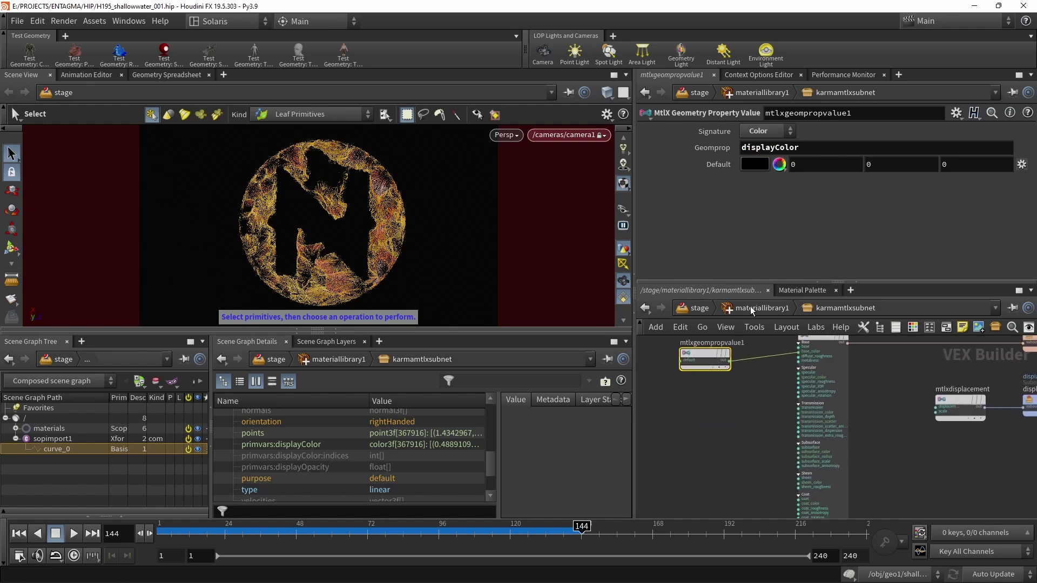
In materiallibrary1, enable Assign to Geometry and set the geometry path to All Geometry Primitives.
{"action": "left_click", "coordinate": [697, 308]}
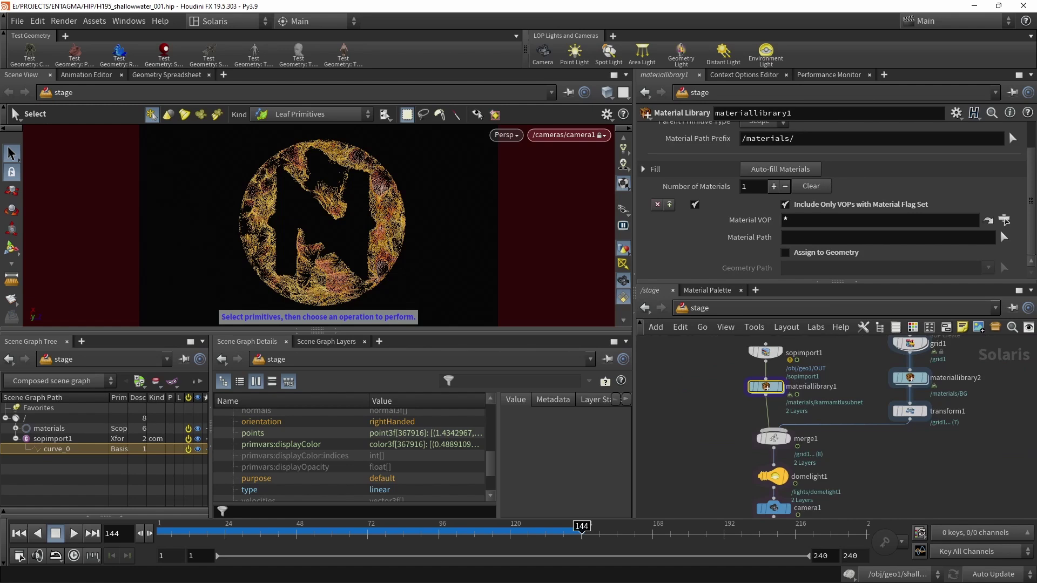
{"action": "left_click", "coordinate": [784, 252]}
{"action": "left_click", "coordinate": [987, 268]}
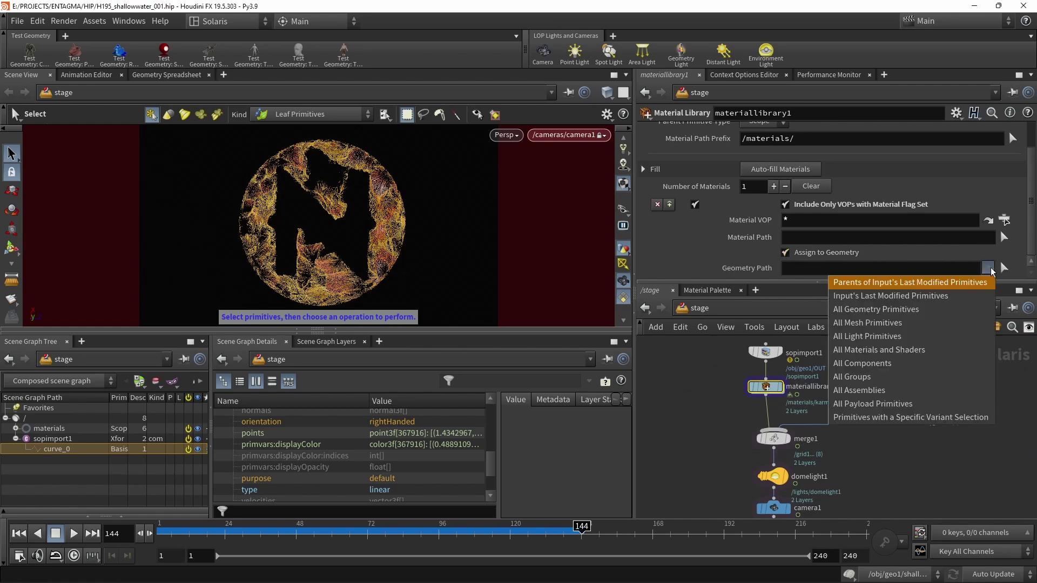
{"action": "left_click", "coordinate": [949, 317]}
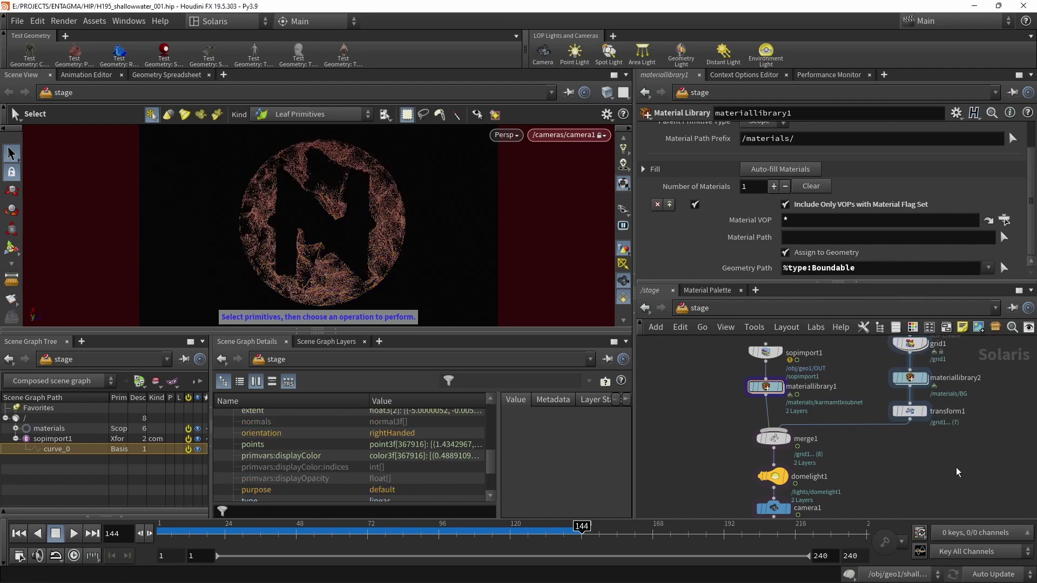
Switch the viewport renderer to Karma, unlock the view from the camera and zoom in on the trails.
{"action": "left_click", "coordinate": [505, 135]}
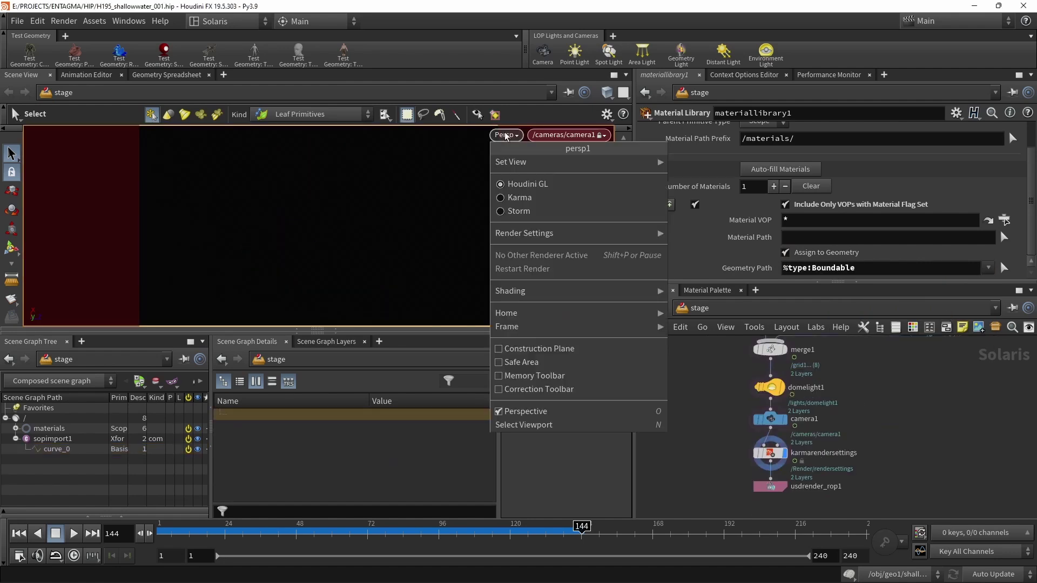
{"action": "left_click", "coordinate": [534, 199]}
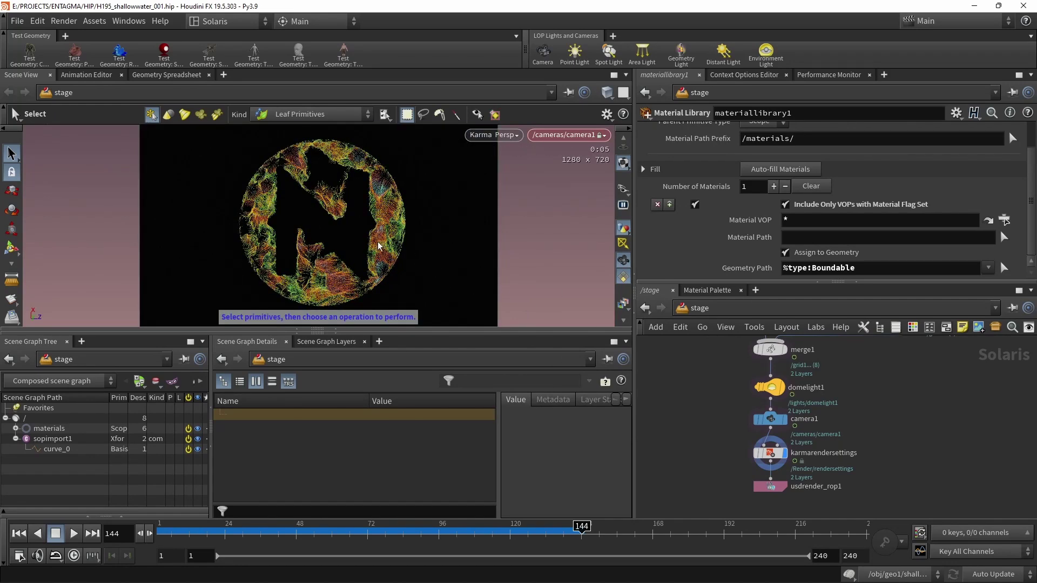
{"action": "scroll", "coordinate": [623, 189], "scroll_direction": "up", "scroll_amount": 3}
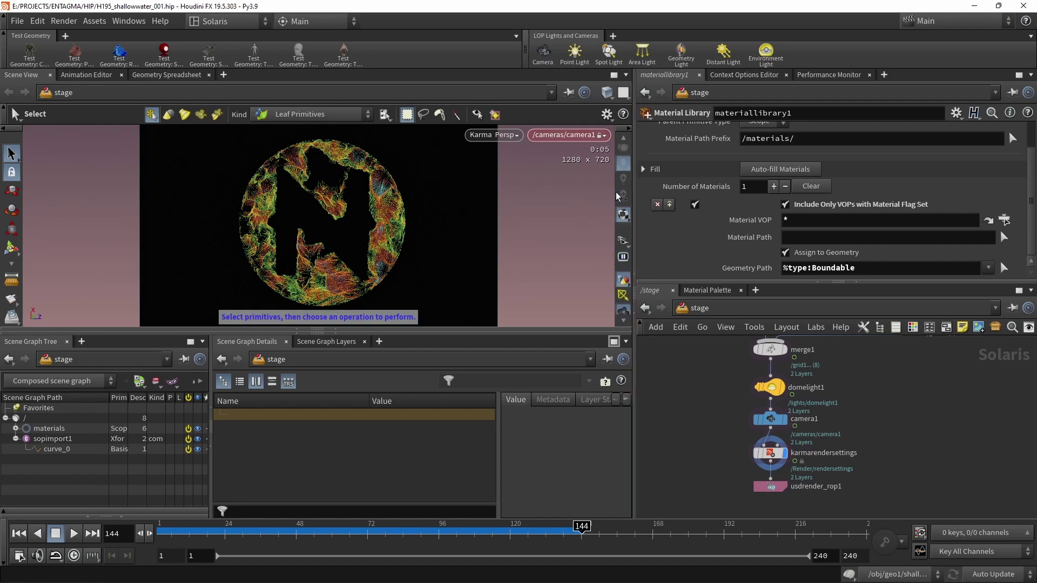
{"action": "left_click", "coordinate": [622, 189]}
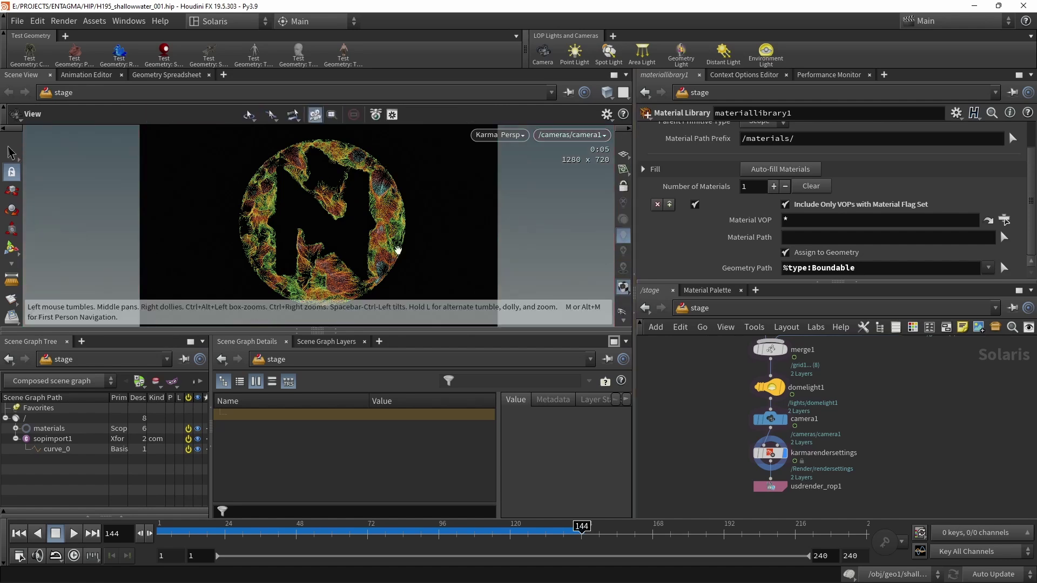
{"action": "right_click_drag", "start_coordinate": [395, 250], "coordinate": [881, 102], "text": "alt"}
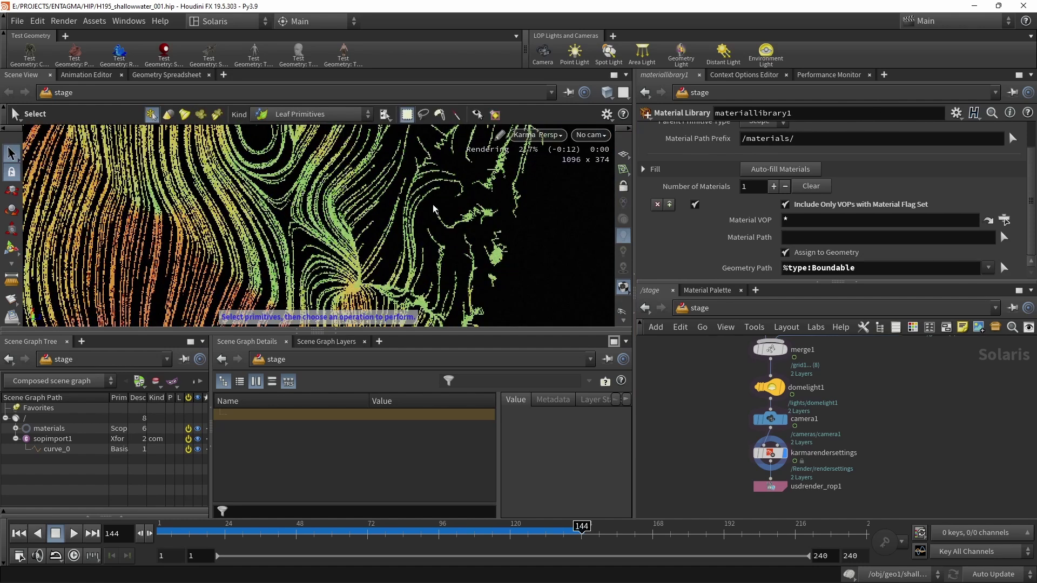
Set the texture of domelight1 to artist_workshop_4k.hdr.
{"action": "left_click", "coordinate": [801, 401]}
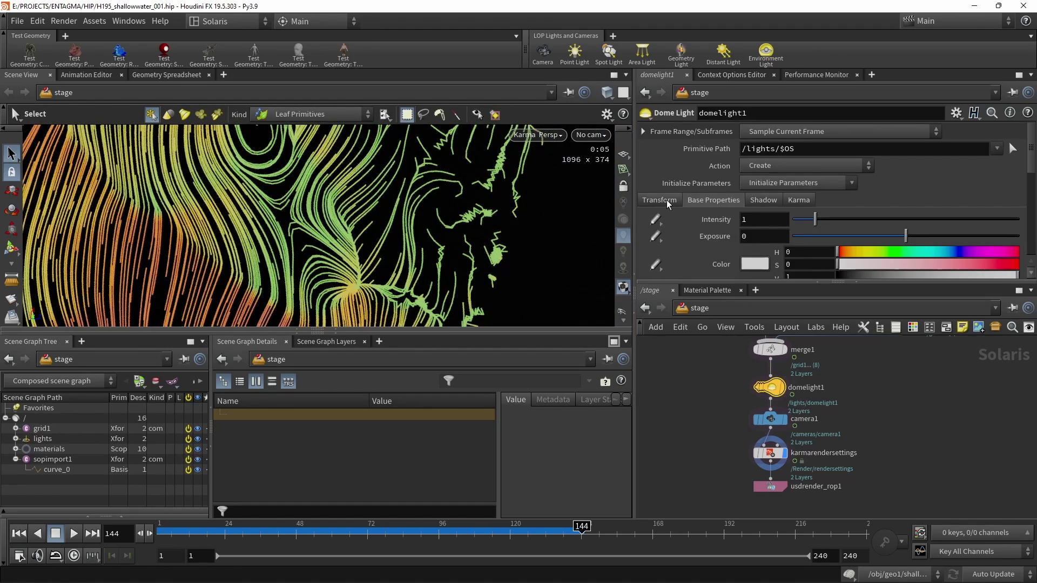
{"action": "left_click_drag", "start_coordinate": [1032, 167], "coordinate": [1030, 199]}
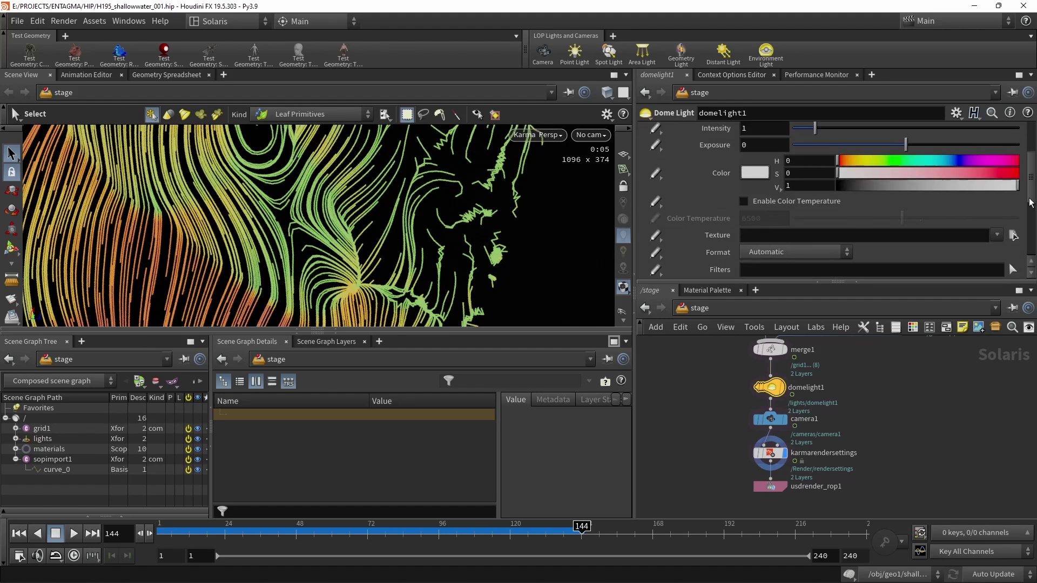
{"action": "left_click", "coordinate": [996, 236]}
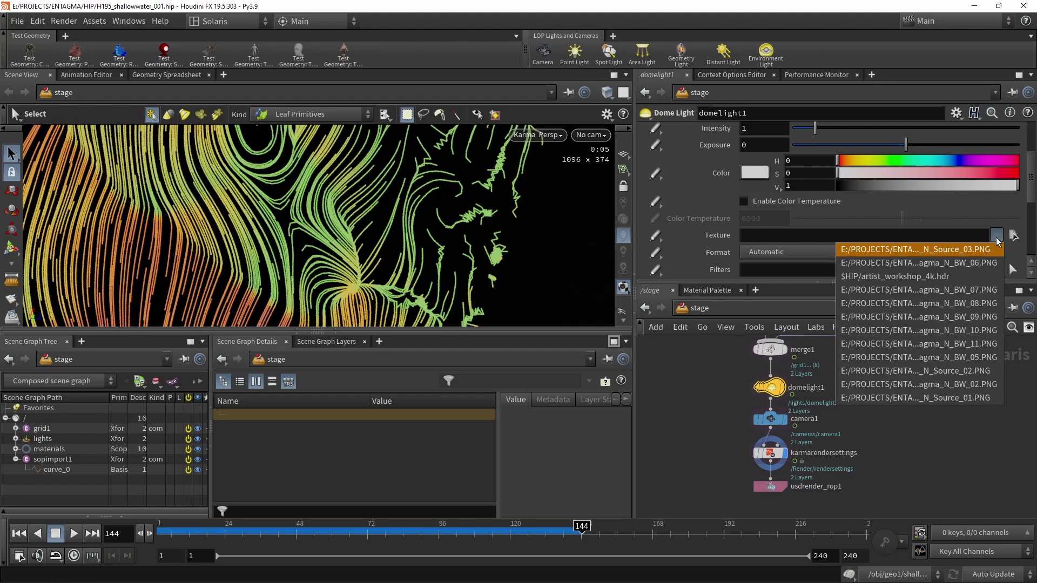
{"action": "left_click", "coordinate": [957, 278]}
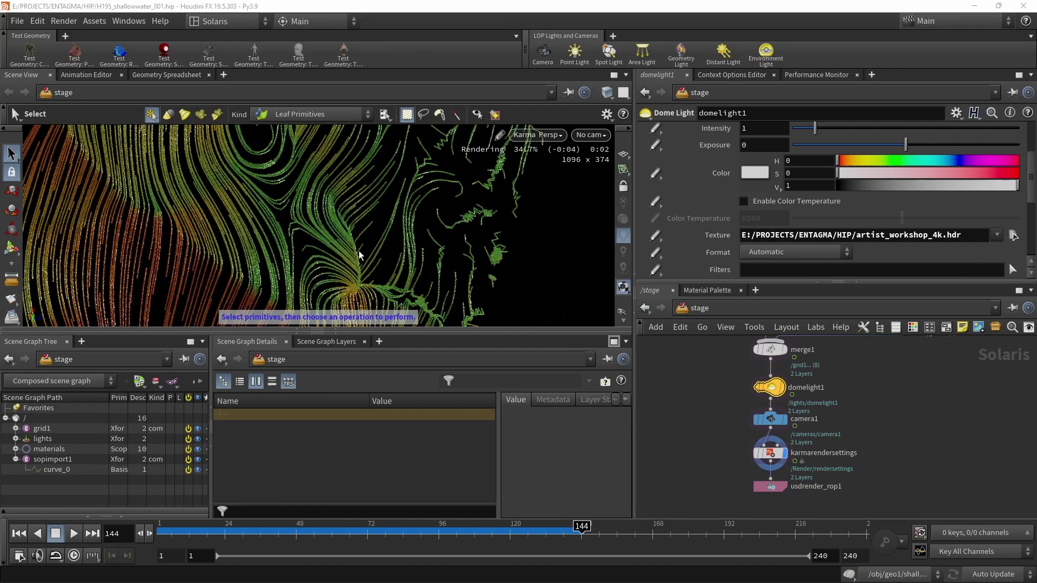
Set the dome light's intensity to 5.5 and look through /cameras/camera1 again.
{"action": "key", "text": "Escape"}
{"action": "right_click_drag", "start_coordinate": [436, 242], "coordinate": [296, 273]}
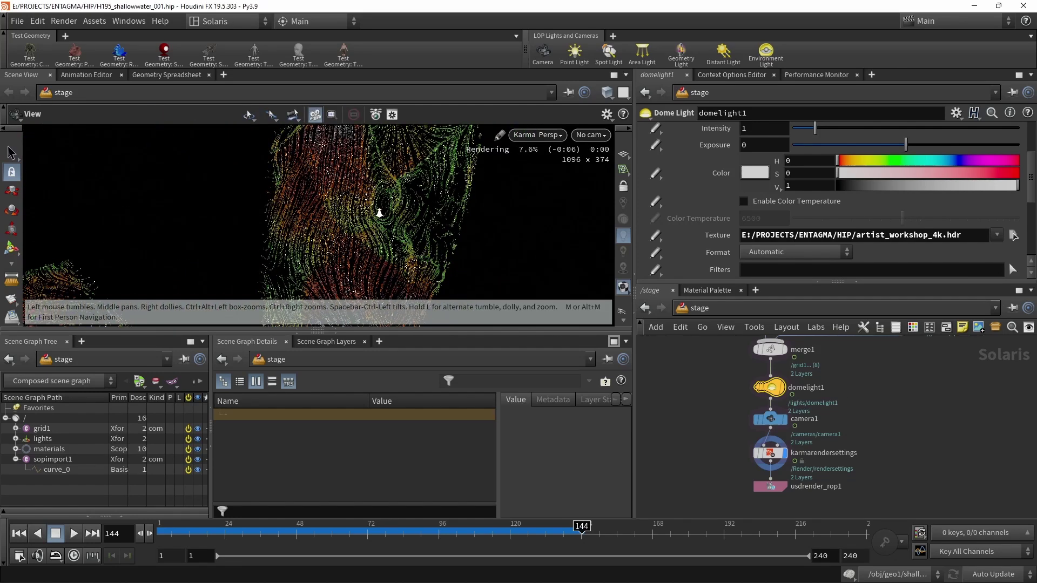
{"action": "right_click_drag", "start_coordinate": [377, 213], "coordinate": [319, 222]}
{"action": "left_click", "coordinate": [758, 129]}
{"action": "key", "text": "BackSpace"}
{"action": "type", "text": "5.5"}
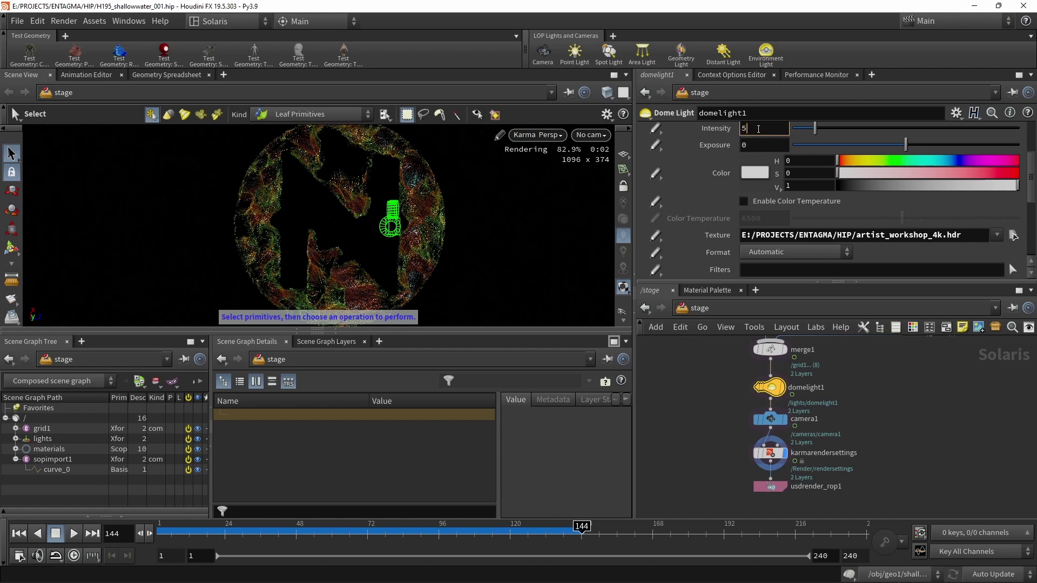
{"action": "key", "text": "Return"}
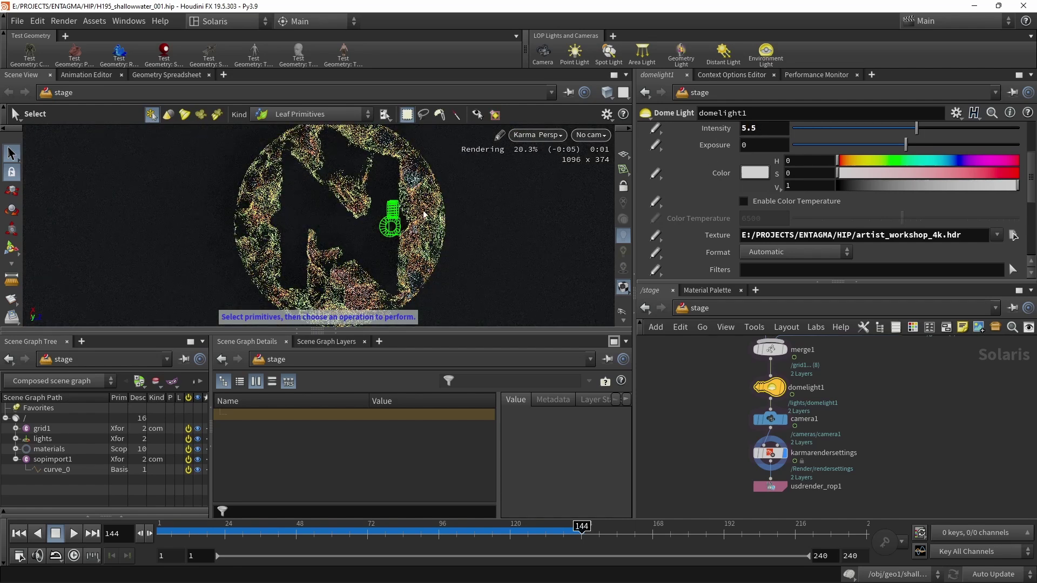
{"action": "left_click", "coordinate": [592, 134]}
{"action": "left_click", "coordinate": [611, 162]}
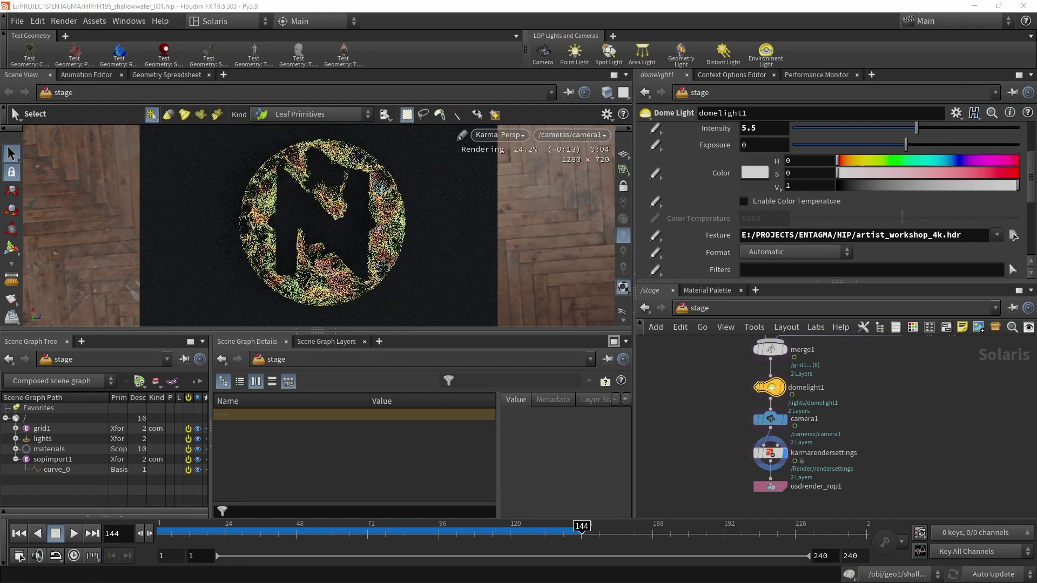
Rotate the dome light 330 on X and 90 on Z, with the rotation order Rz Ry Rx.
{"action": "scroll", "coordinate": [1004, 227], "scroll_direction": "up", "scroll_amount": 5}
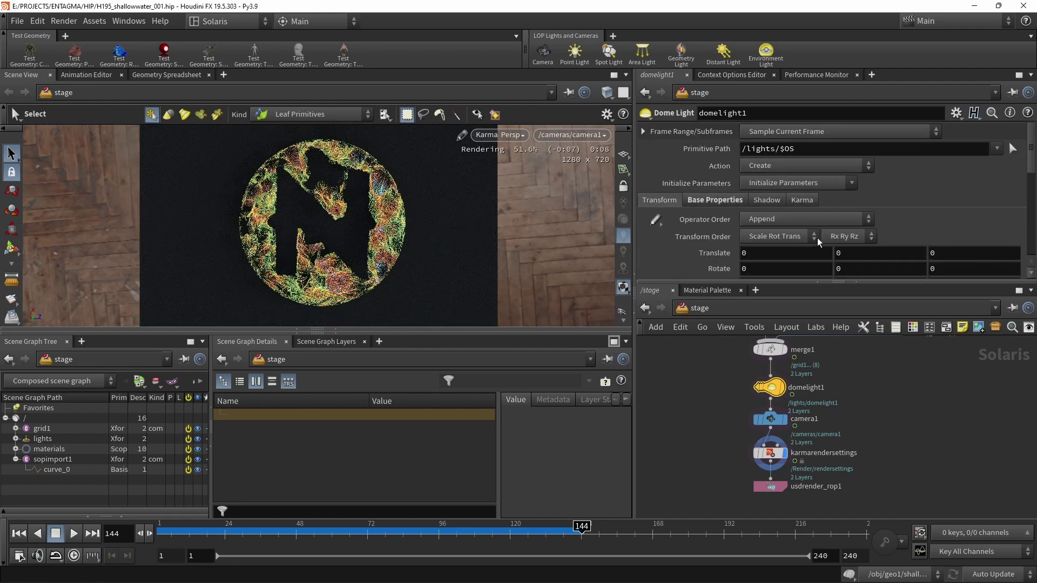
{"action": "left_click", "coordinate": [788, 268]}
{"action": "type", "text": "330"}
{"action": "key", "text": "Return"}
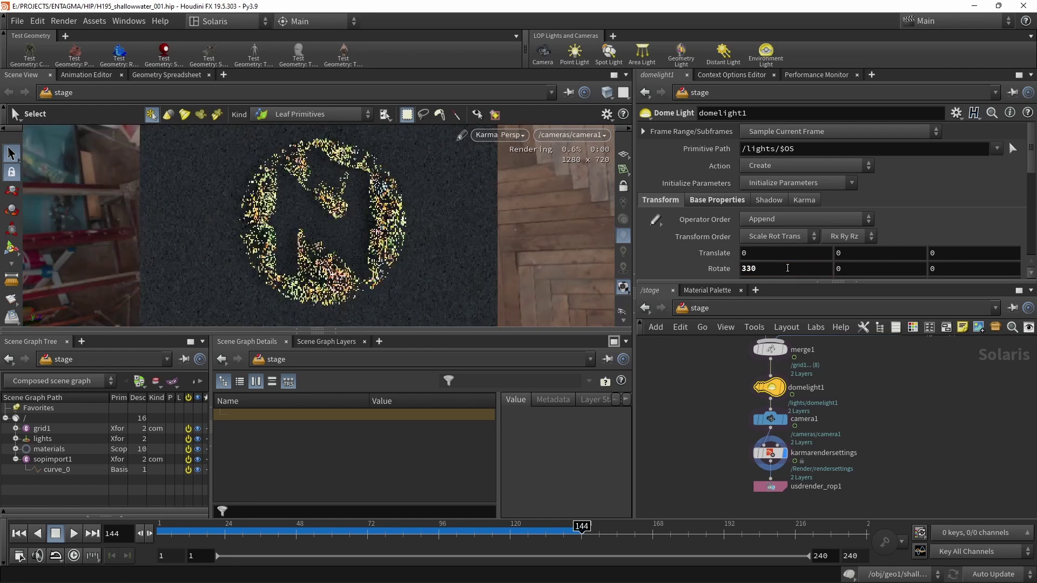
{"action": "left_click", "coordinate": [946, 269]}
{"action": "type", "text": "90"}
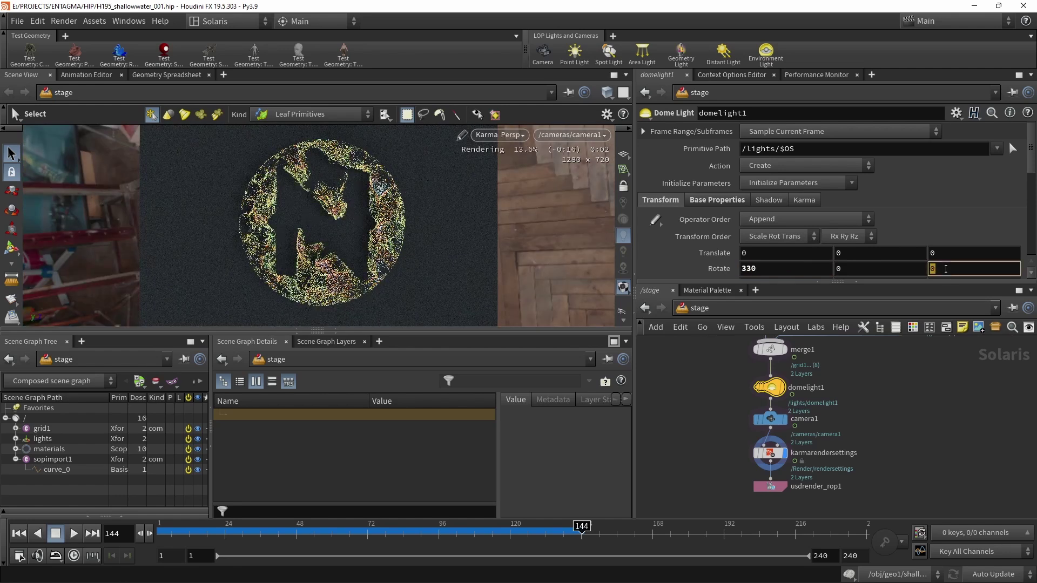
{"action": "key", "text": "Return"}
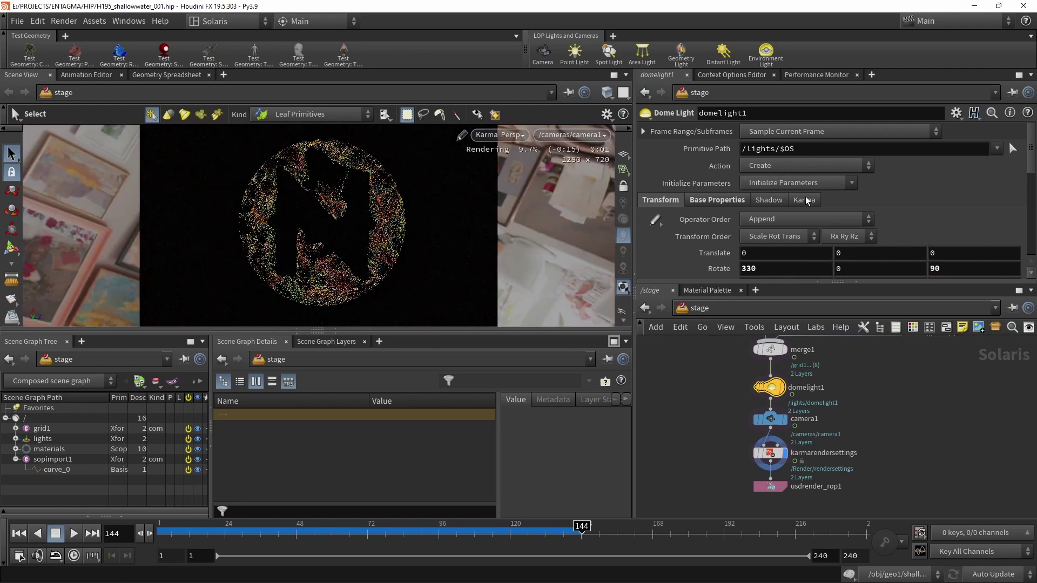
{"action": "left_click", "coordinate": [848, 237]}
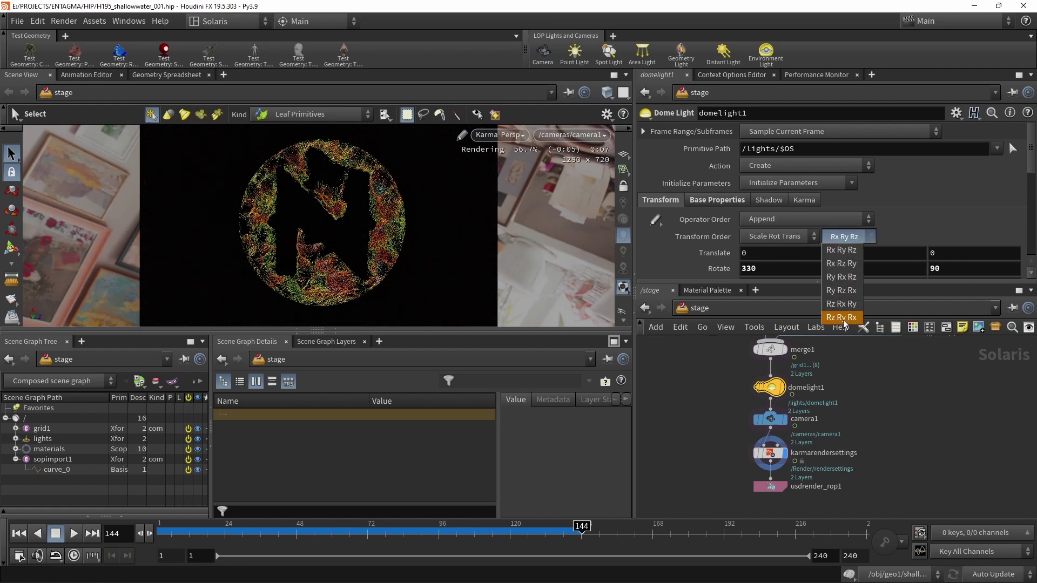
{"action": "left_click", "coordinate": [844, 319]}
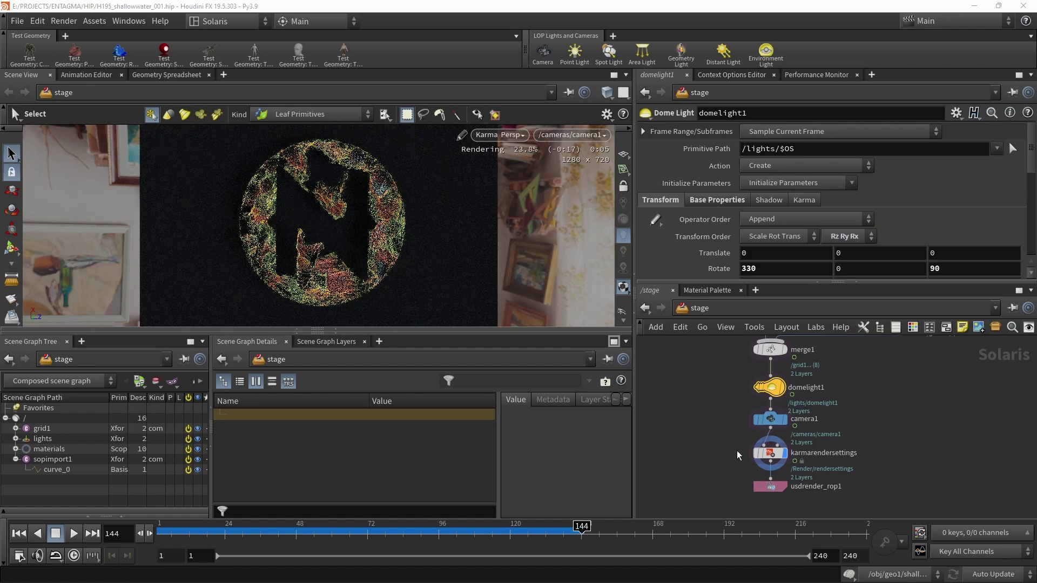
Set the output picture path of the karmarendersettings node to $HIP/render/$HIPNAME/$F4.exr.
{"action": "left_click", "coordinate": [769, 453]}
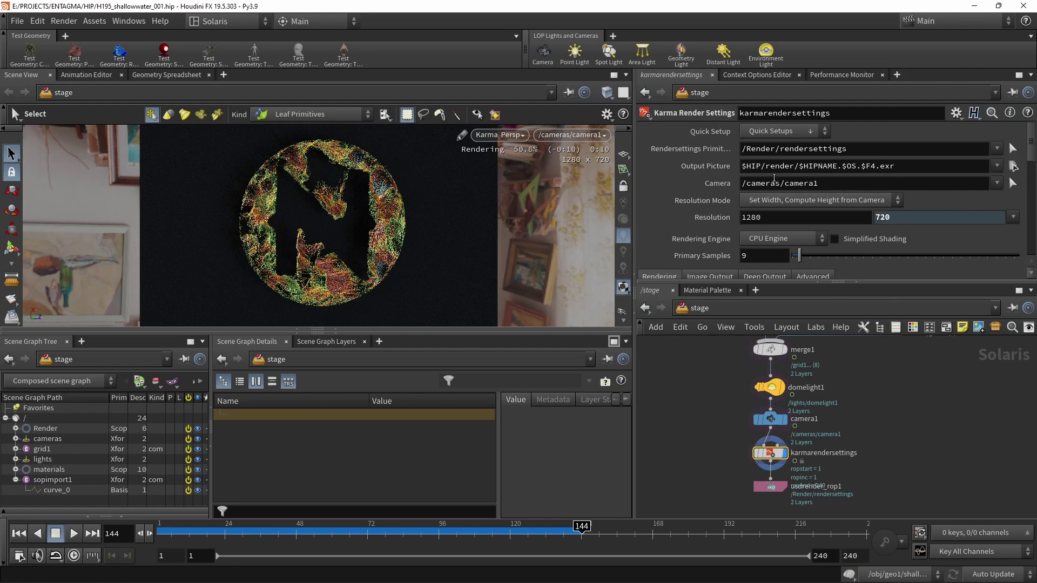
{"action": "double_click", "coordinate": [835, 168]}
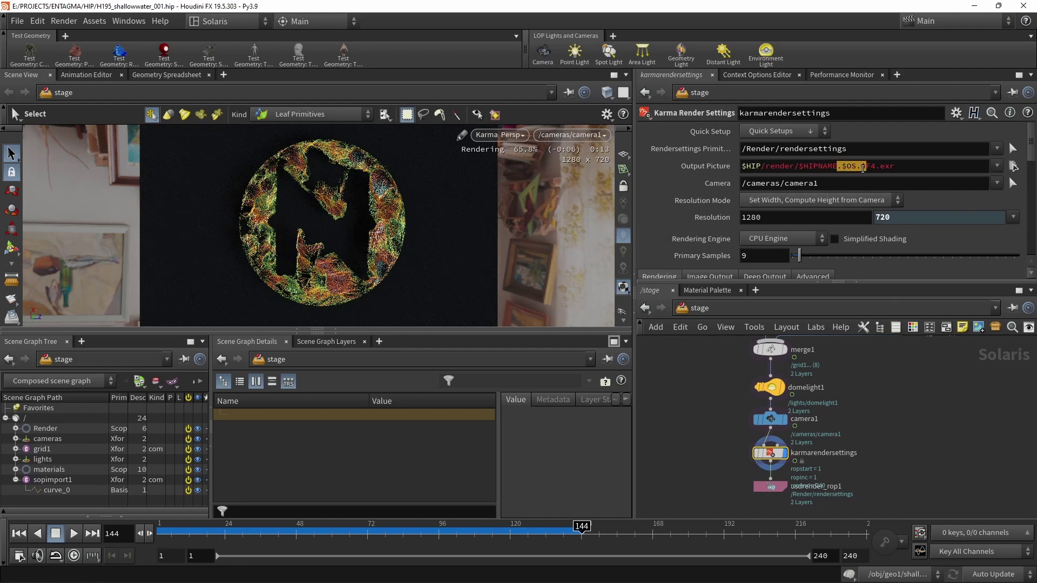
{"action": "type", "text": "/"}
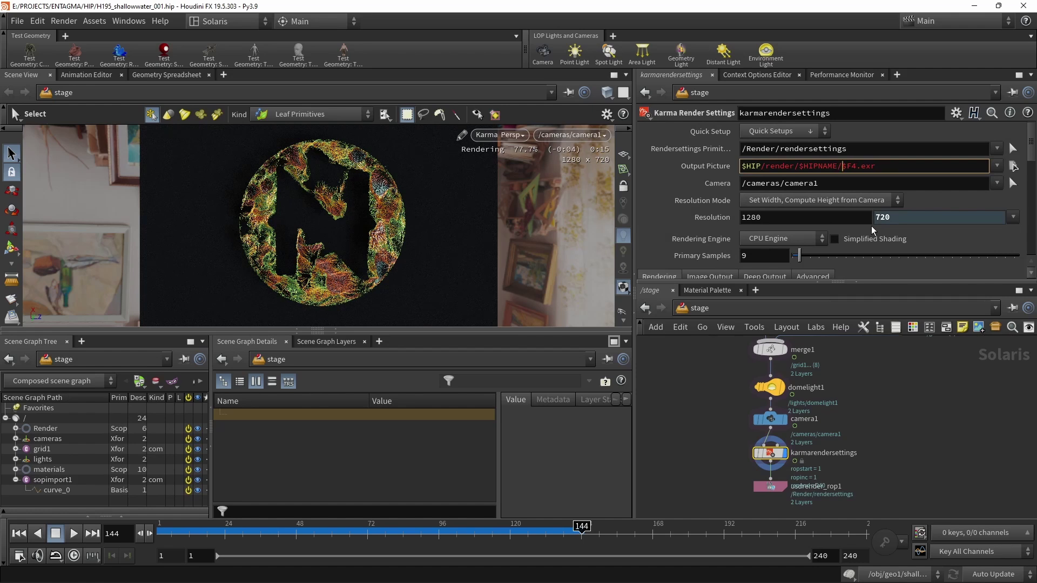
Set the valid frame range of usdrender_rop1 to Render Specific Frame Range.
{"action": "left_click", "coordinate": [779, 484]}
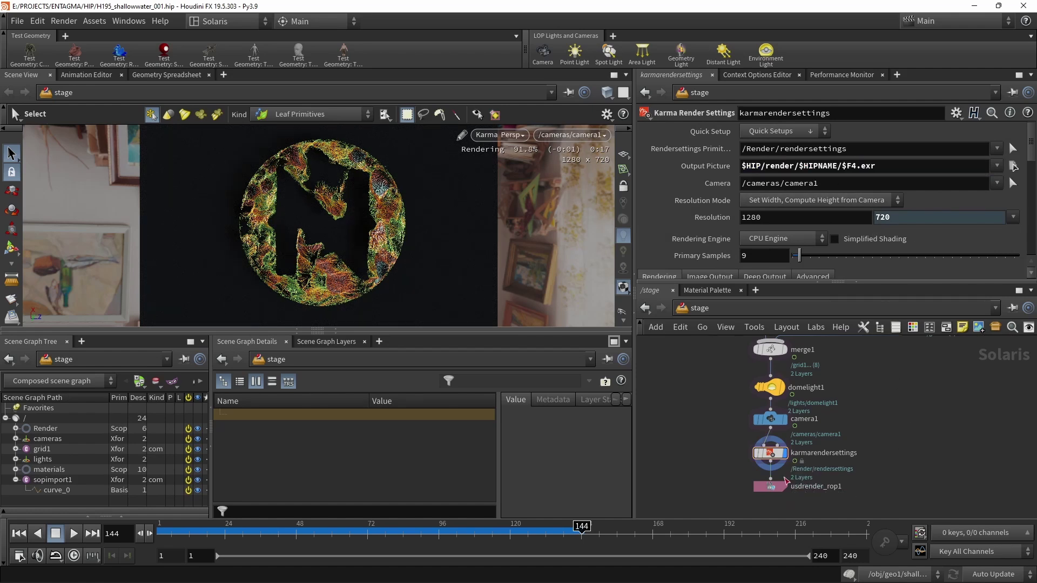
{"action": "left_click", "coordinate": [851, 148]}
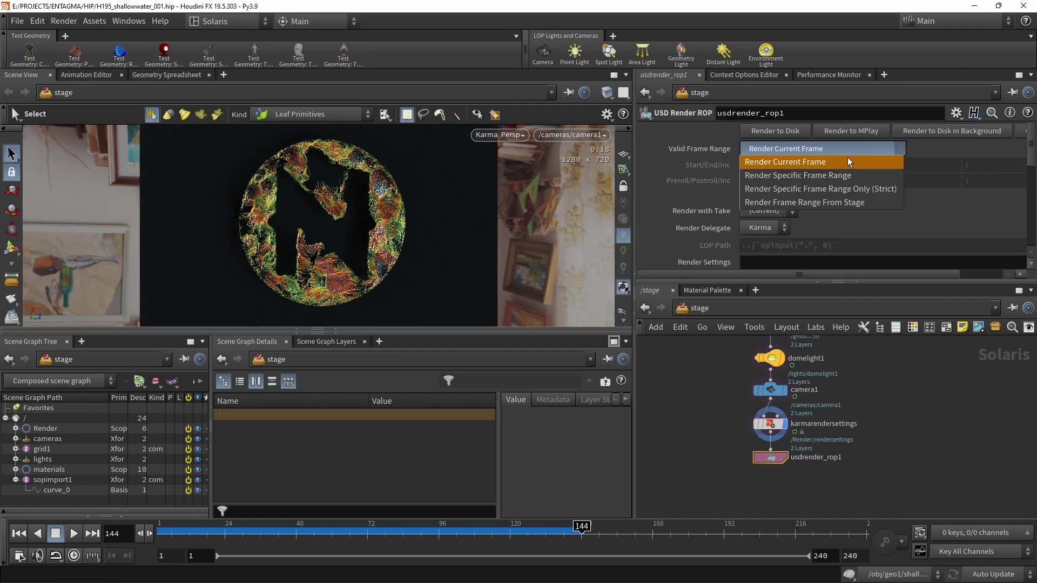
{"action": "left_click", "coordinate": [852, 176]}
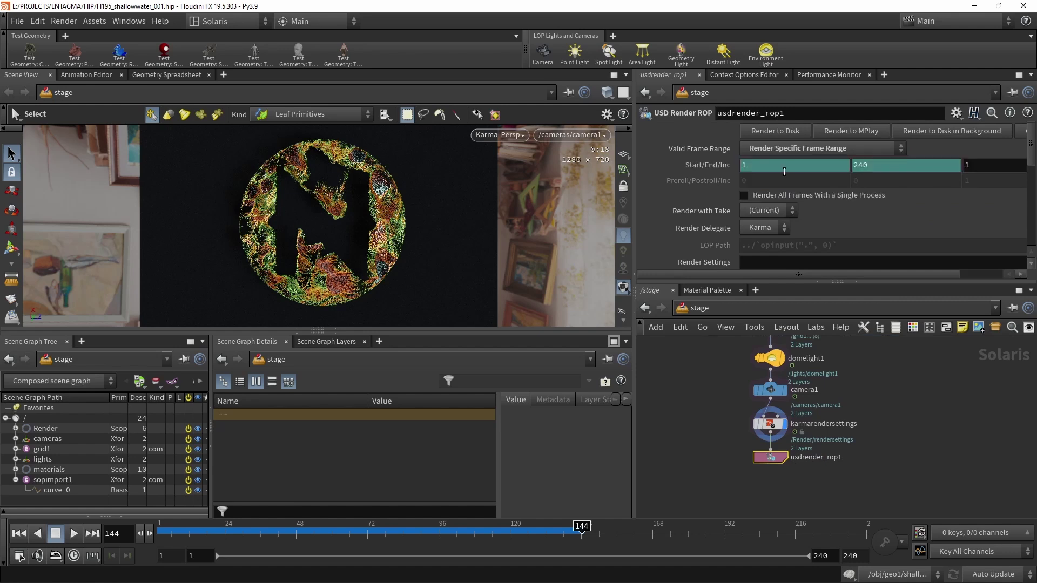